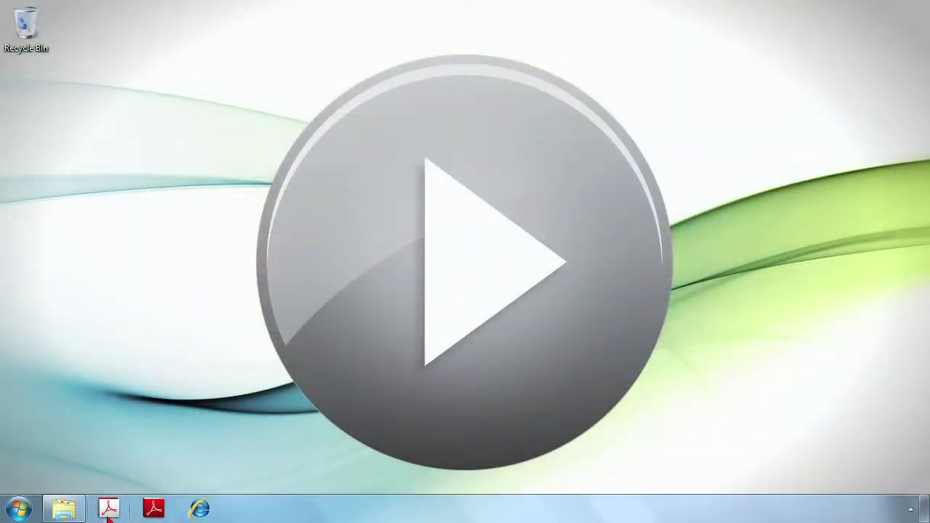
Open Adobe Acrobat Pro and start a new PDF form based on an existing document
{"action": "left_click", "coordinate": [107, 510]}
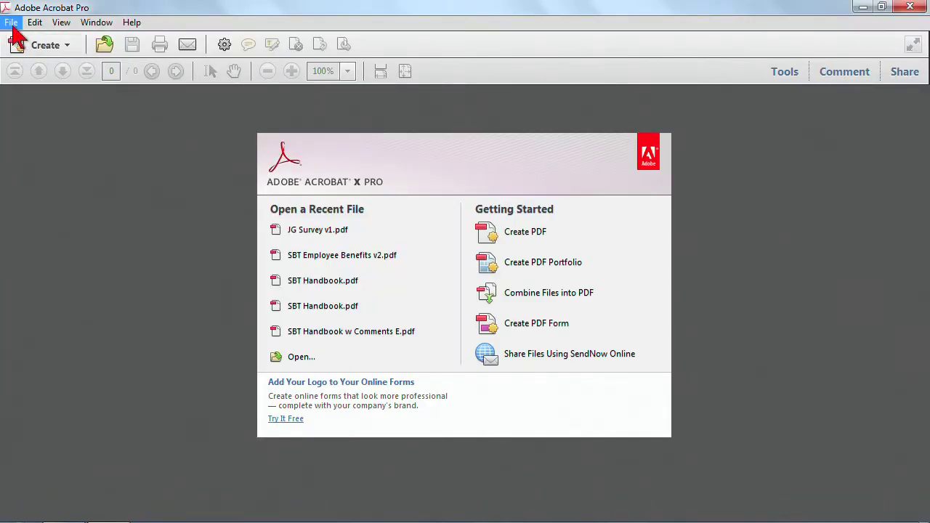
{"action": "left_click", "coordinate": [29, 45]}
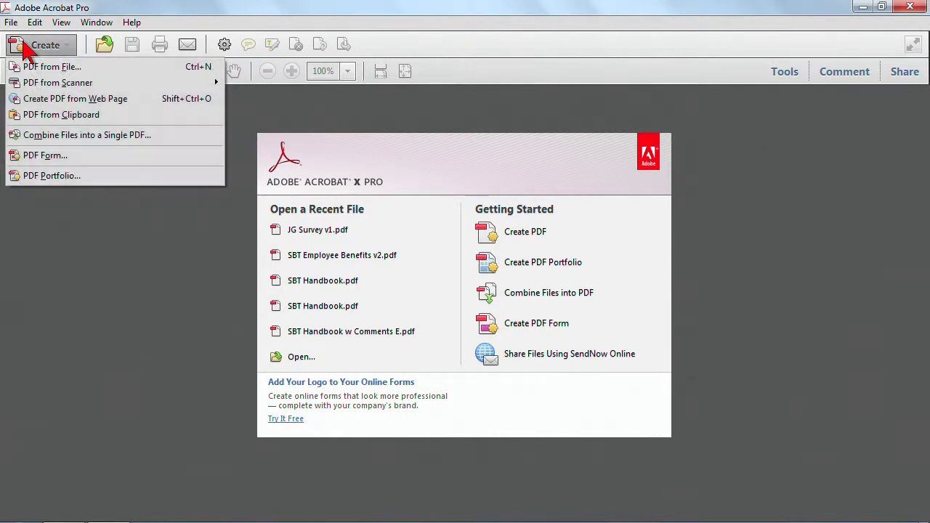
{"action": "left_click", "coordinate": [45, 155]}
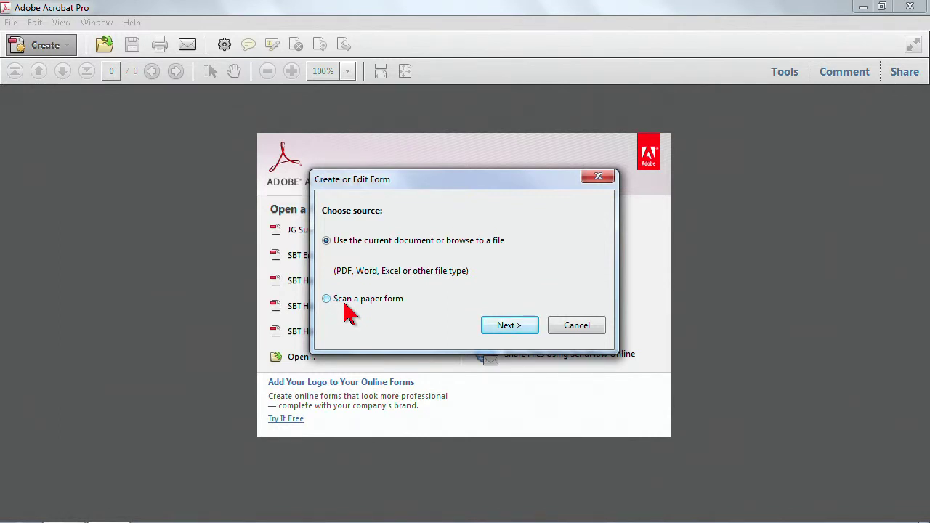
{"action": "left_click", "coordinate": [503, 331]}
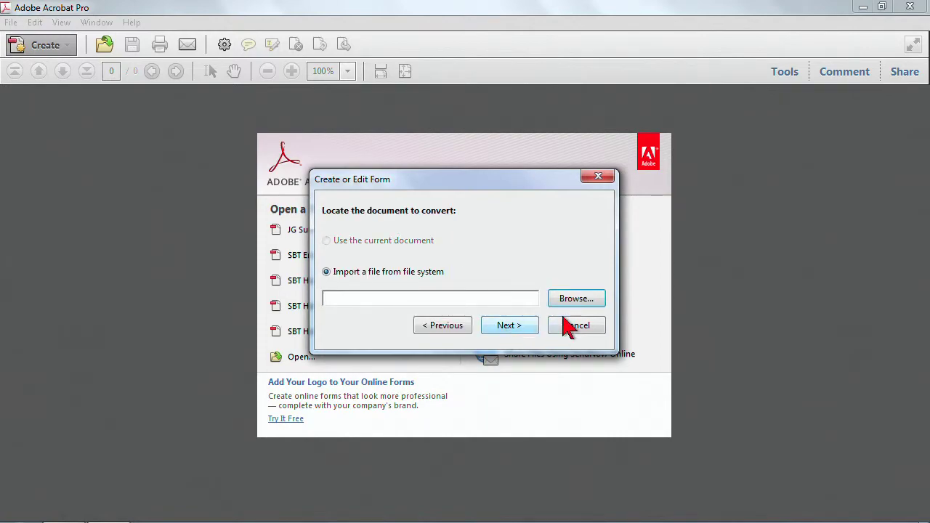
Import the Microsoft Word Document JG Survey v1 from the Forms > Word Forms folder and convert it into a form with automatically detected fields
{"action": "left_click", "coordinate": [574, 298]}
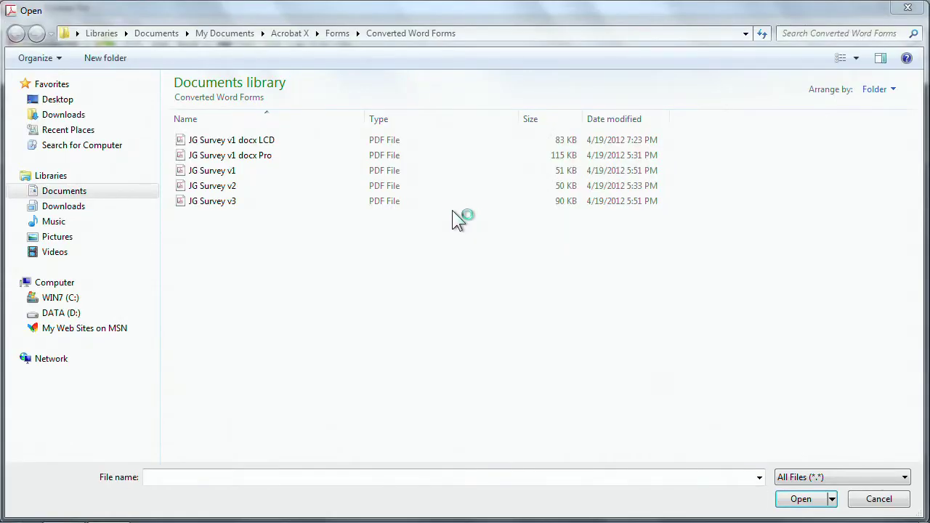
{"action": "left_click", "coordinate": [296, 36]}
{"action": "double_click", "coordinate": [208, 235]}
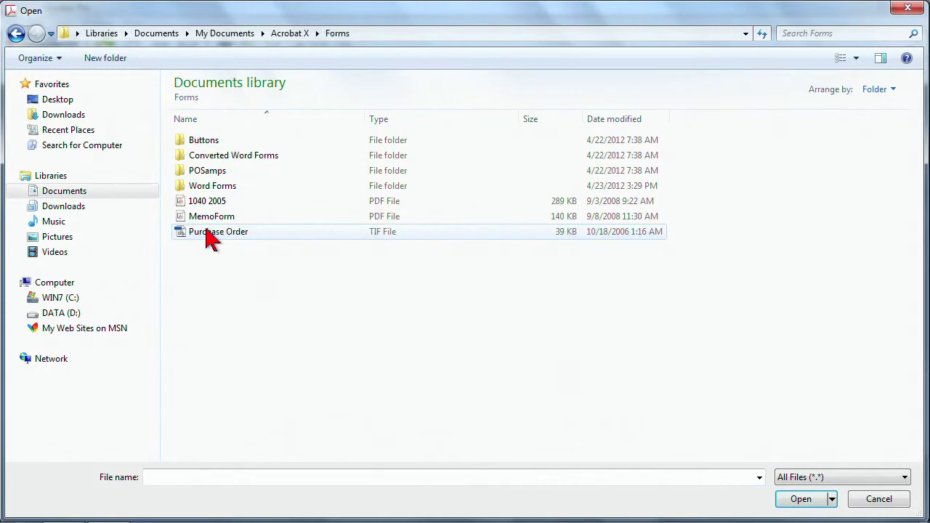
{"action": "double_click", "coordinate": [211, 188]}
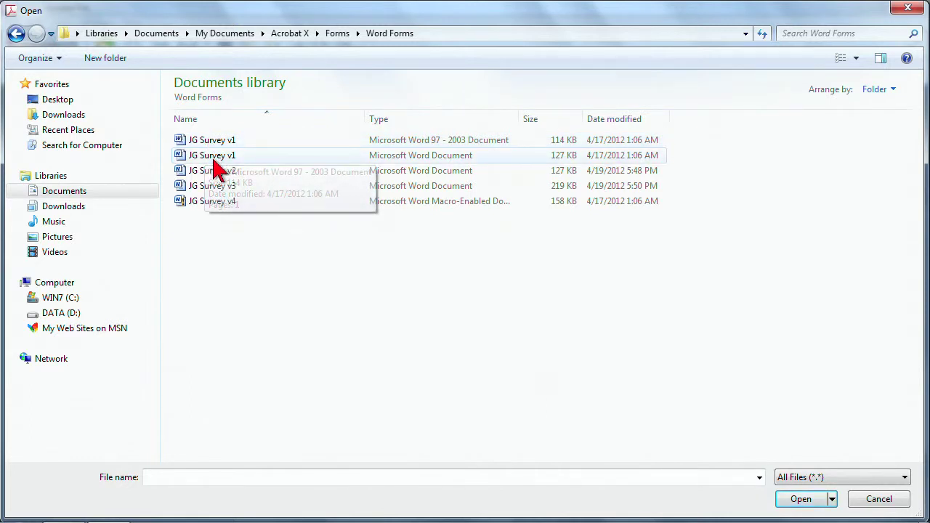
{"action": "left_click", "coordinate": [228, 141]}
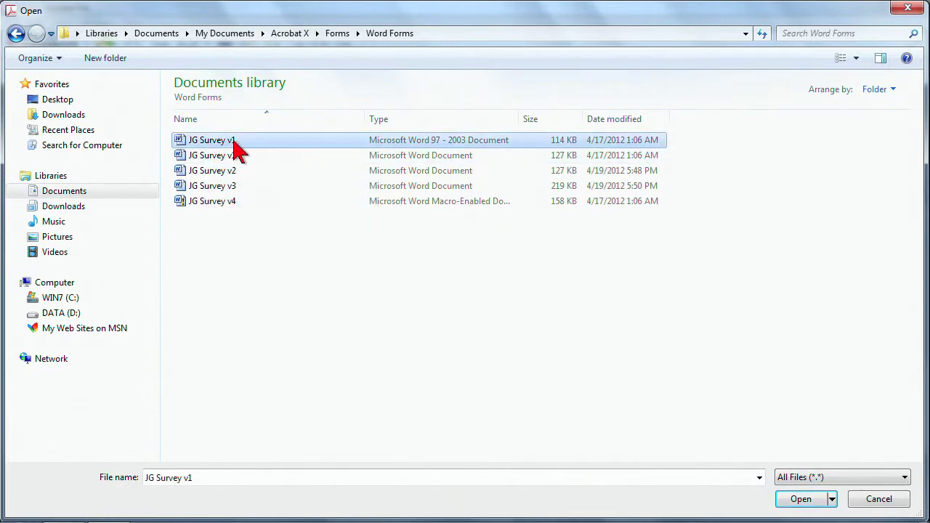
{"action": "left_click", "coordinate": [454, 155]}
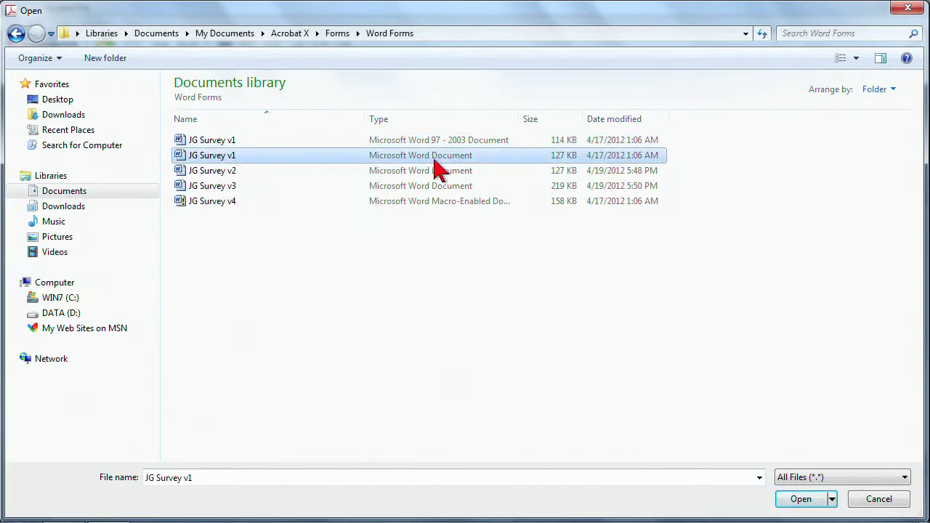
{"action": "double_click", "coordinate": [183, 157]}
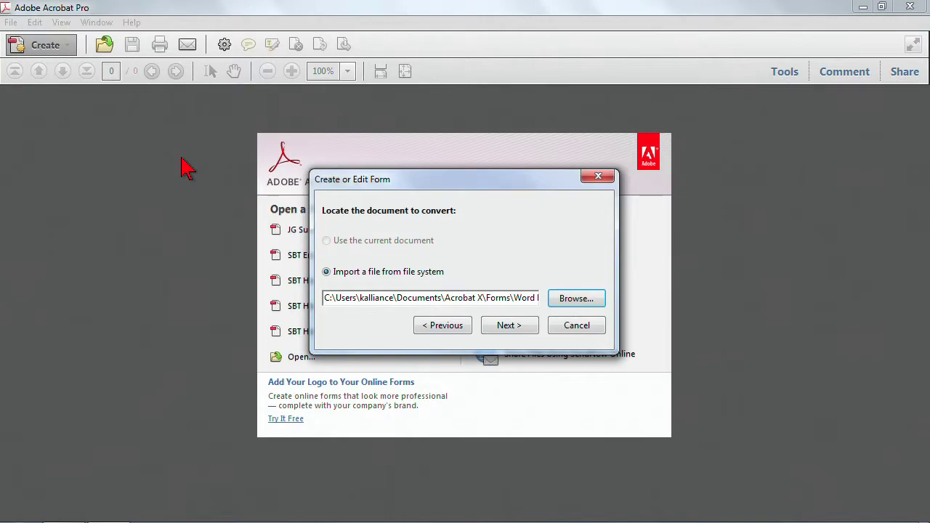
{"action": "left_click", "coordinate": [523, 332]}
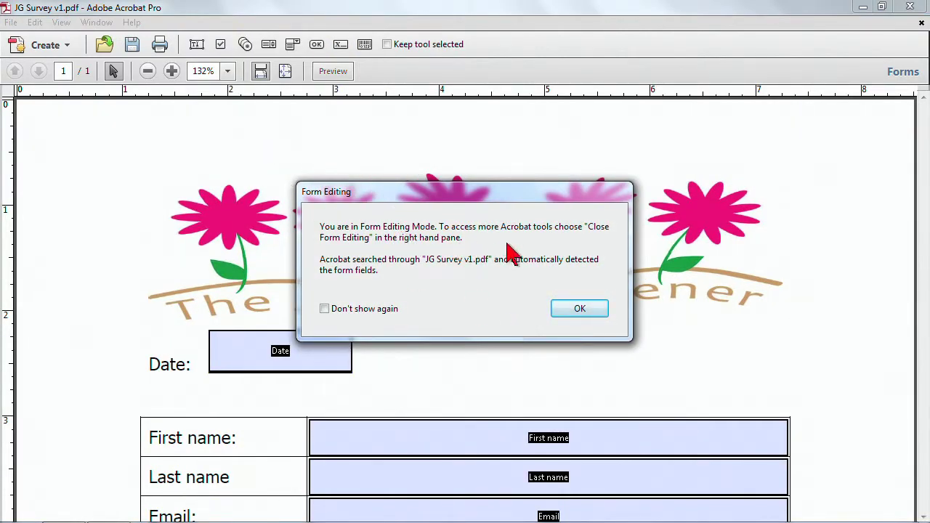
{"action": "left_click", "coordinate": [578, 311]}
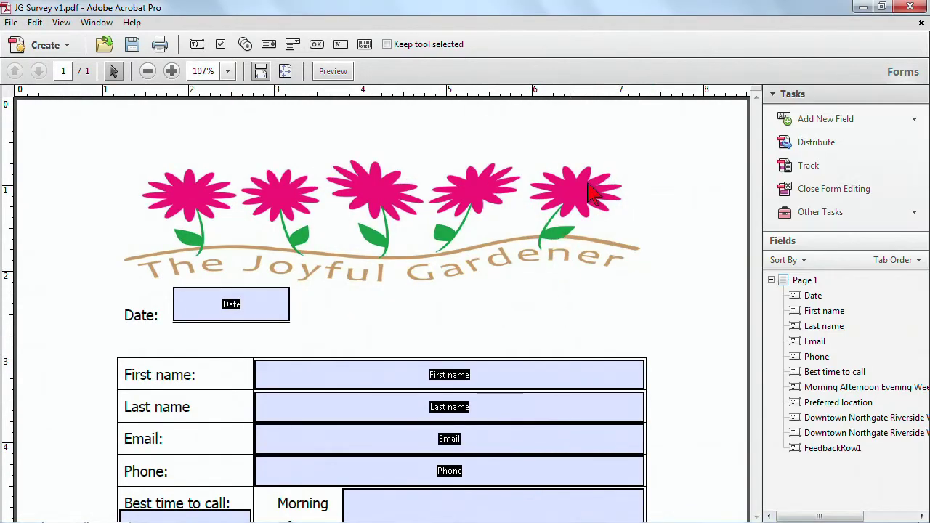
Delete the Best time to call and Morning Afternoon Evening Weekends fields from the form
{"action": "left_click", "coordinate": [151, 73]}
{"action": "left_click", "coordinate": [148, 71]}
{"action": "left_click", "coordinate": [148, 71]}
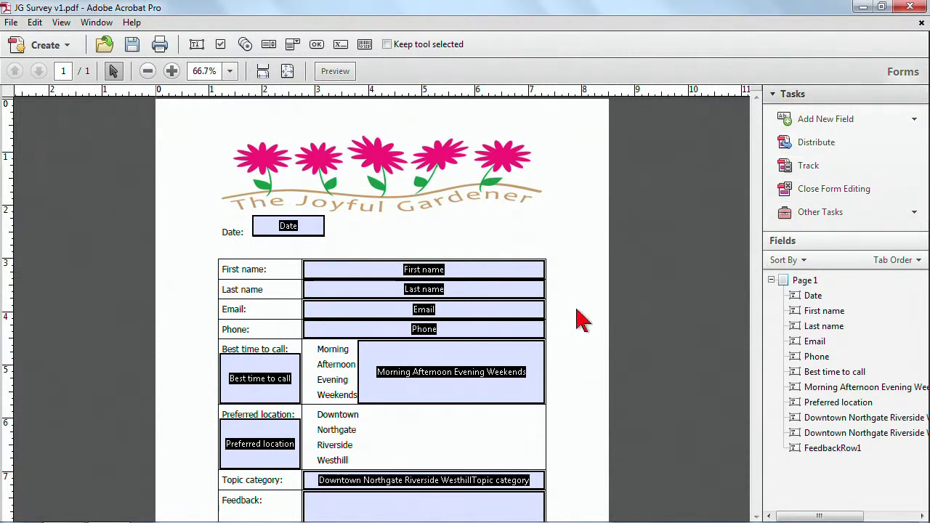
{"action": "scroll", "coordinate": [577, 313], "scroll_direction": "down", "scroll_amount": 2}
{"action": "left_click", "coordinate": [270, 152]}
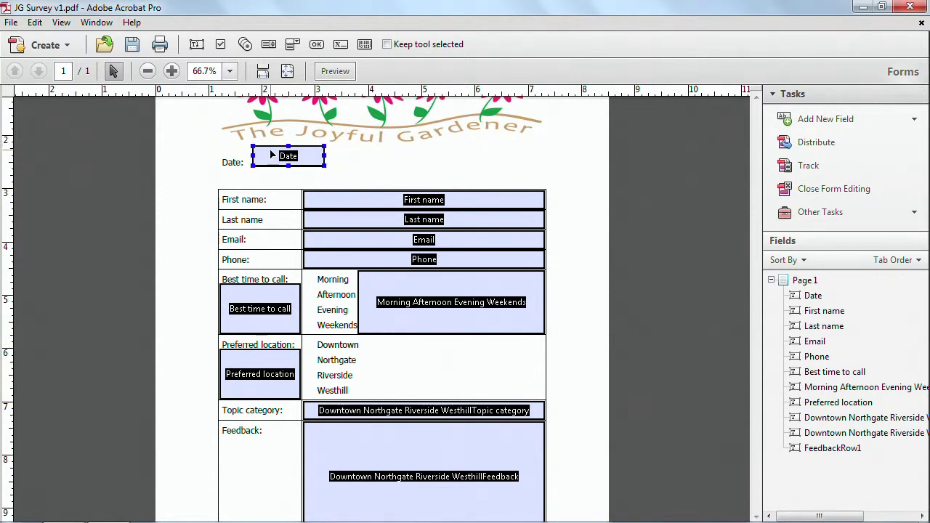
{"action": "left_click", "coordinate": [302, 295]}
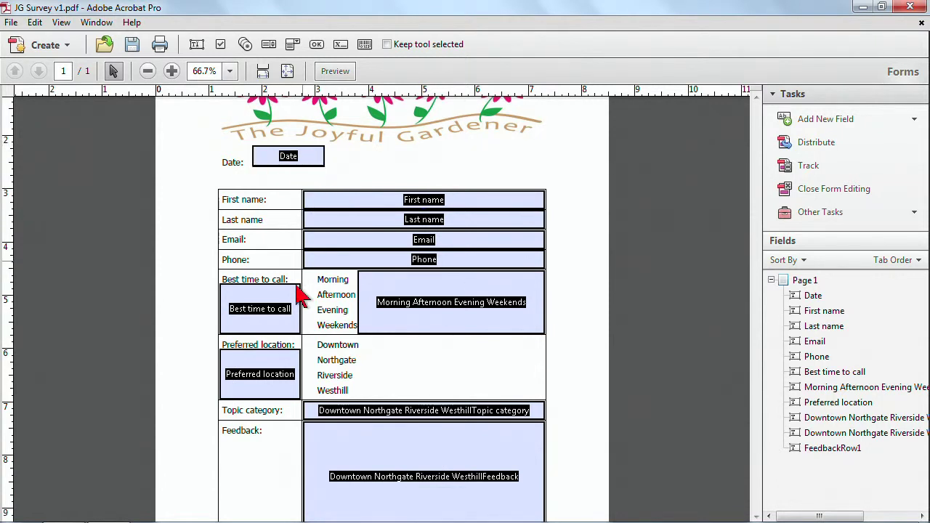
{"action": "left_click", "coordinate": [308, 180]}
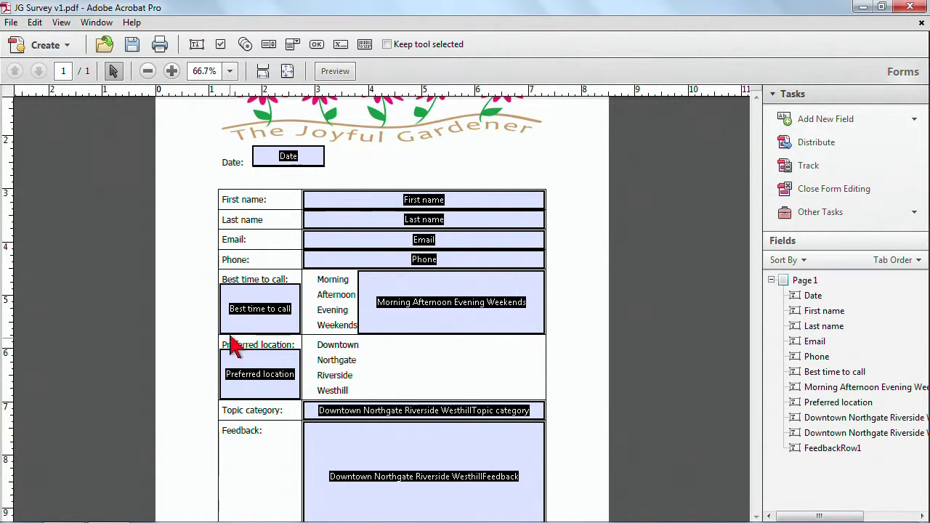
{"action": "left_click", "coordinate": [254, 311]}
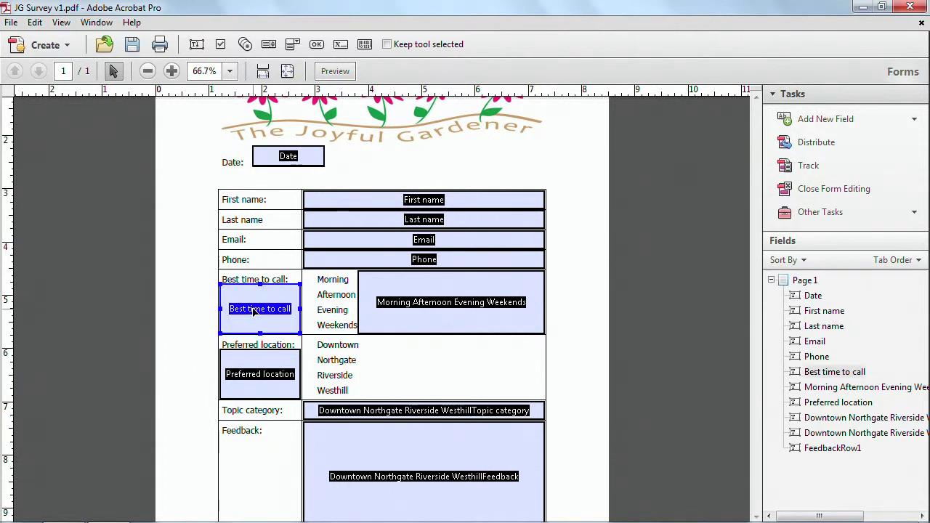
{"action": "key", "text": "Delete"}
{"action": "left_click", "coordinate": [393, 314]}
{"action": "key", "text": "Delete"}
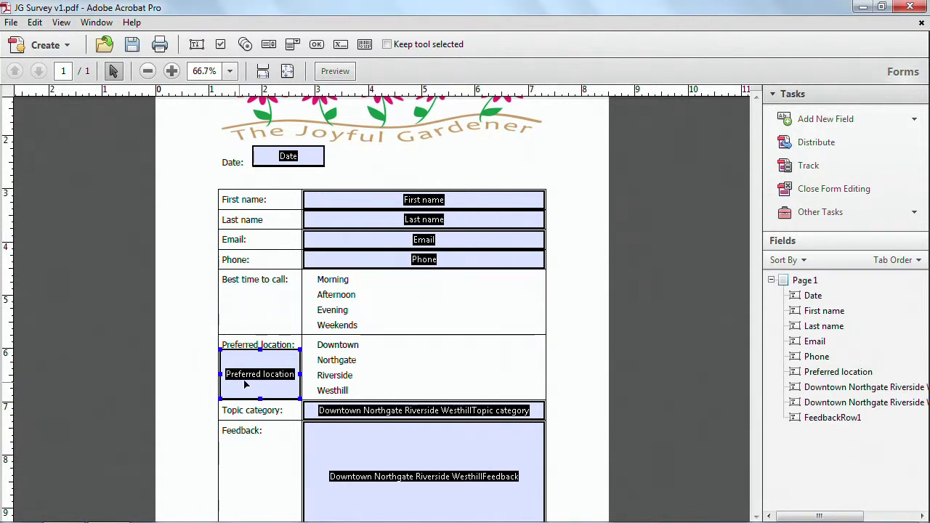
Delete the Preferred location field, the Topic category field and the FeedbackRow1 field below the feedback box
{"action": "left_click", "coordinate": [255, 378]}
{"action": "key", "text": "Delete"}
{"action": "left_click", "coordinate": [348, 416]}
{"action": "key", "text": "Delete"}
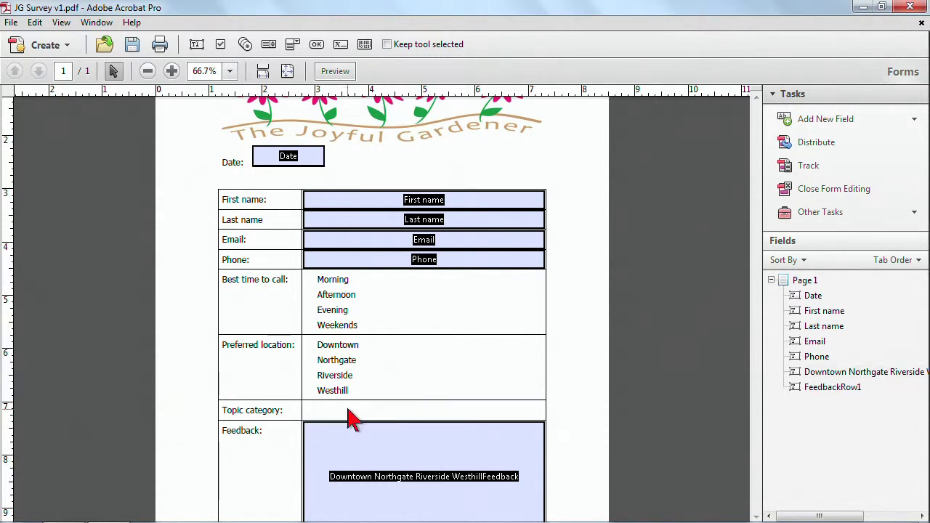
{"action": "scroll", "coordinate": [385, 396], "scroll_direction": "down", "scroll_amount": 1}
{"action": "left_click", "coordinate": [385, 392]}
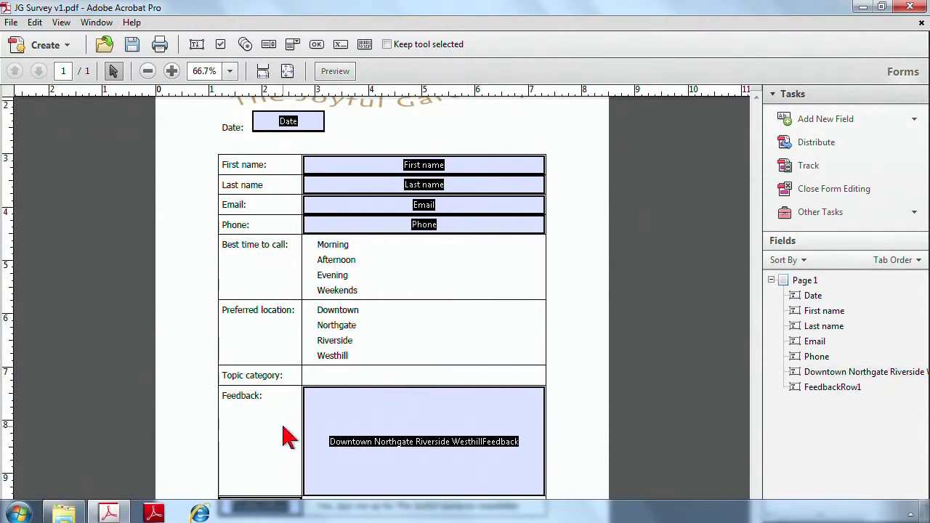
{"action": "left_click", "coordinate": [280, 506]}
{"action": "key", "text": "Delete"}
Save the form as the PDF file JG Survey v1 in the Forms folder
{"action": "scroll", "coordinate": [407, 298], "scroll_direction": "up", "scroll_amount": 1}
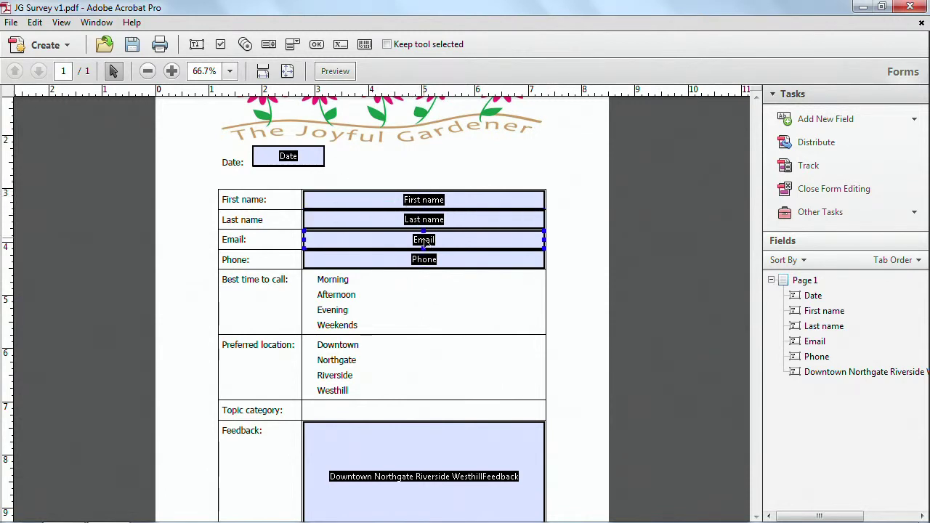
{"action": "scroll", "coordinate": [447, 331], "scroll_direction": "up", "scroll_amount": 1}
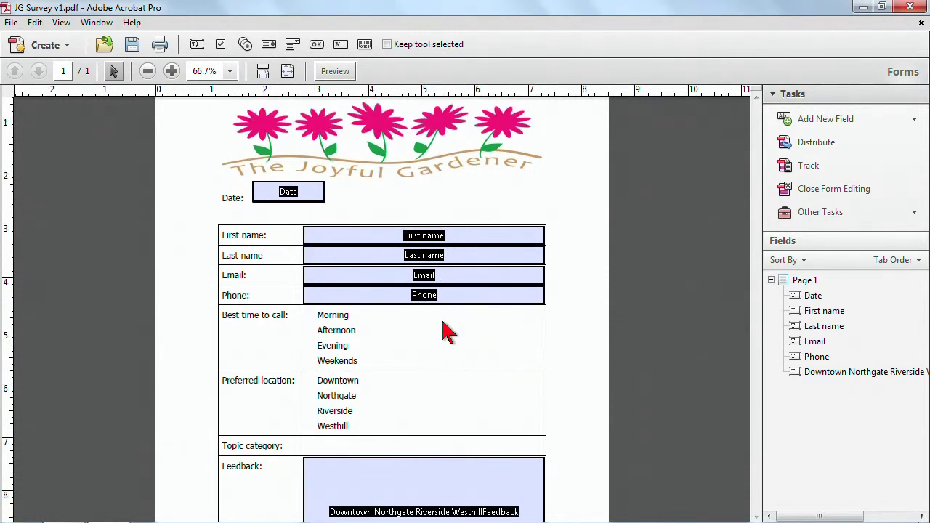
{"action": "scroll", "coordinate": [447, 331], "scroll_direction": "up", "scroll_amount": 1}
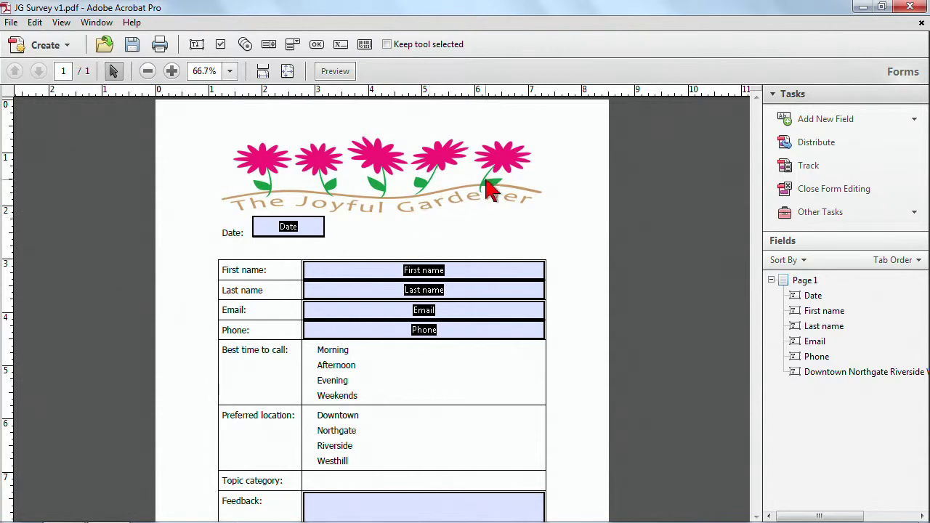
{"action": "left_click", "coordinate": [133, 48]}
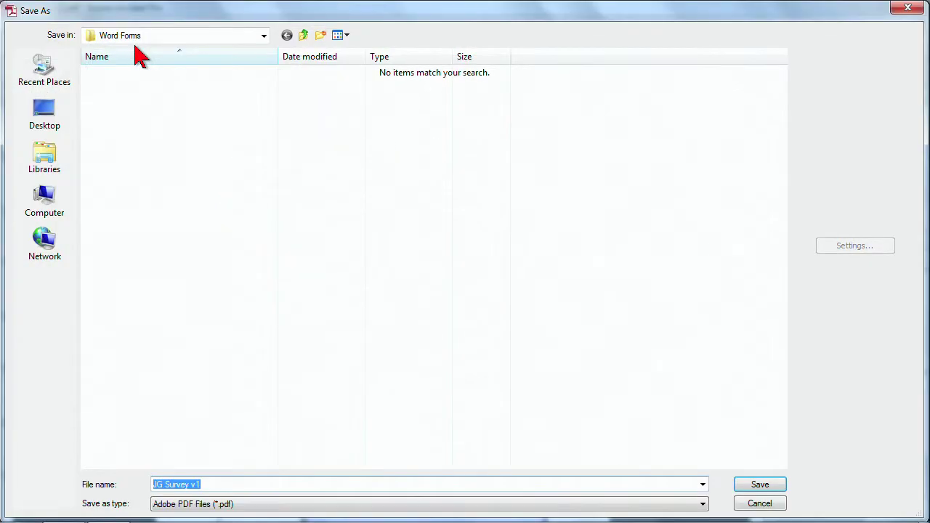
{"action": "left_click", "coordinate": [304, 35]}
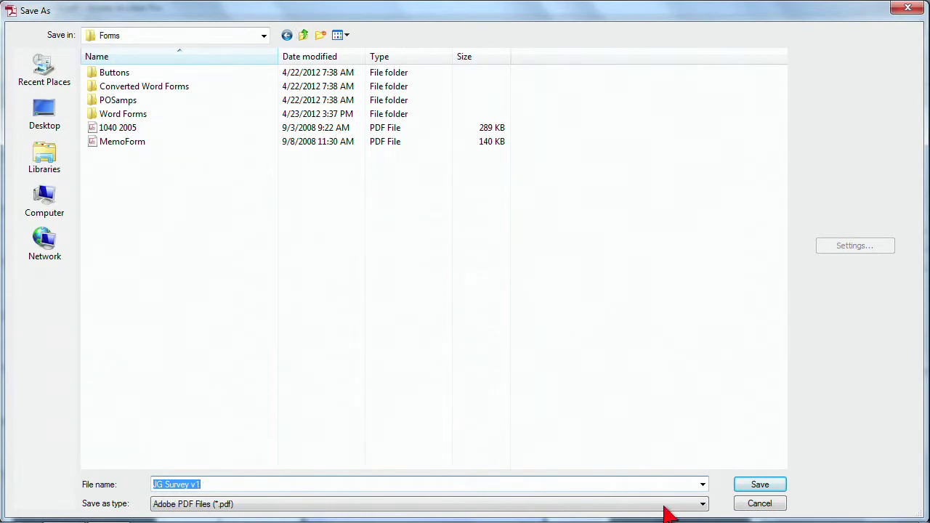
{"action": "left_click", "coordinate": [759, 488]}
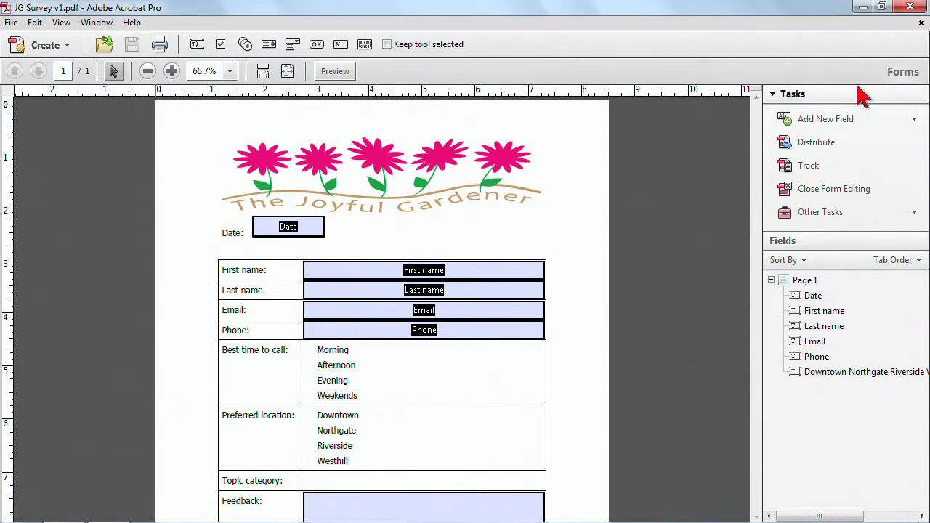
Close the form and reopen JG Survey v1 from the Forms folder
{"action": "left_click", "coordinate": [920, 24]}
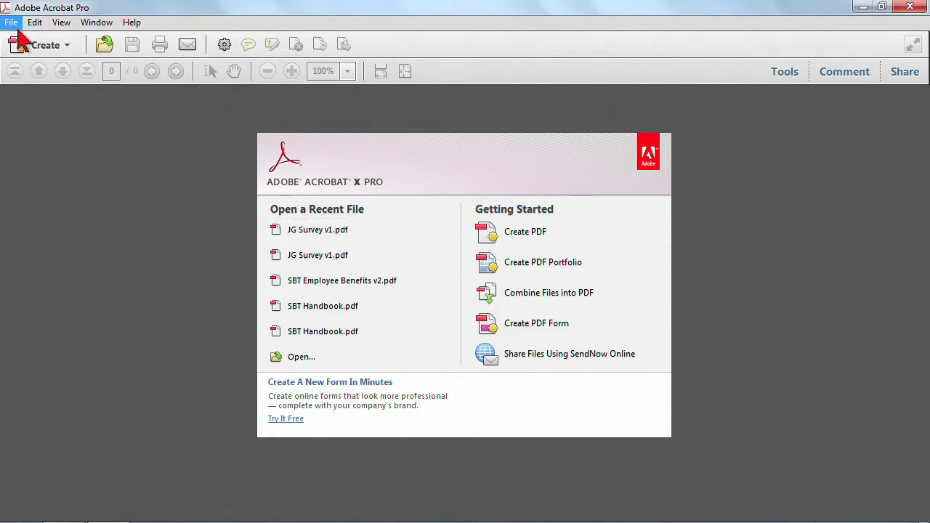
{"action": "left_click", "coordinate": [104, 45]}
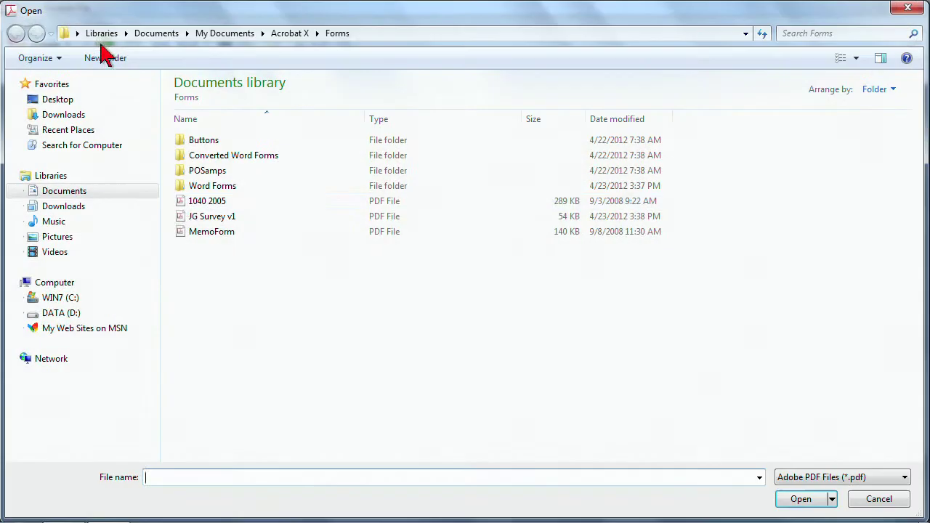
{"action": "double_click", "coordinate": [194, 214]}
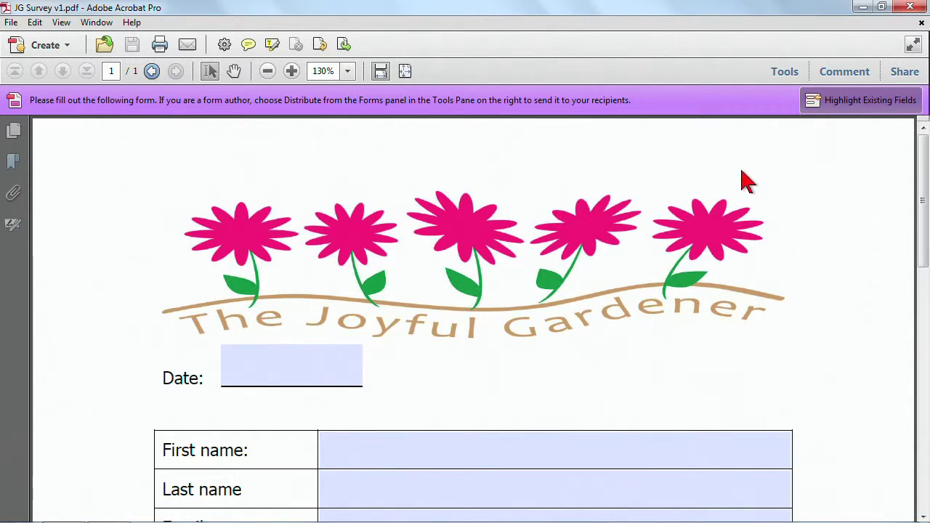
Toggle the highlighting of existing form fields off and back on to compare the form's appearance
{"action": "left_click_drag", "start_coordinate": [923, 181], "coordinate": [924, 216]}
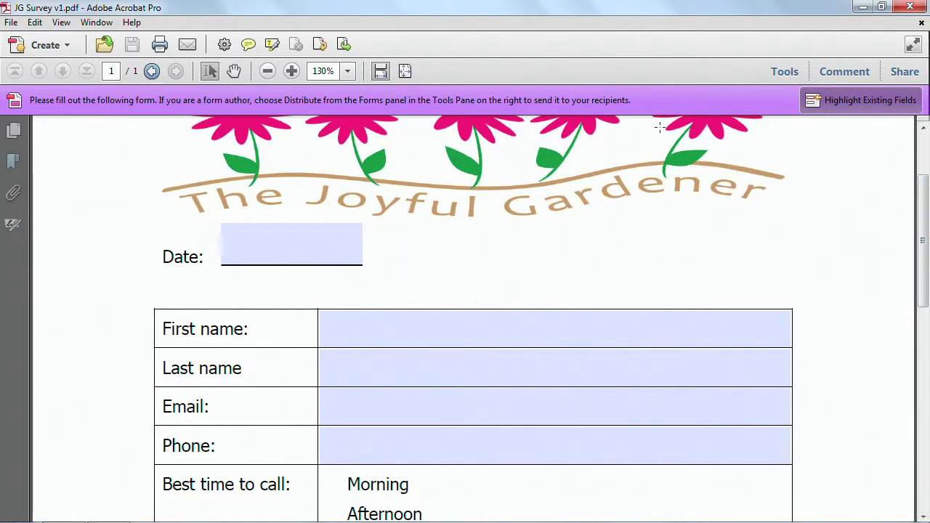
{"action": "left_click", "coordinate": [850, 112]}
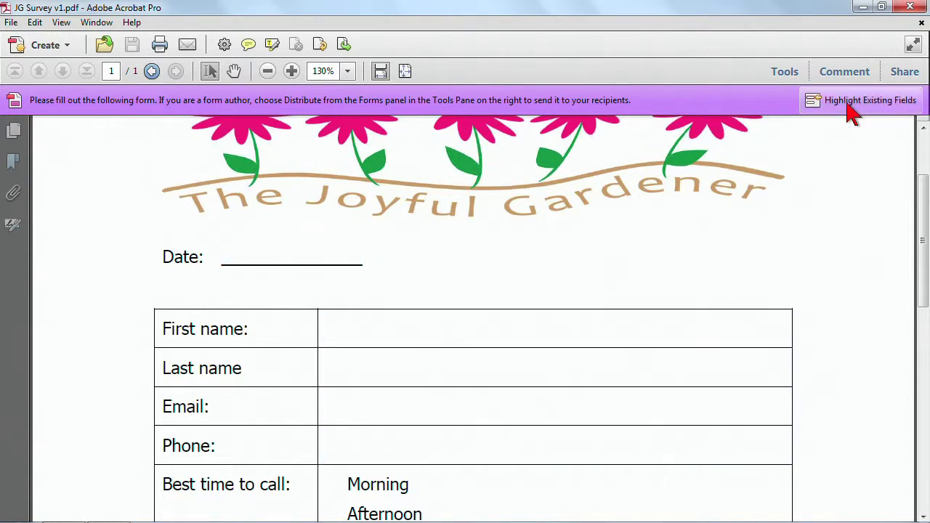
{"action": "left_click", "coordinate": [852, 115]}
{"action": "left_click", "coordinate": [851, 115]}
{"action": "left_click", "coordinate": [851, 115]}
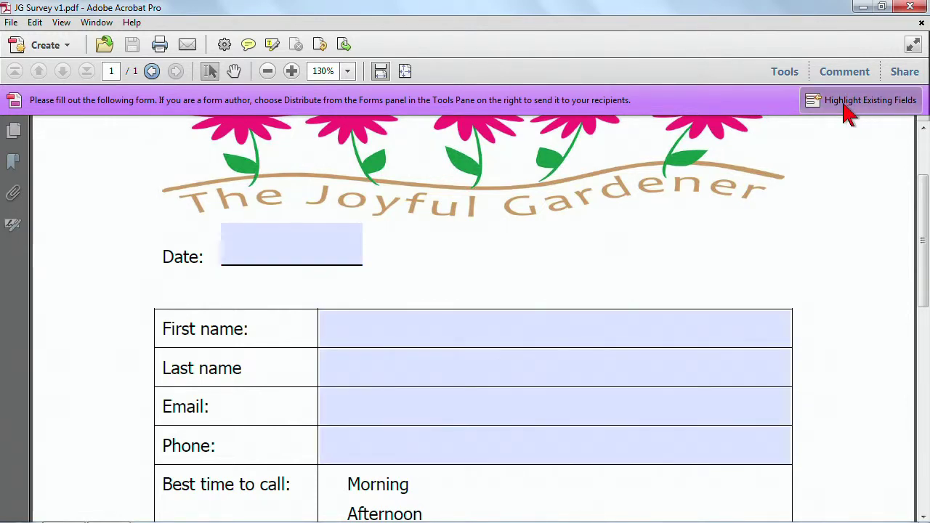
Start the Create PDF Form command with the current document as the source to open it for form editing
{"action": "left_click", "coordinate": [11, 22]}
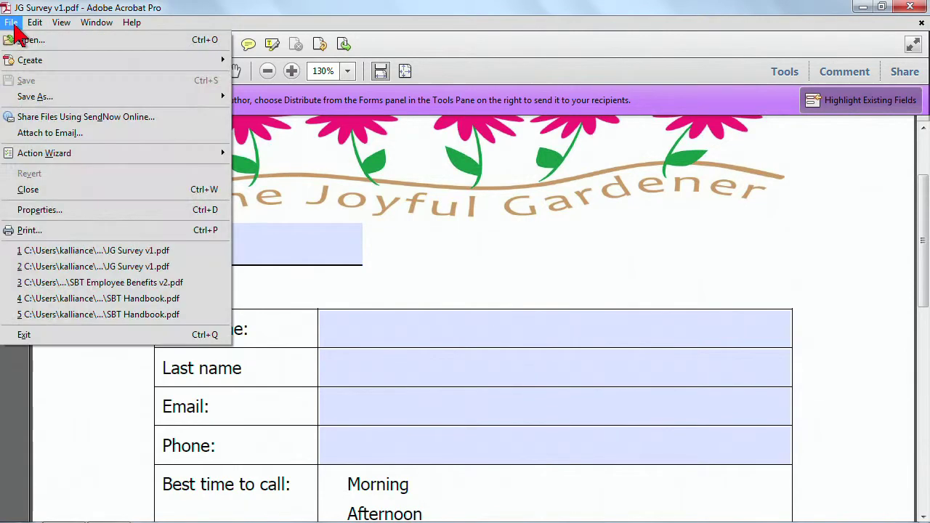
{"action": "mouse_move", "coordinate": [36, 25]}
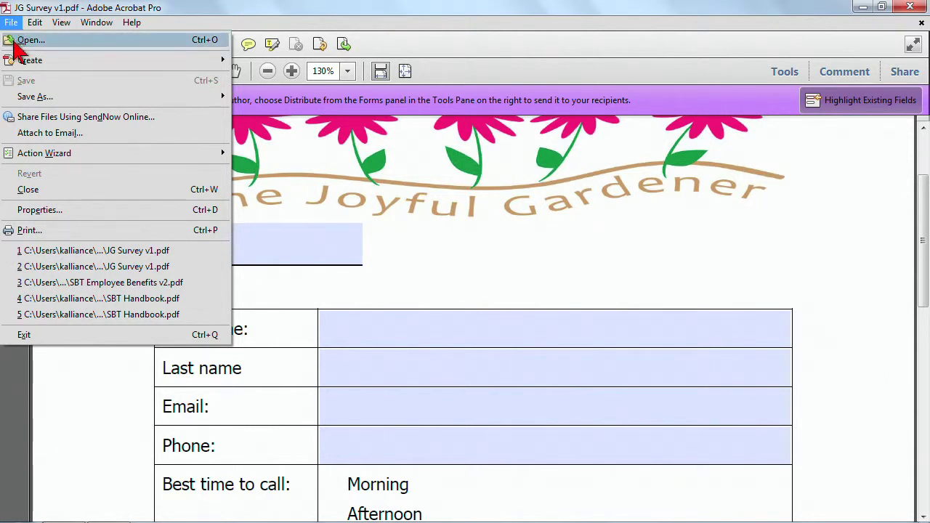
{"action": "mouse_move", "coordinate": [19, 61]}
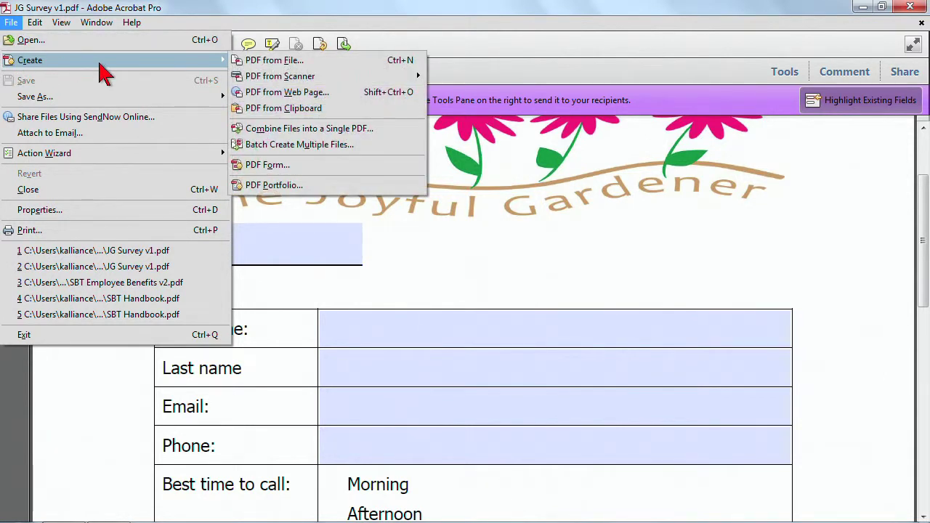
{"action": "left_click", "coordinate": [271, 166]}
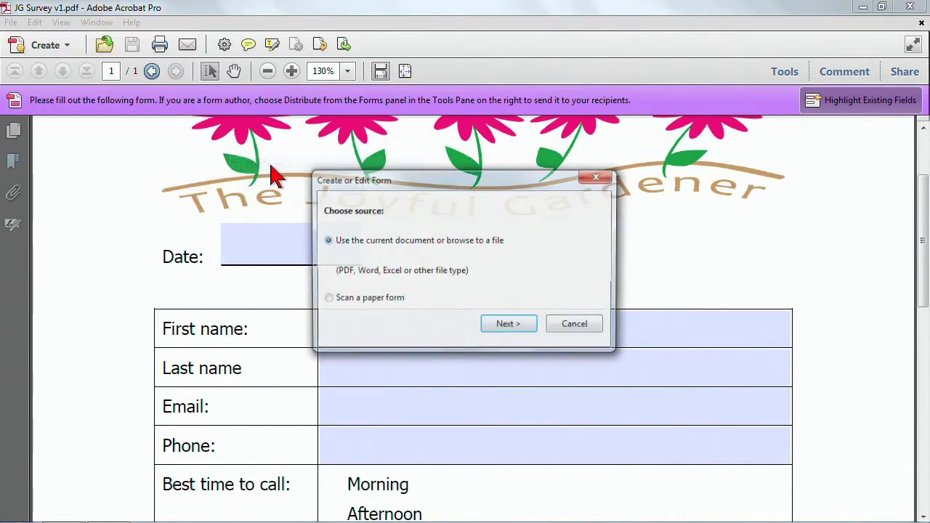
{"action": "left_click", "coordinate": [509, 325]}
{"action": "left_click", "coordinate": [508, 326]}
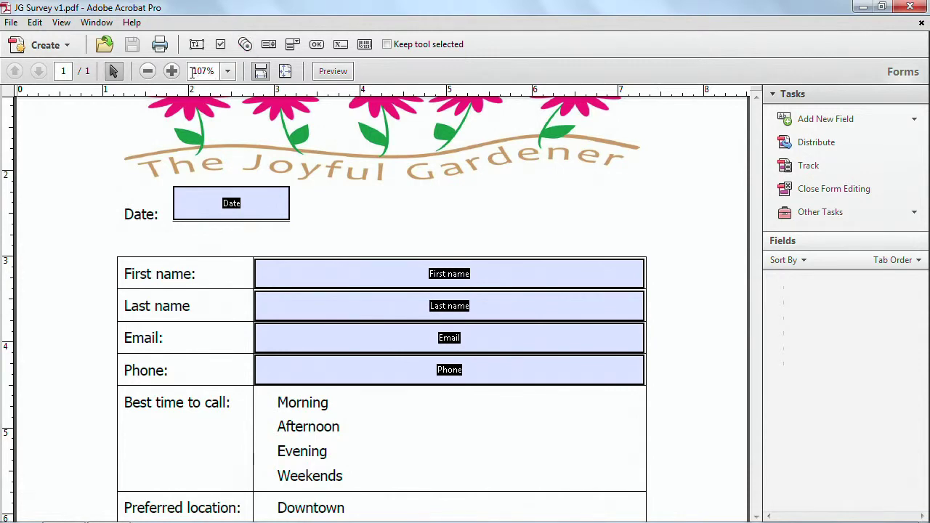
Open the Date text field's properties and review its general settings
{"action": "left_click", "coordinate": [147, 72]}
{"action": "left_click", "coordinate": [148, 72]}
{"action": "left_click", "coordinate": [147, 72]}
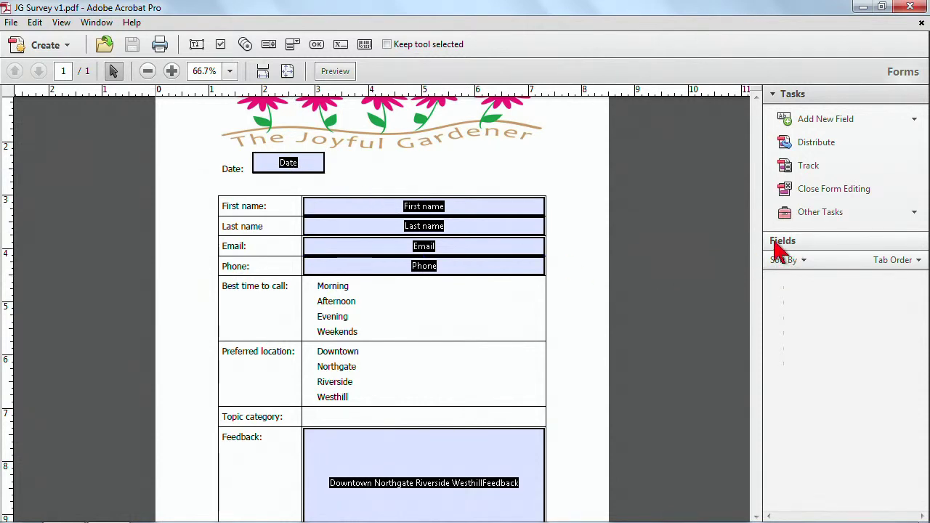
{"action": "left_click", "coordinate": [309, 169]}
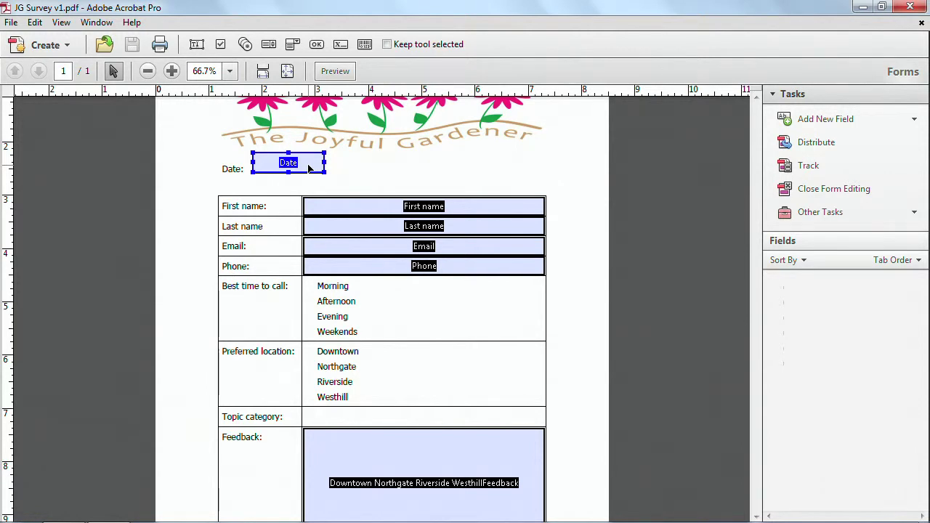
{"action": "right_click", "coordinate": [315, 174]}
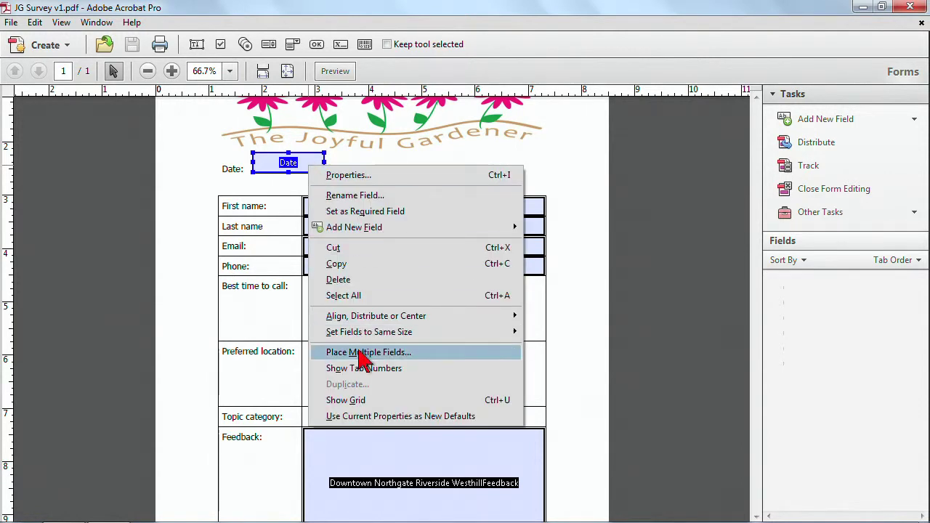
{"action": "left_click", "coordinate": [347, 179]}
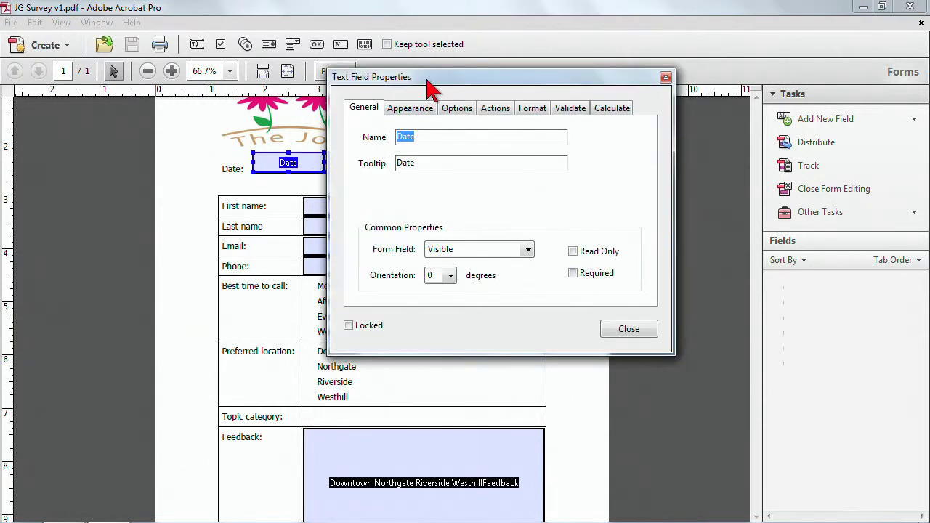
{"action": "left_click_drag", "start_coordinate": [430, 85], "coordinate": [458, 138]}
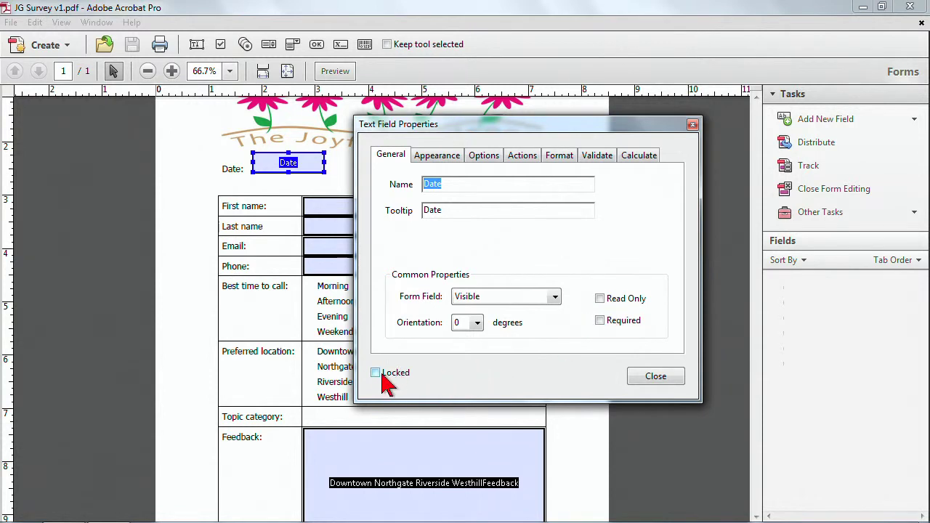
{"action": "left_click", "coordinate": [428, 157]}
{"action": "left_click", "coordinate": [392, 162]}
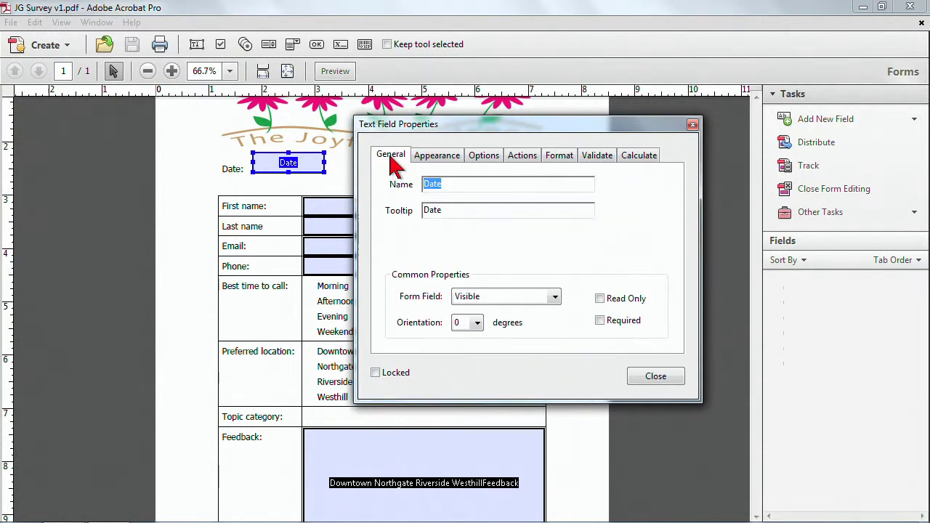
Set the Date field's text to font size 10 in the Candara font
{"action": "left_click", "coordinate": [430, 156]}
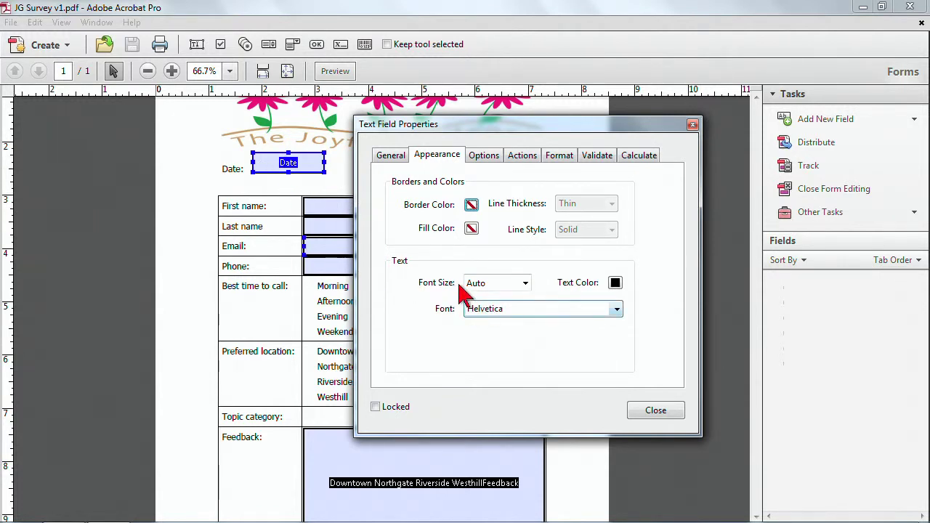
{"action": "left_click", "coordinate": [526, 284]}
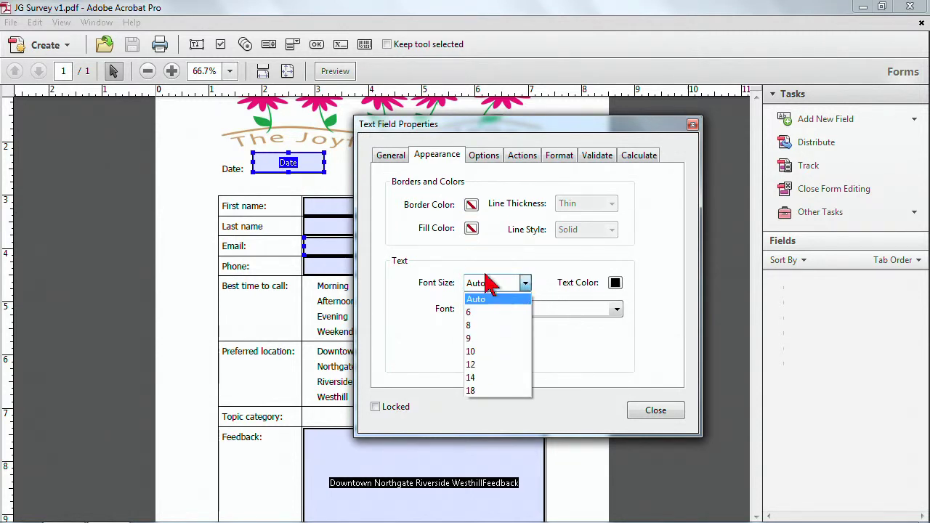
{"action": "left_click", "coordinate": [475, 353]}
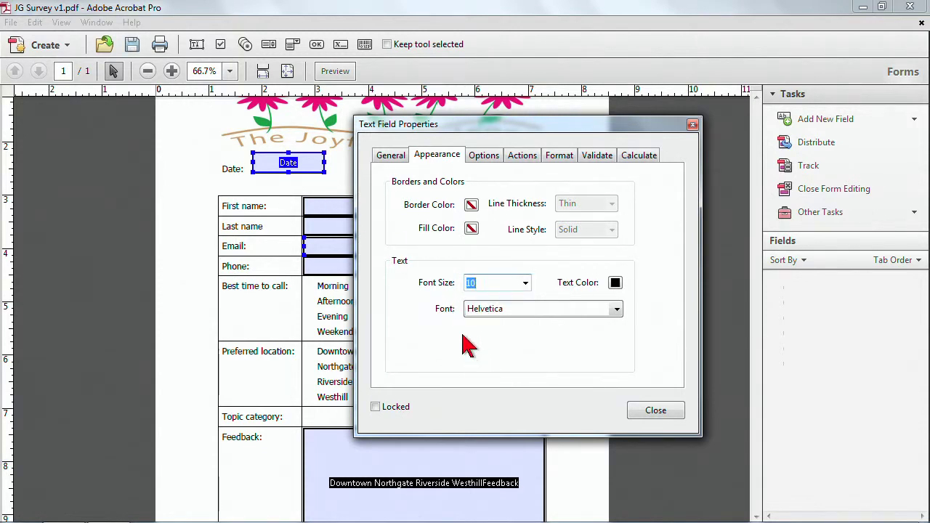
{"action": "left_click", "coordinate": [617, 311]}
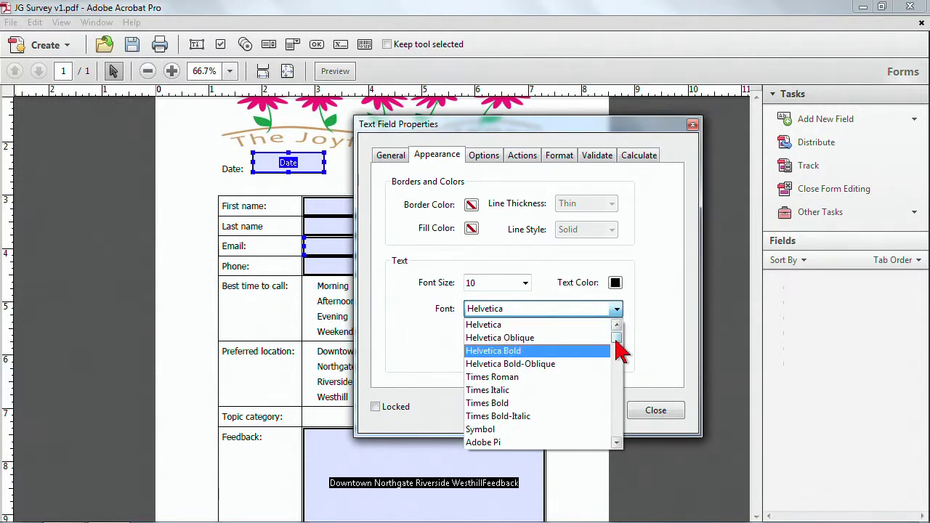
{"action": "left_click_drag", "start_coordinate": [617, 345], "coordinate": [618, 362]}
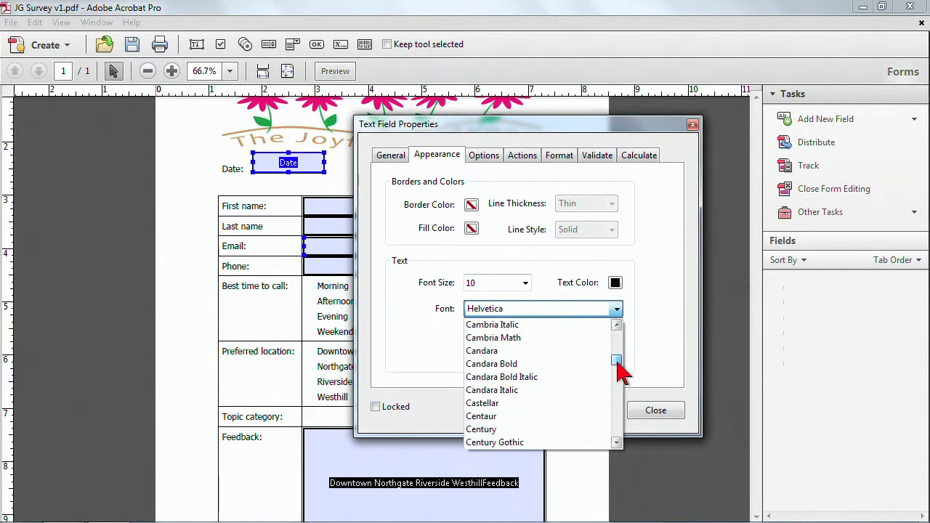
{"action": "left_click", "coordinate": [559, 351]}
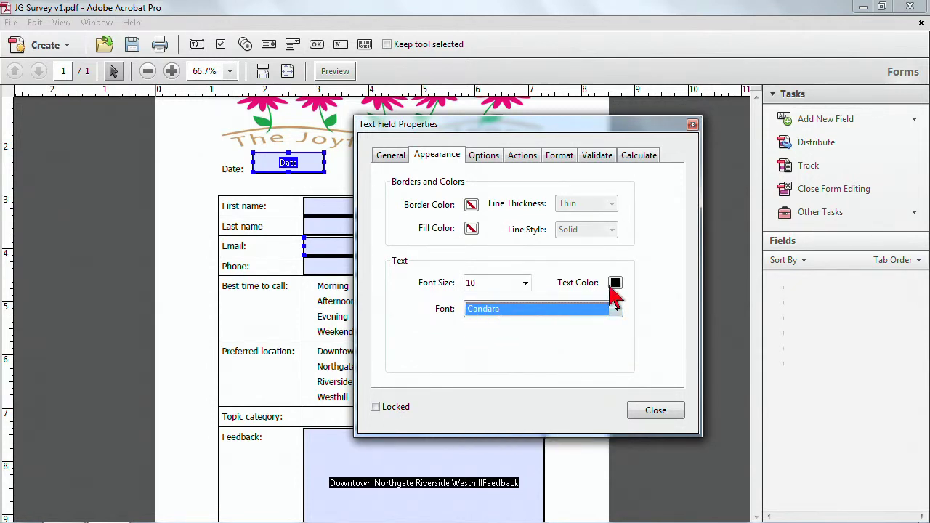
Examine the Date field's alignment choices, text options and action settings
{"action": "left_click", "coordinate": [484, 159]}
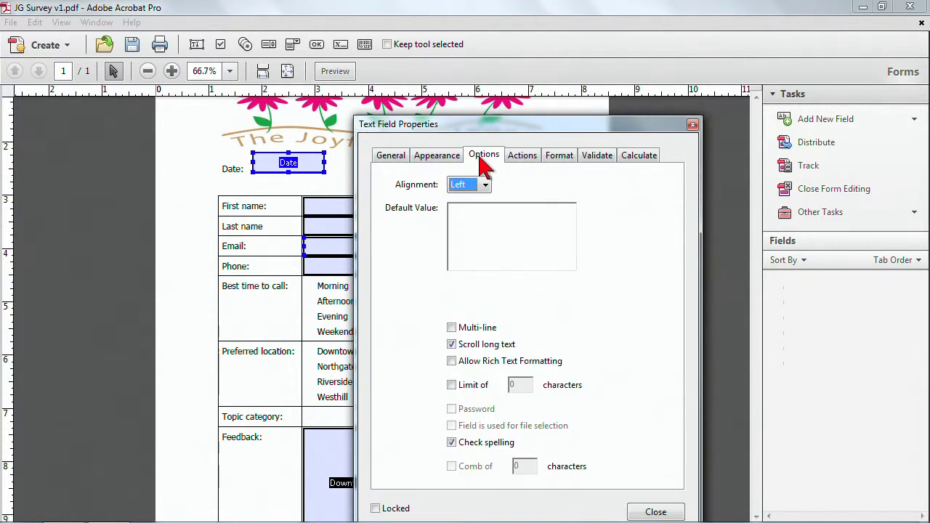
{"action": "left_click", "coordinate": [485, 186]}
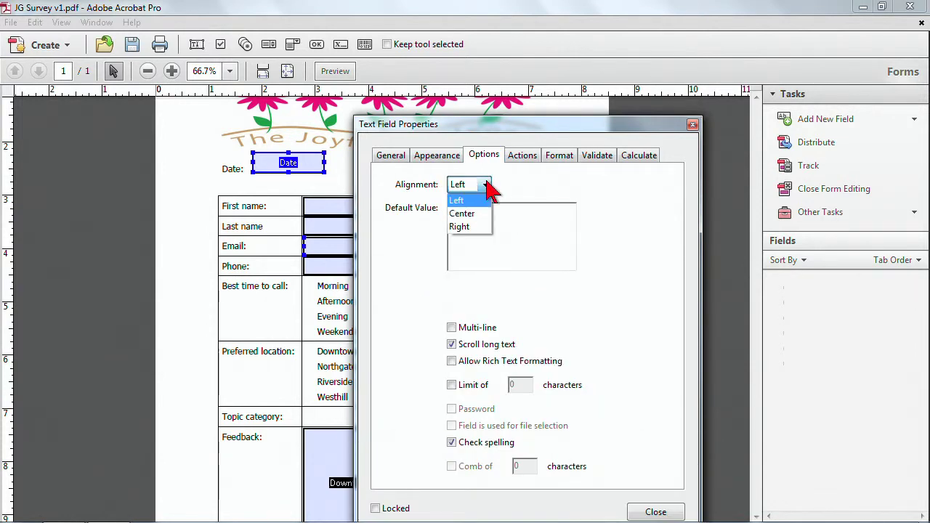
{"action": "left_click", "coordinate": [491, 188]}
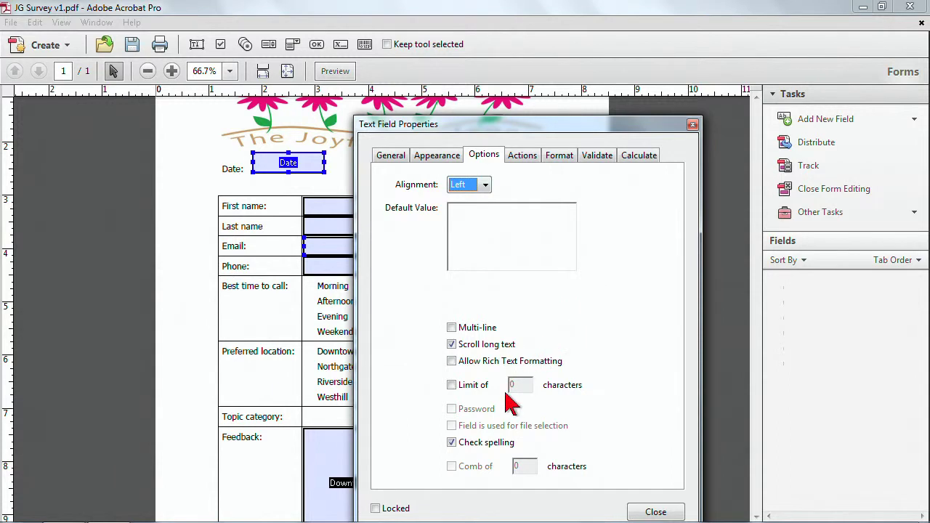
{"action": "left_click", "coordinate": [529, 157]}
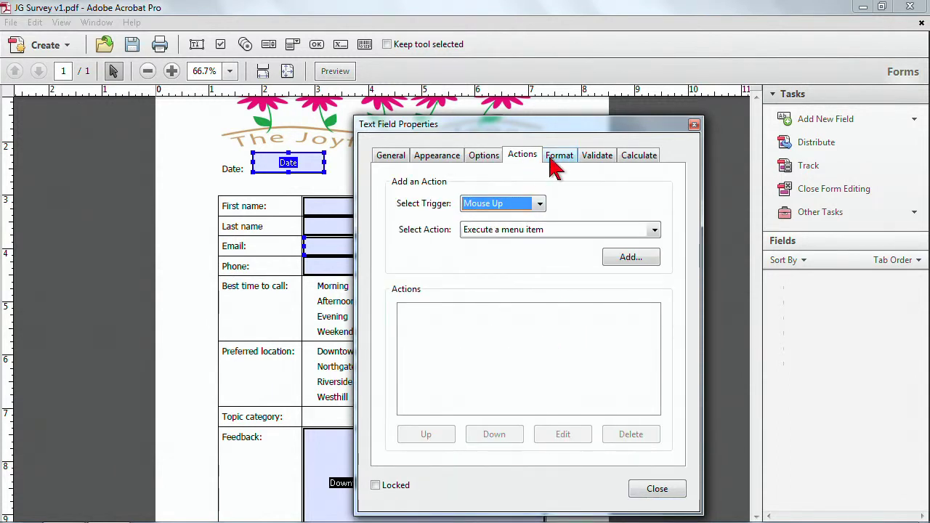
Format the Date field as a date in the mm/dd/yyyy style and close its properties
{"action": "left_click", "coordinate": [558, 165]}
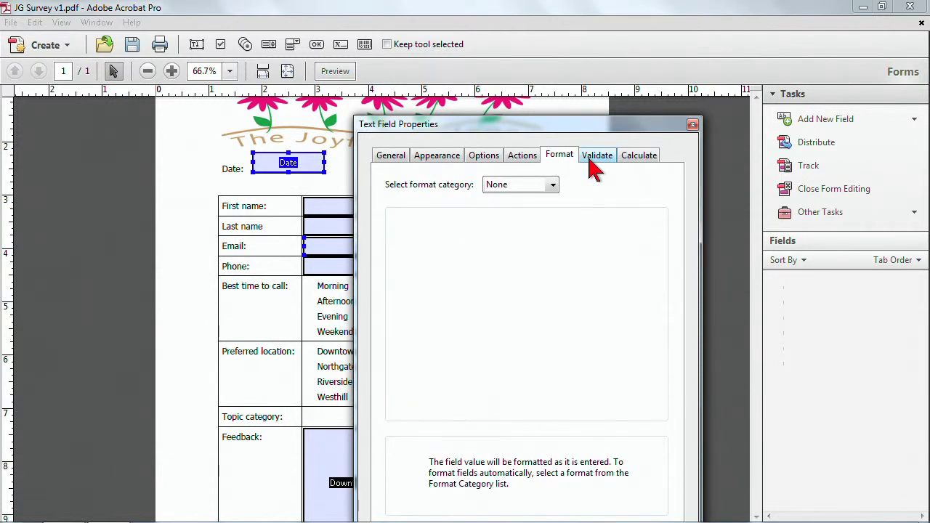
{"action": "left_click", "coordinate": [554, 186]}
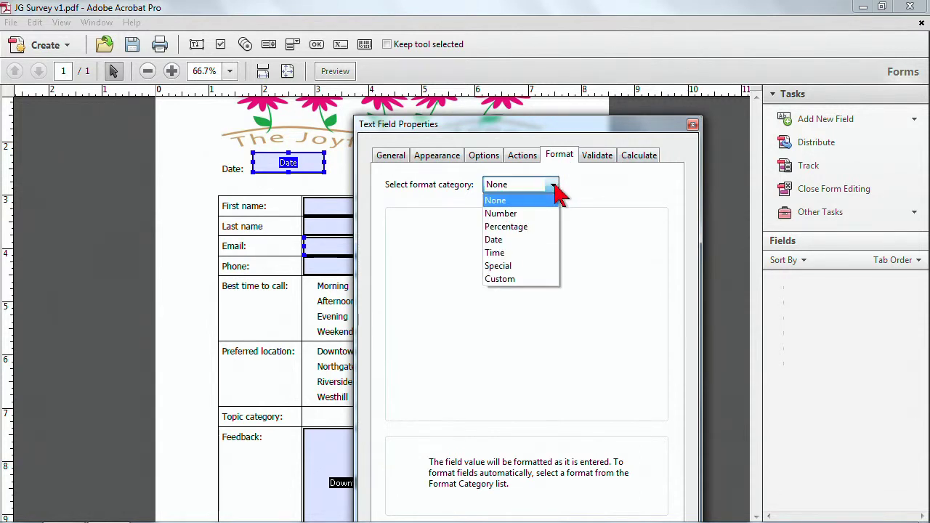
{"action": "left_click", "coordinate": [497, 241]}
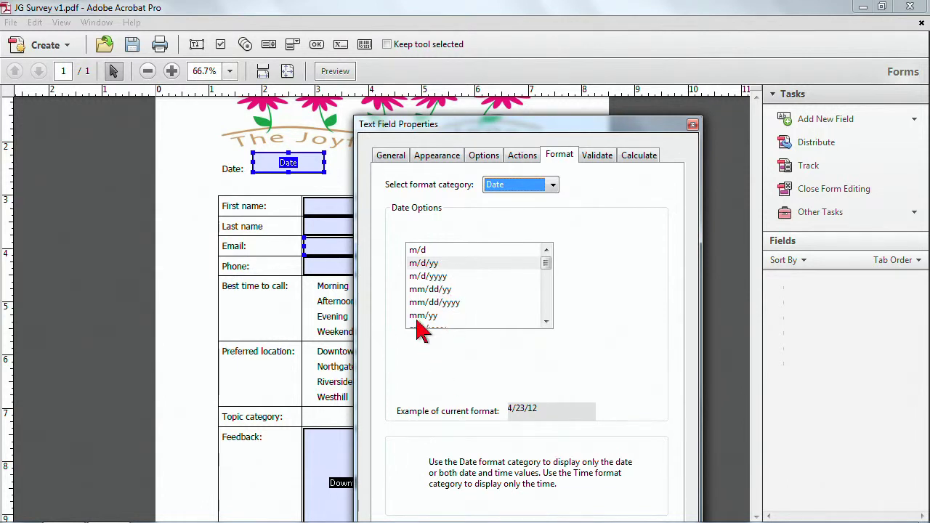
{"action": "left_click", "coordinate": [421, 277]}
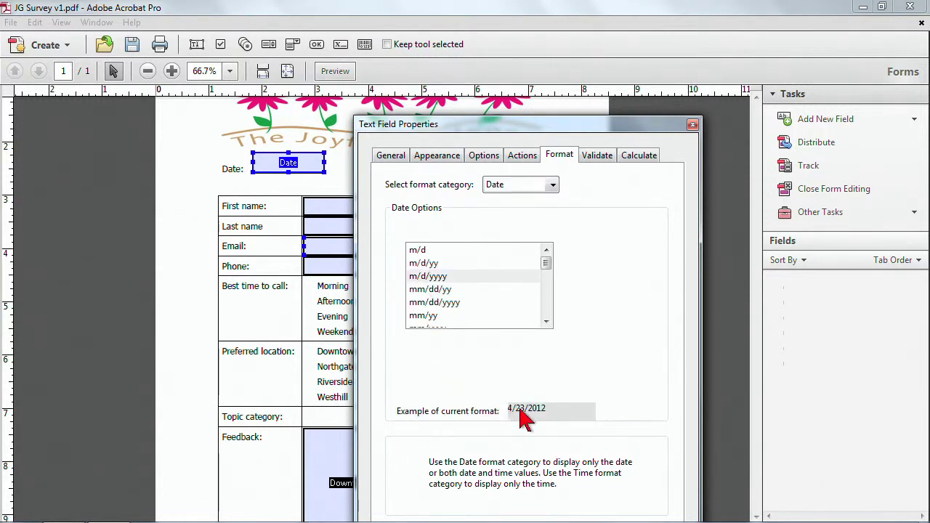
{"action": "left_click", "coordinate": [439, 303]}
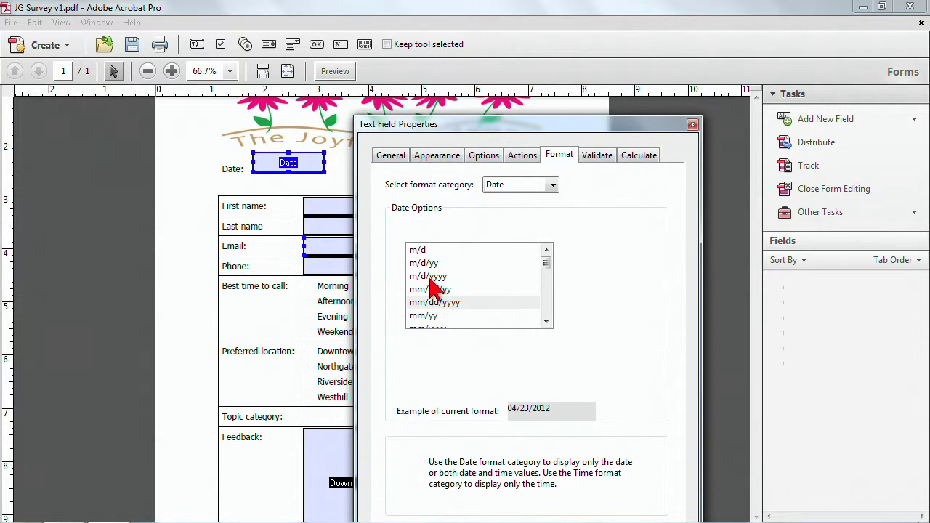
{"action": "left_click_drag", "start_coordinate": [632, 125], "coordinate": [644, 39]}
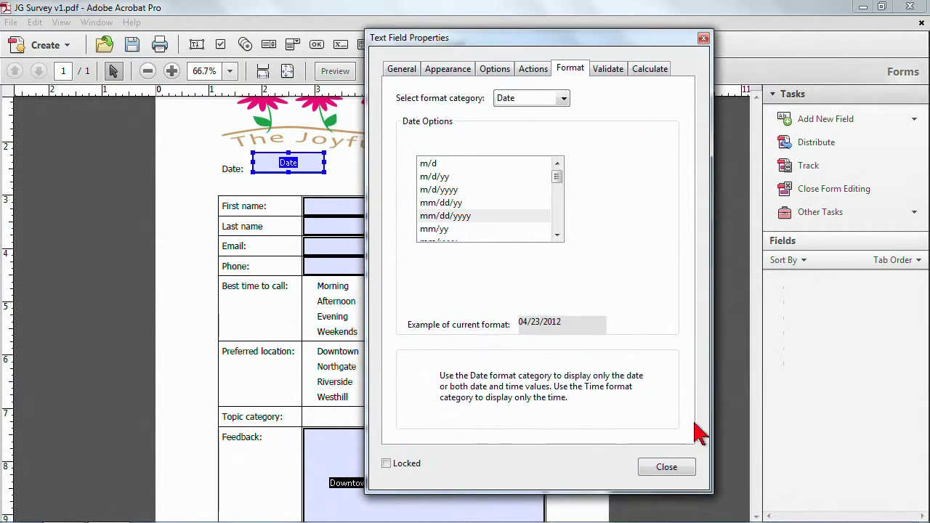
{"action": "left_click", "coordinate": [663, 468]}
Preview the form and enter 4/25 in the Date field to test its date format
{"action": "left_click", "coordinate": [338, 72]}
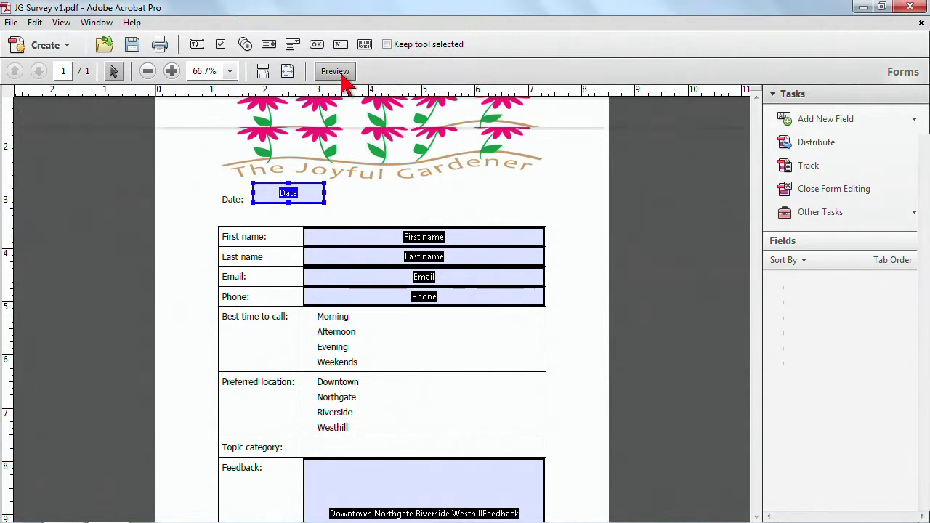
{"action": "left_click", "coordinate": [351, 182]}
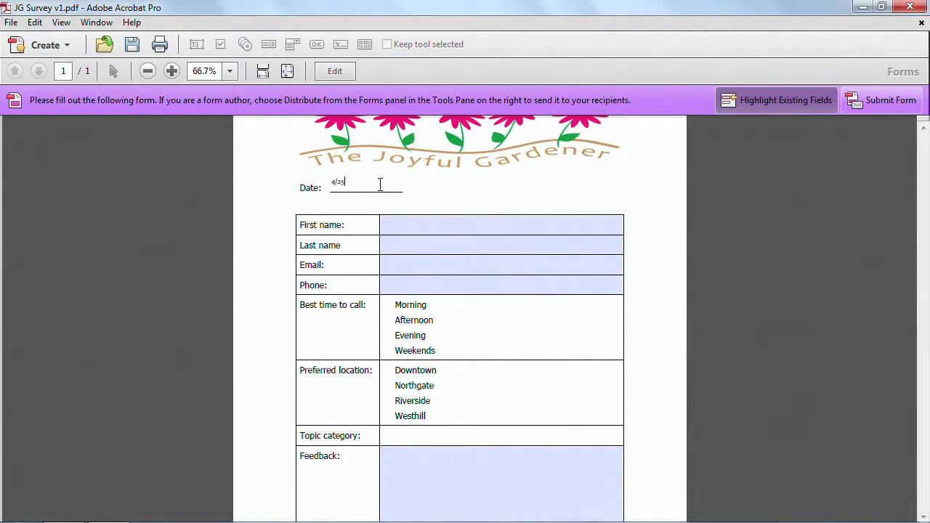
{"action": "key", "text": "Tab"}
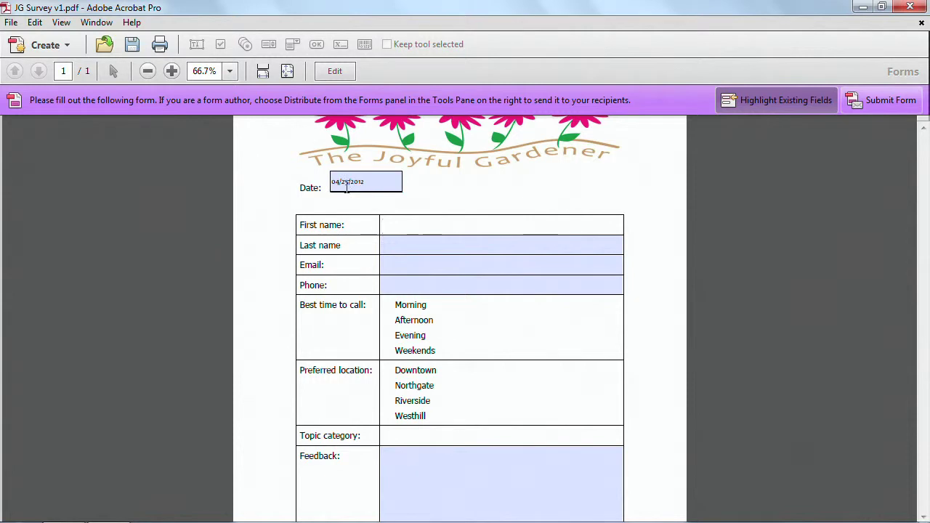
Return to form editing and move the Date field slightly down to line up with its label
{"action": "left_click", "coordinate": [336, 71]}
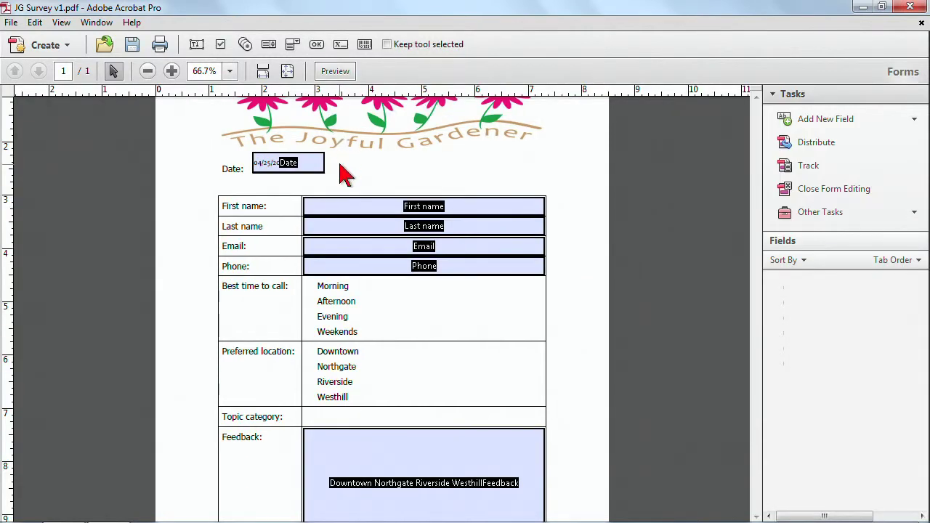
{"action": "left_click", "coordinate": [322, 164]}
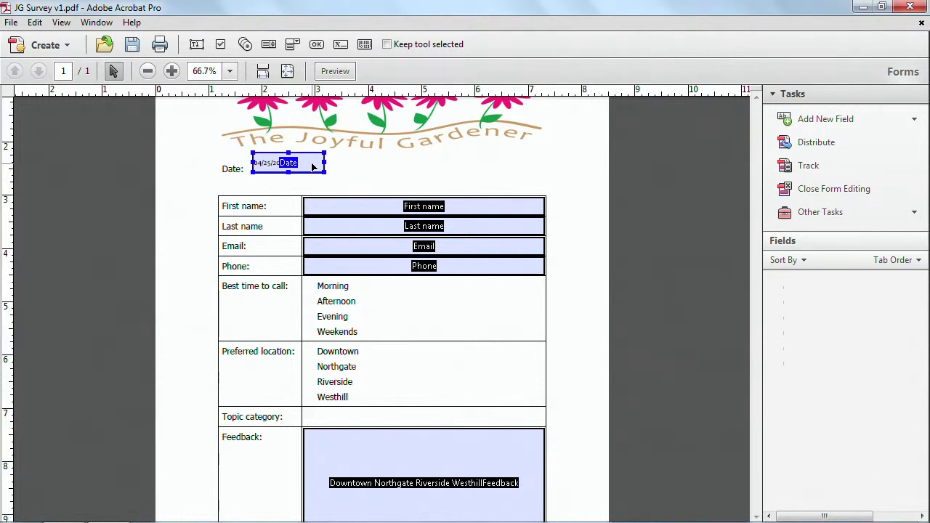
{"action": "left_click_drag", "start_coordinate": [312, 165], "coordinate": [313, 168]}
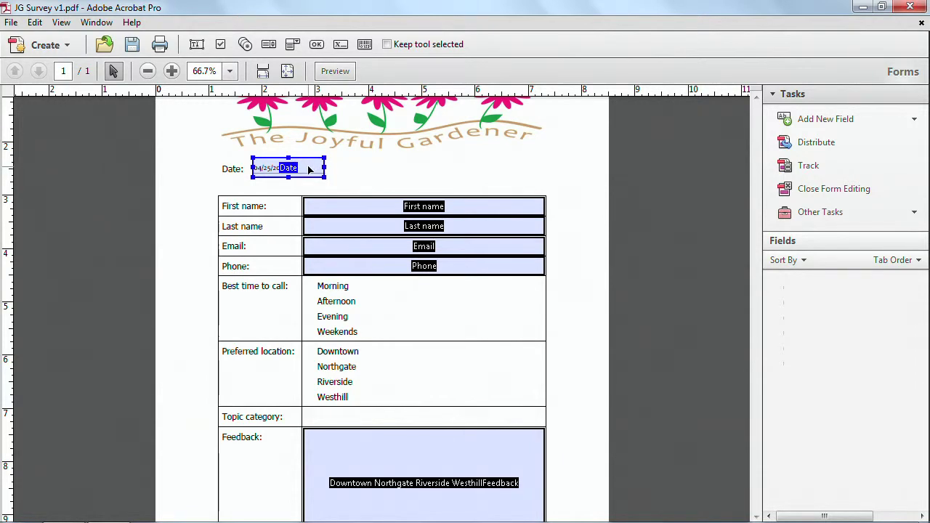
Set the Date field's font size to 14 and its text color to dark blue, closing its properties when done
{"action": "right_click", "coordinate": [309, 168]}
{"action": "left_click", "coordinate": [338, 175]}
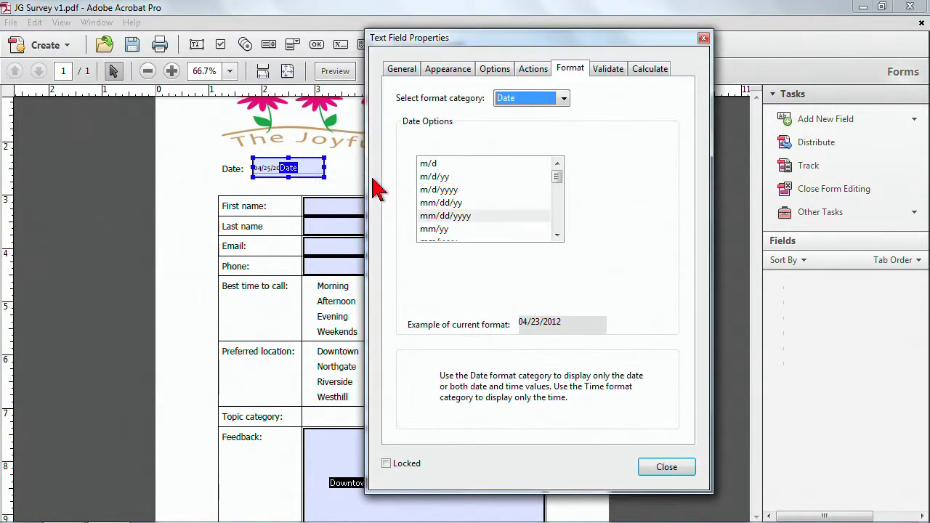
{"action": "left_click", "coordinate": [441, 73]}
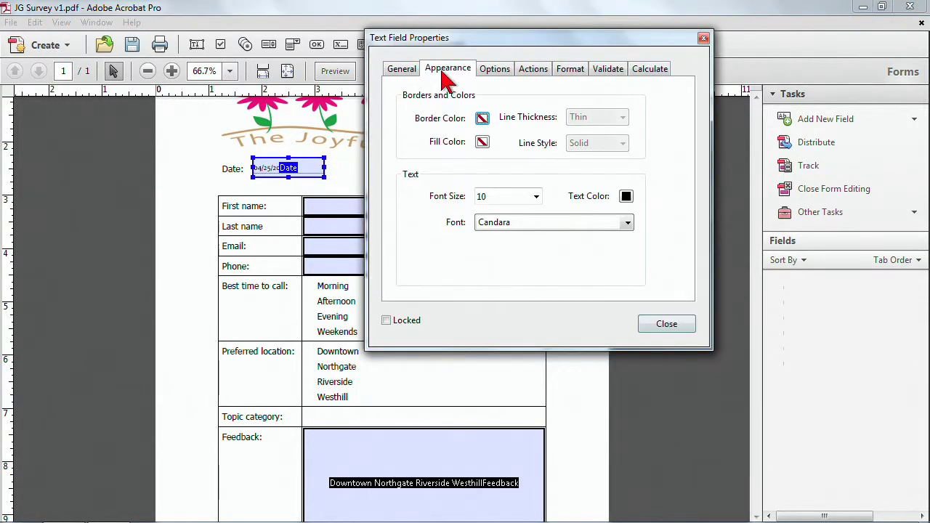
{"action": "left_click", "coordinate": [536, 196]}
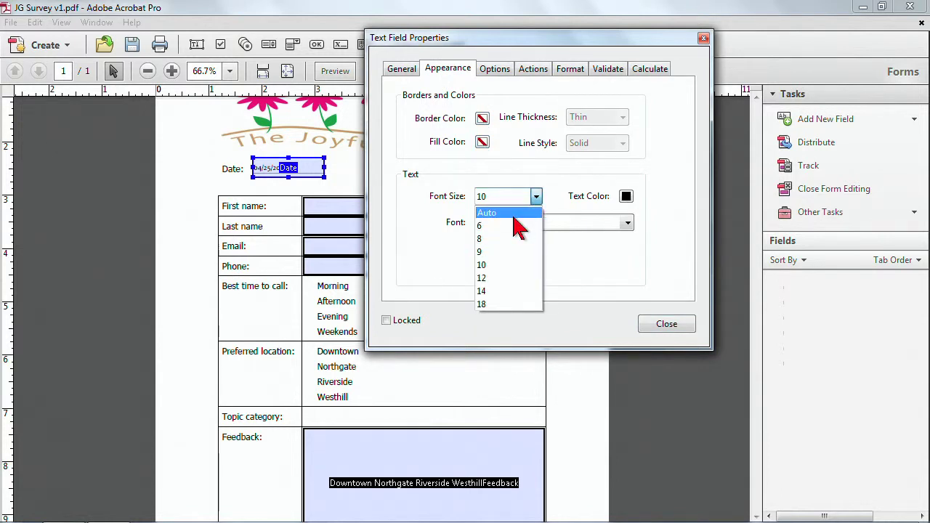
{"action": "left_click", "coordinate": [509, 290]}
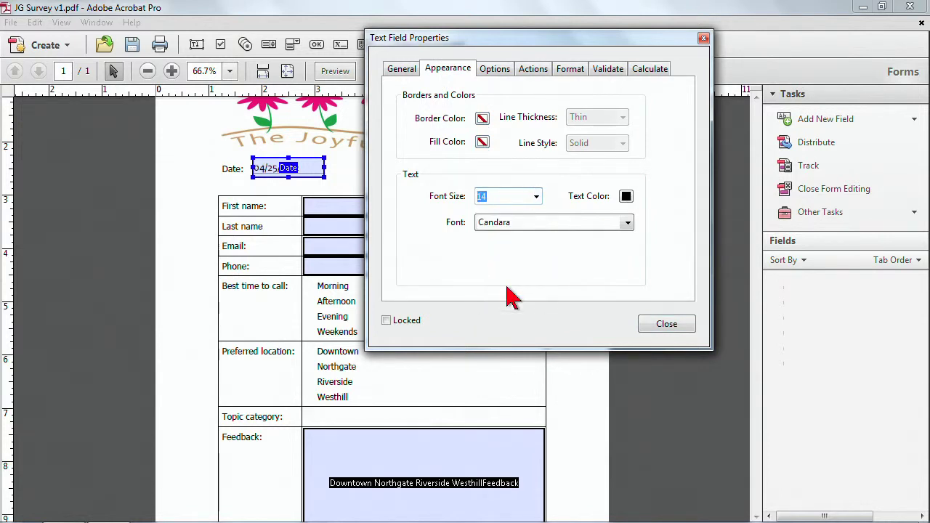
{"action": "left_click", "coordinate": [626, 196]}
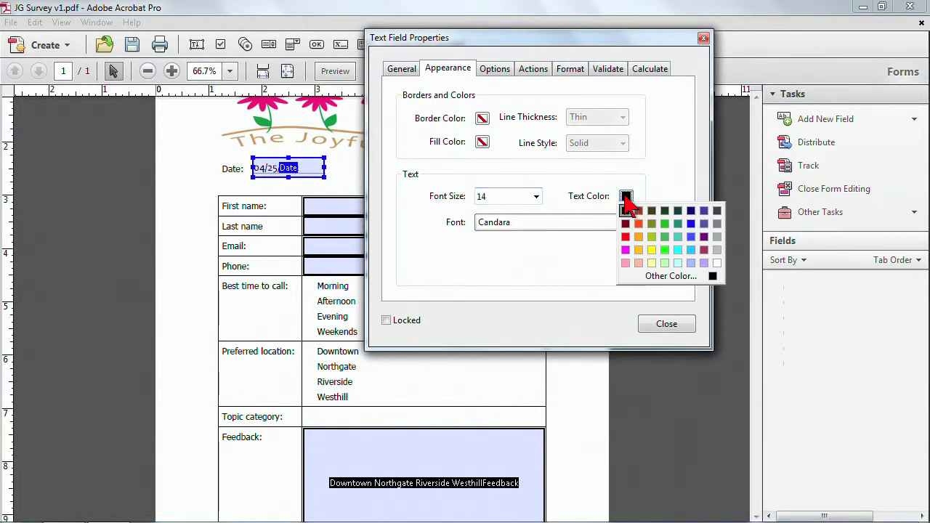
{"action": "left_click", "coordinate": [691, 211]}
{"action": "left_click", "coordinate": [675, 323]}
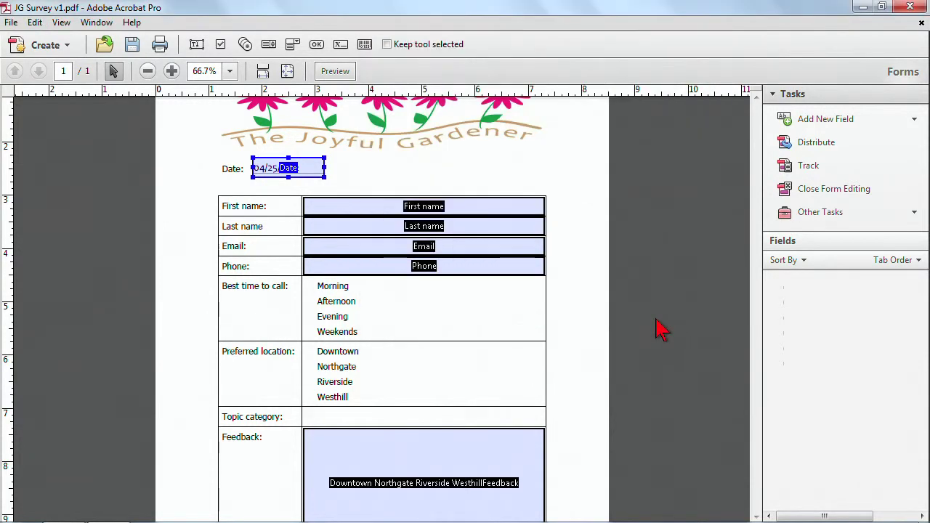
Preview the form with the existing fields' highlighting turned off, and turn the highlighting back on
{"action": "left_click", "coordinate": [341, 71]}
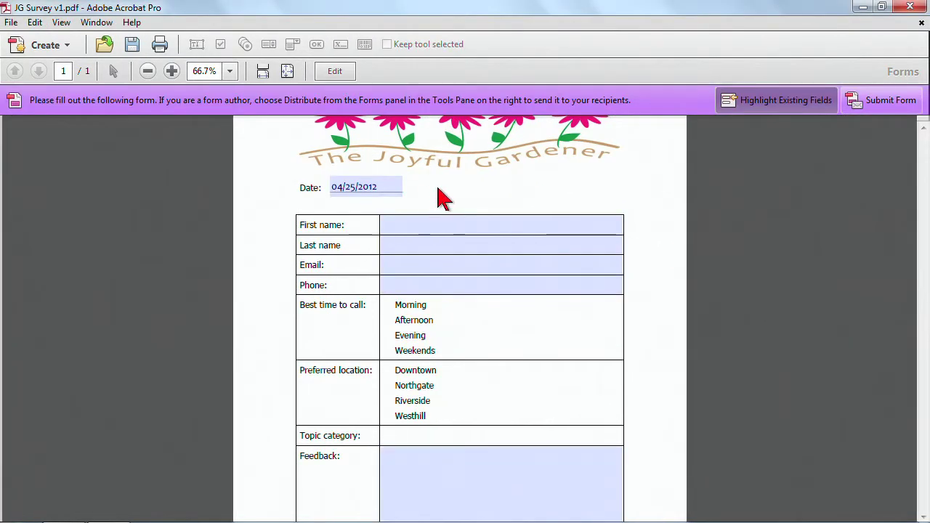
{"action": "left_click", "coordinate": [812, 102]}
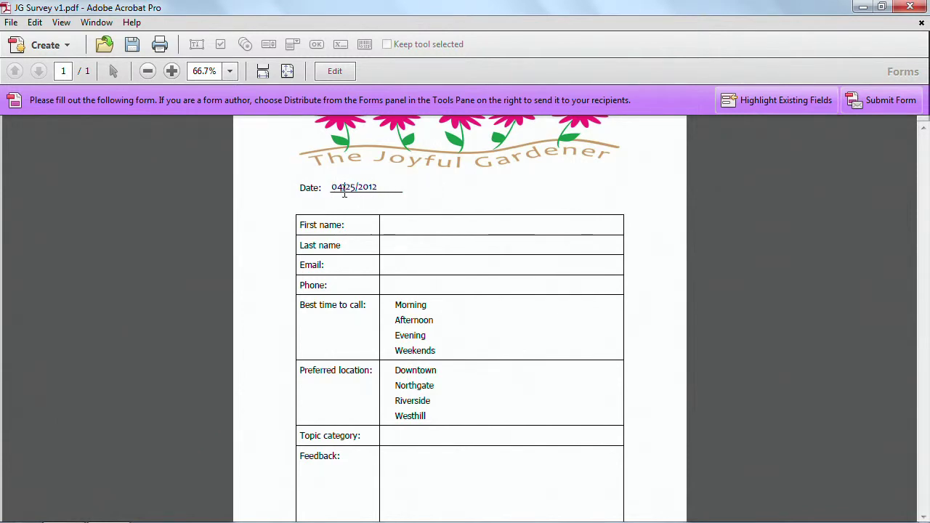
{"action": "scroll", "coordinate": [386, 191], "scroll_direction": "up", "scroll_amount": 2}
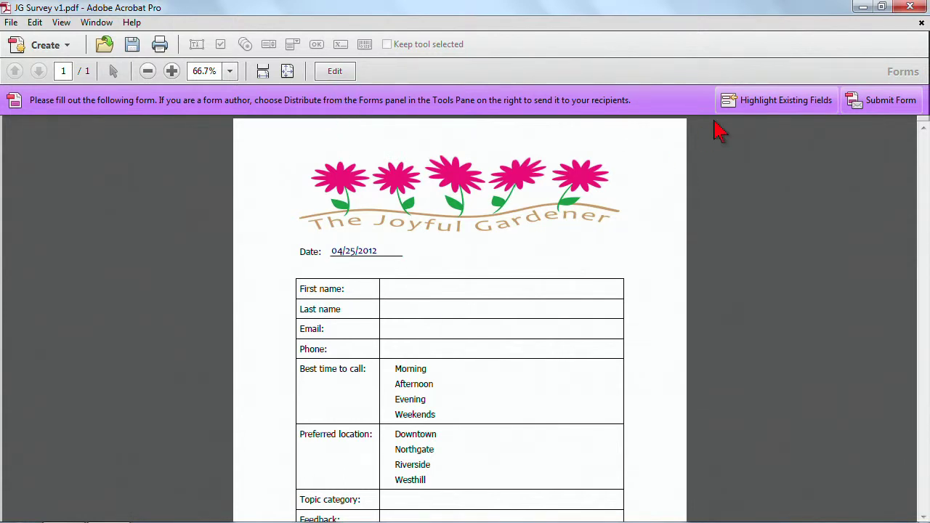
{"action": "left_click", "coordinate": [748, 109]}
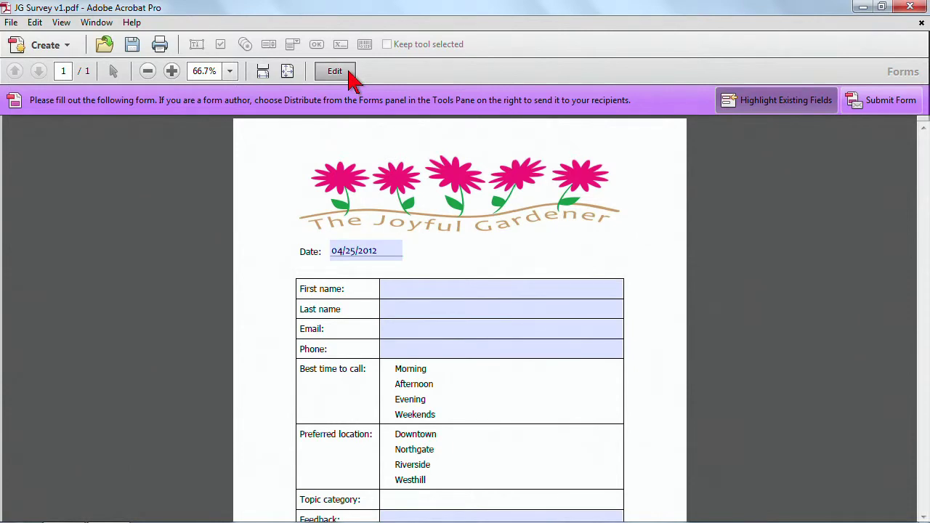
Return to form editing and rename the First name field as FirstName
{"action": "left_click", "coordinate": [342, 73]}
{"action": "scroll", "coordinate": [460, 240], "scroll_direction": "down", "scroll_amount": 1}
{"action": "left_click", "coordinate": [459, 240]}
{"action": "scroll", "coordinate": [465, 241], "scroll_direction": "down", "scroll_amount": 1}
{"action": "scroll", "coordinate": [459, 240], "scroll_direction": "up", "scroll_amount": 1}
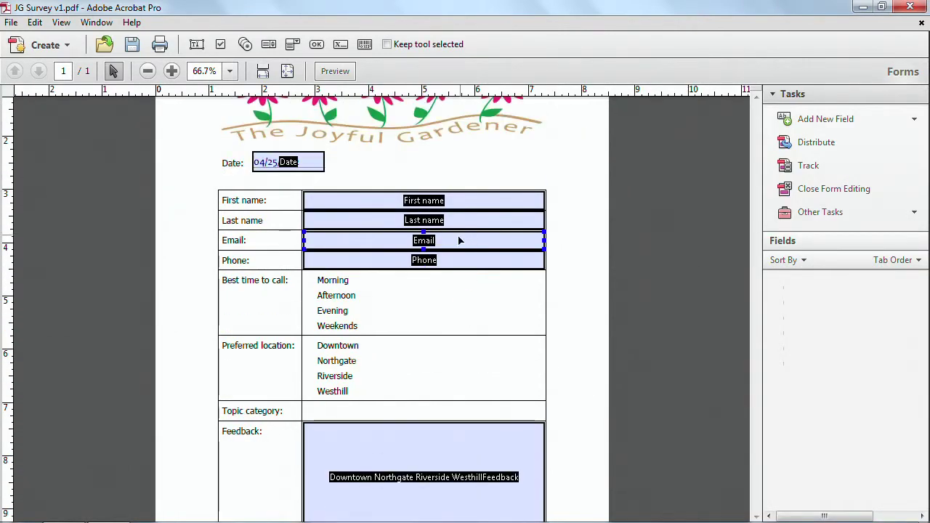
{"action": "left_click", "coordinate": [423, 201]}
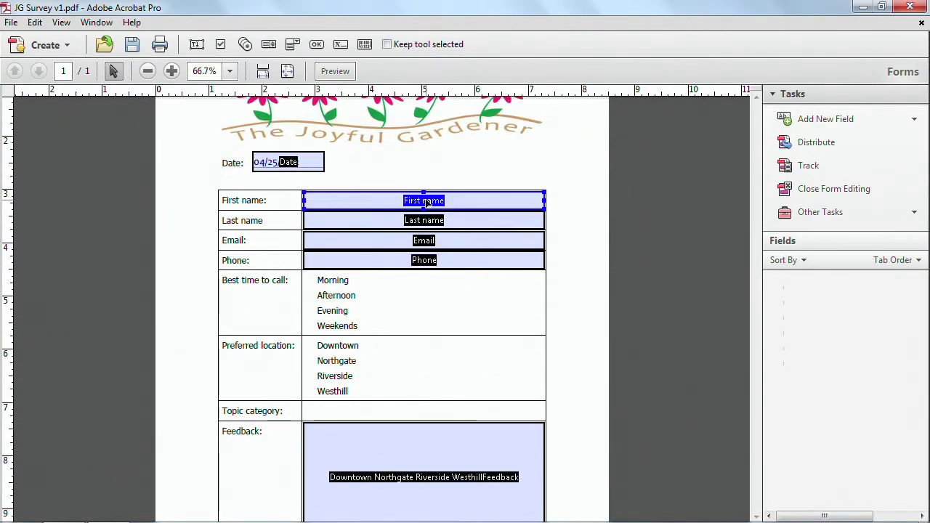
{"action": "double_click", "coordinate": [427, 203]}
{"action": "left_click", "coordinate": [586, 68]}
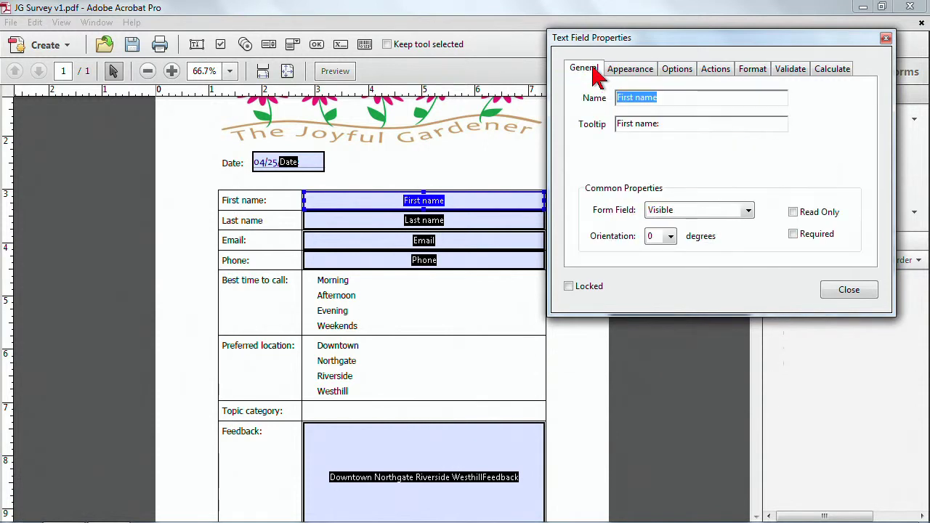
{"action": "left_click", "coordinate": [645, 98]}
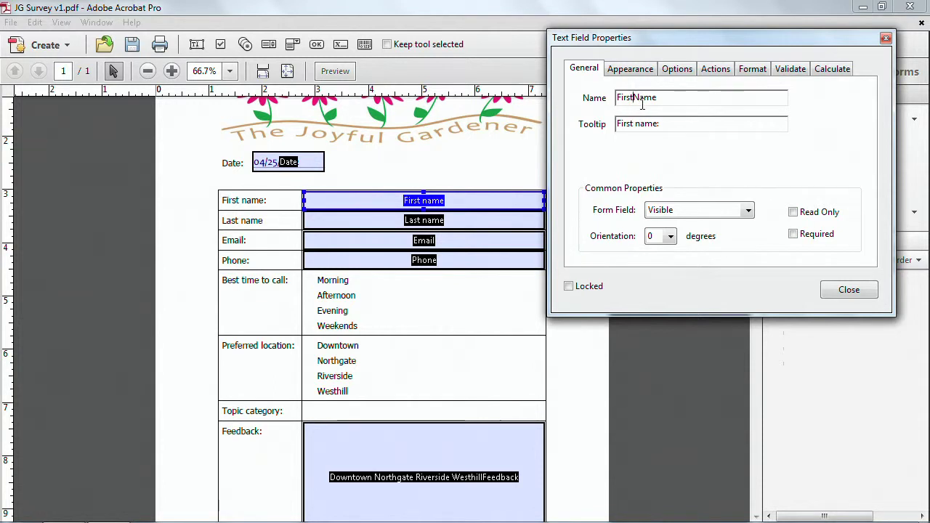
Set the FirstName field's text color to dark blue and check its alignment and text options
{"action": "left_click", "coordinate": [631, 69]}
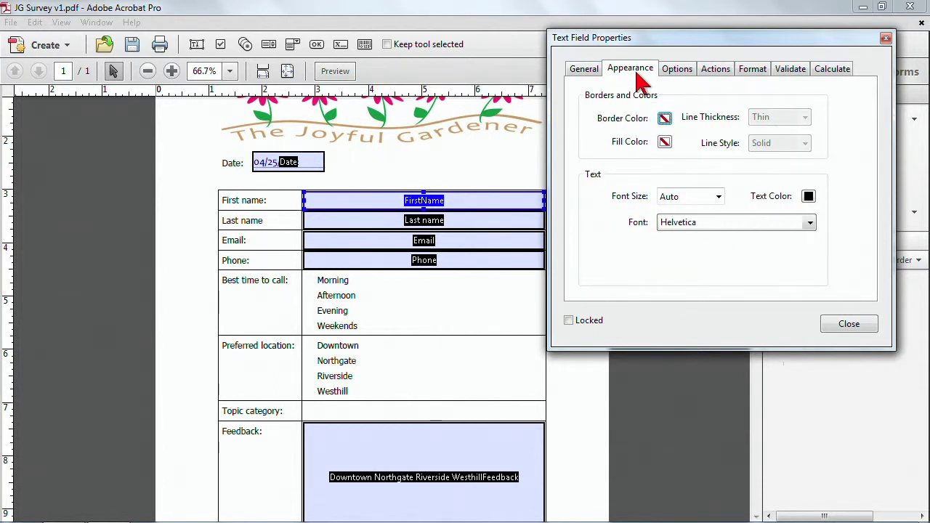
{"action": "left_click", "coordinate": [808, 197]}
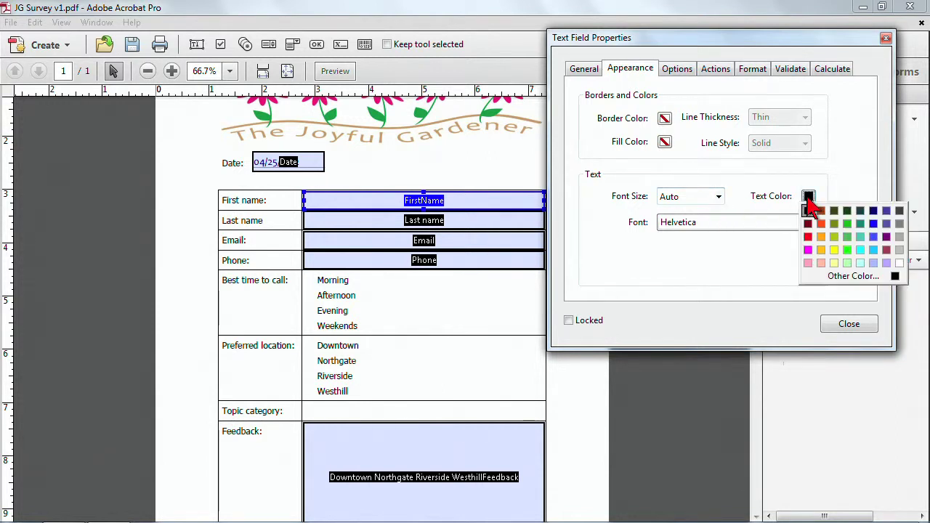
{"action": "left_click", "coordinate": [872, 211]}
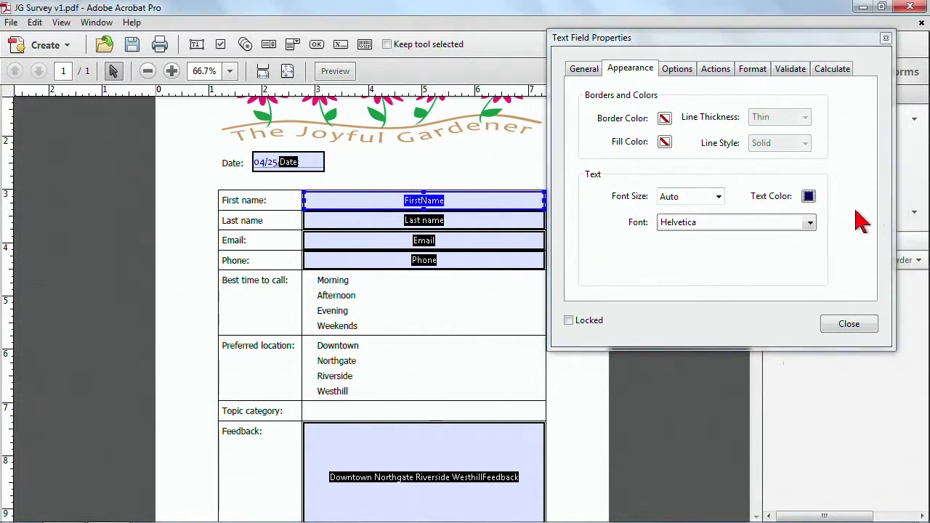
{"action": "left_click", "coordinate": [680, 73]}
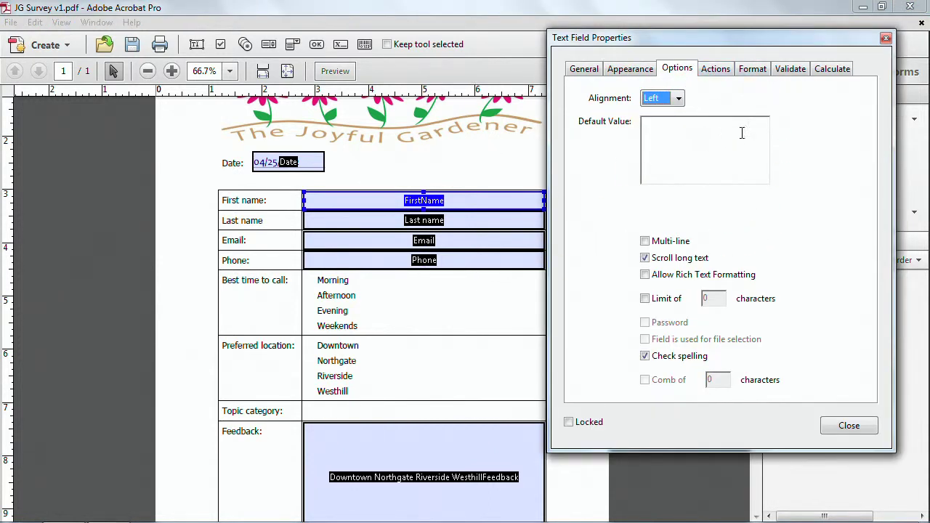
Rename the Last name field as LastName
{"action": "left_click", "coordinate": [435, 227], "text": "shift"}
{"action": "left_click", "coordinate": [434, 228]}
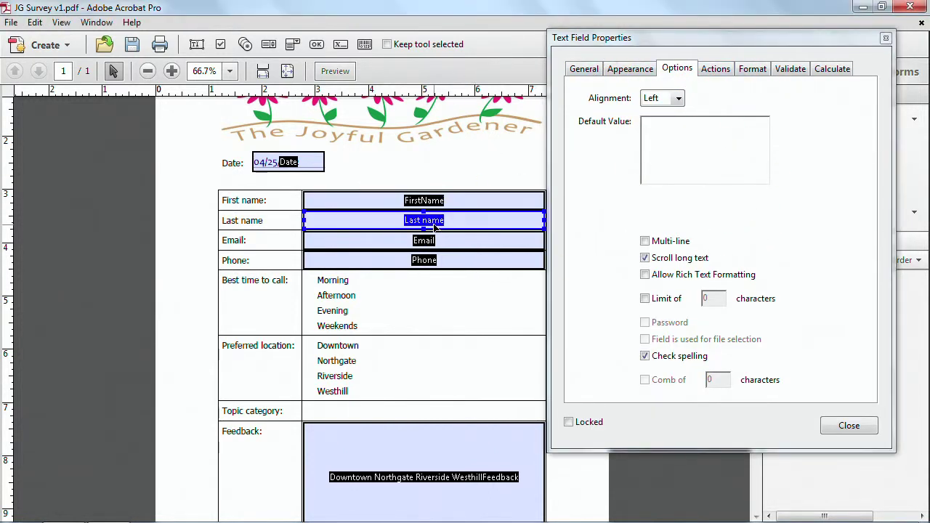
{"action": "left_click", "coordinate": [578, 72]}
{"action": "left_click", "coordinate": [636, 98]}
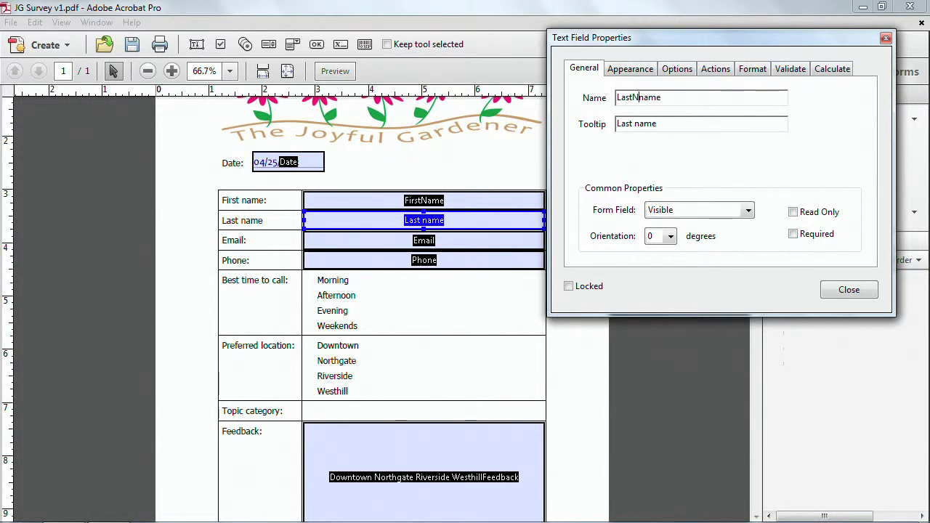
Apply the Special format Phone Number to the Phone field and close its properties
{"action": "left_click", "coordinate": [454, 246]}
{"action": "left_click", "coordinate": [452, 262]}
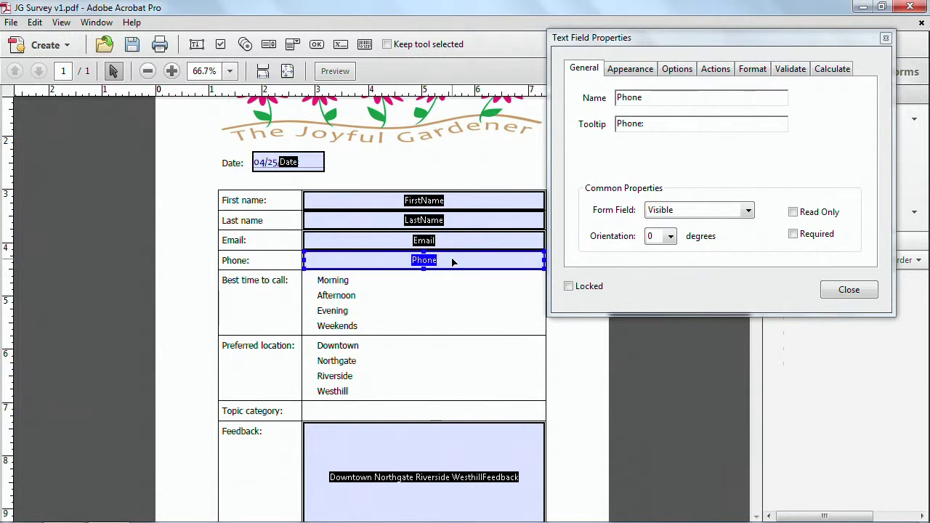
{"action": "left_click", "coordinate": [454, 247]}
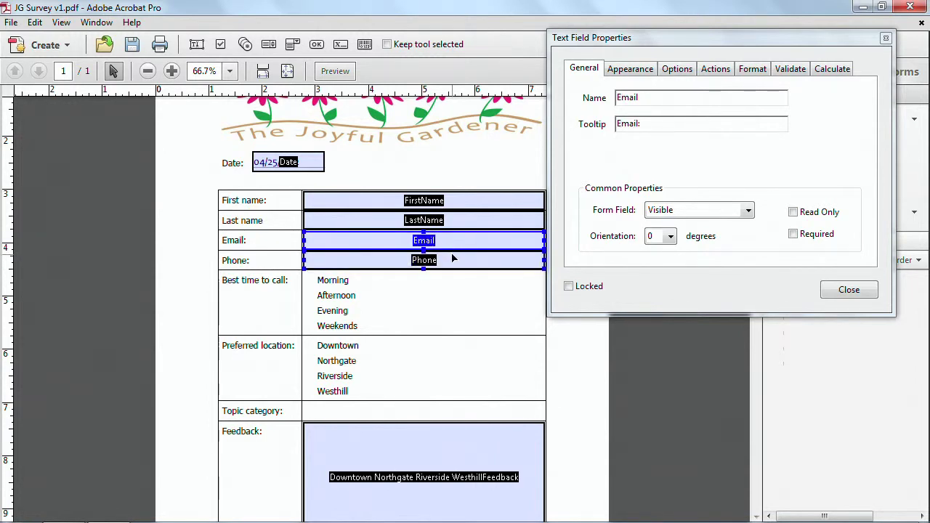
{"action": "left_click", "coordinate": [452, 260]}
{"action": "left_click", "coordinate": [752, 70]}
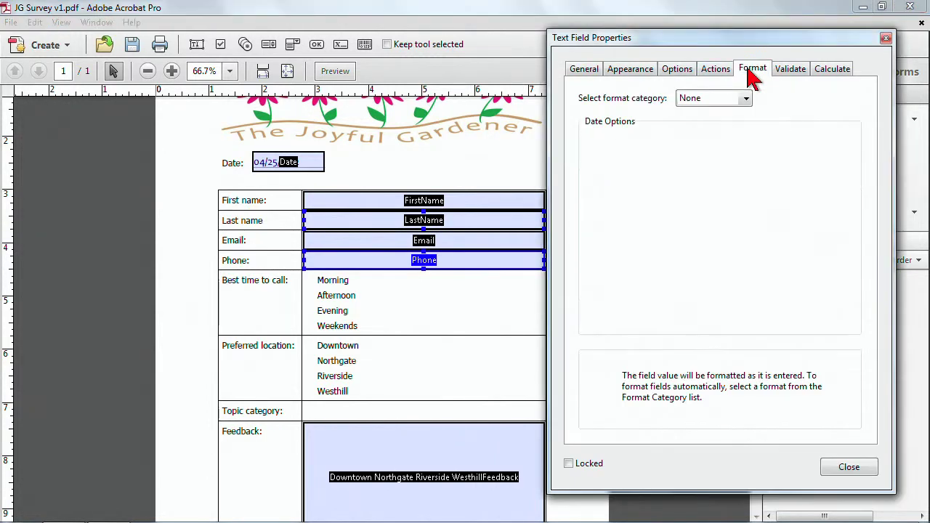
{"action": "left_click", "coordinate": [747, 99]}
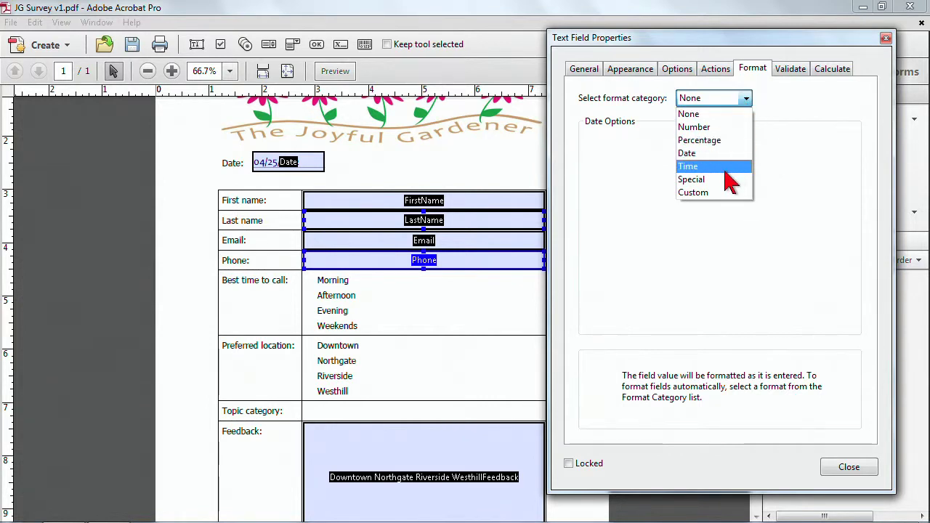
{"action": "left_click", "coordinate": [727, 175]}
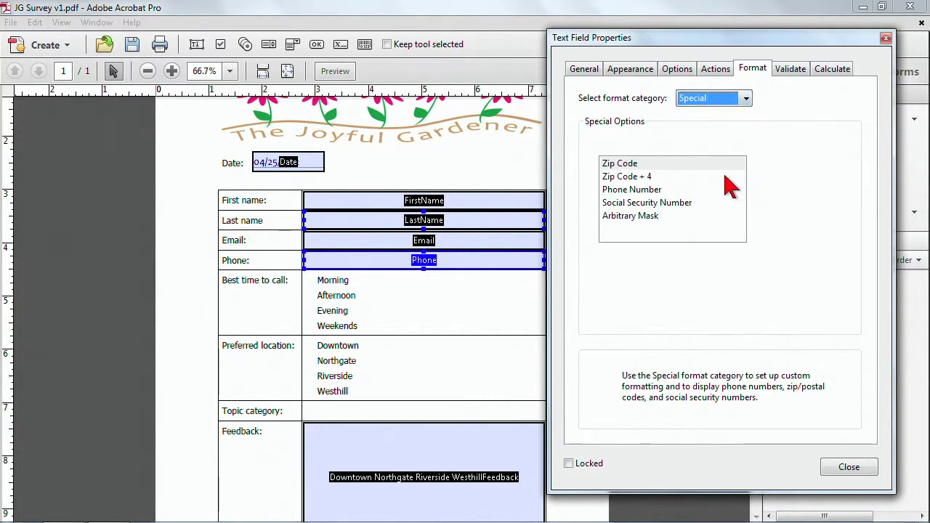
{"action": "left_click", "coordinate": [643, 191]}
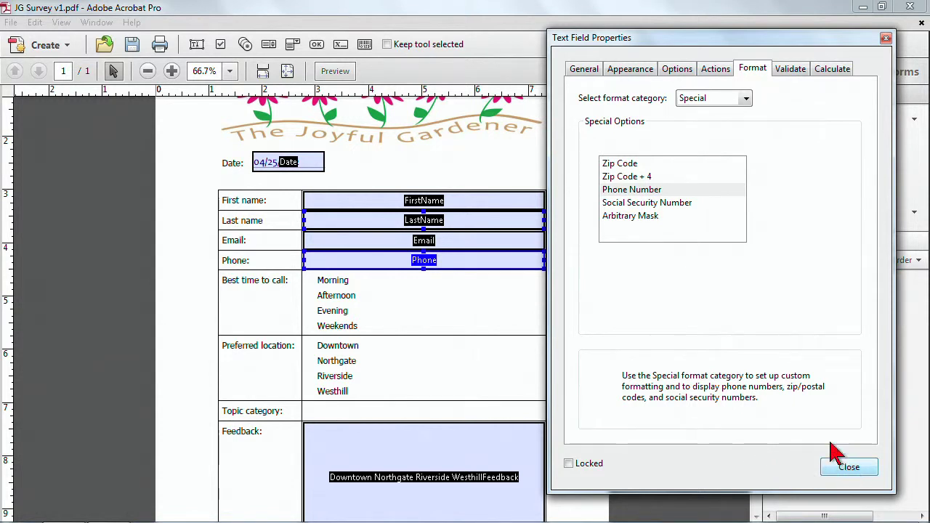
{"action": "left_click", "coordinate": [849, 467]}
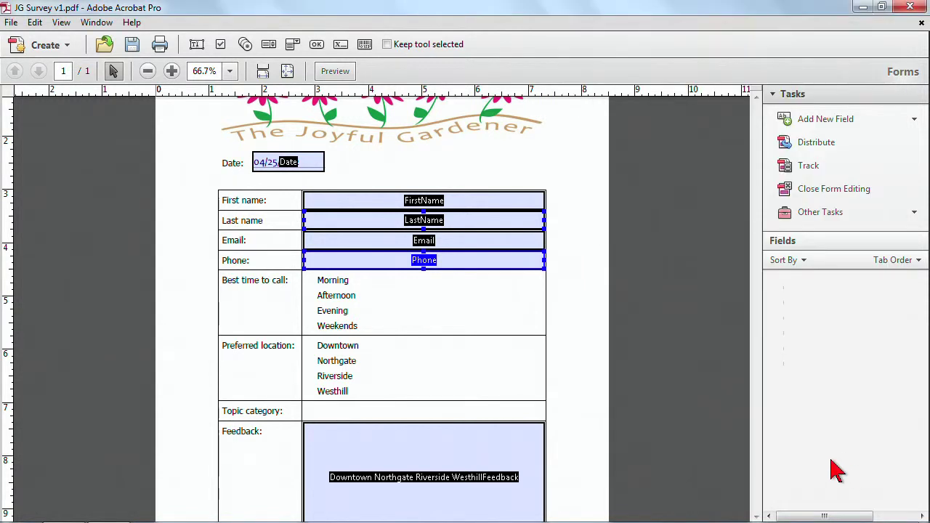
Change both the name and the tooltip of the large Feedback row field to Feedback
{"action": "scroll", "coordinate": [504, 339], "scroll_direction": "down", "scroll_amount": 2}
{"action": "double_click", "coordinate": [453, 377]}
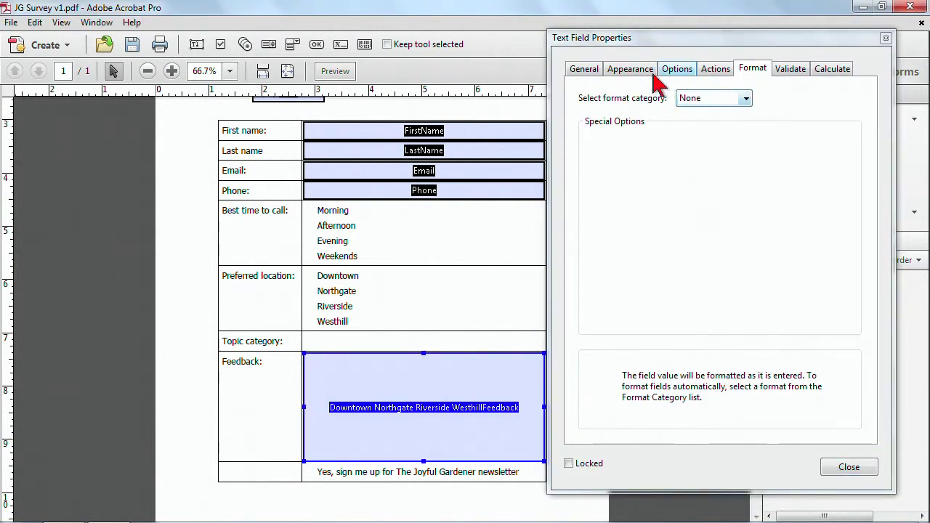
{"action": "left_click", "coordinate": [595, 70]}
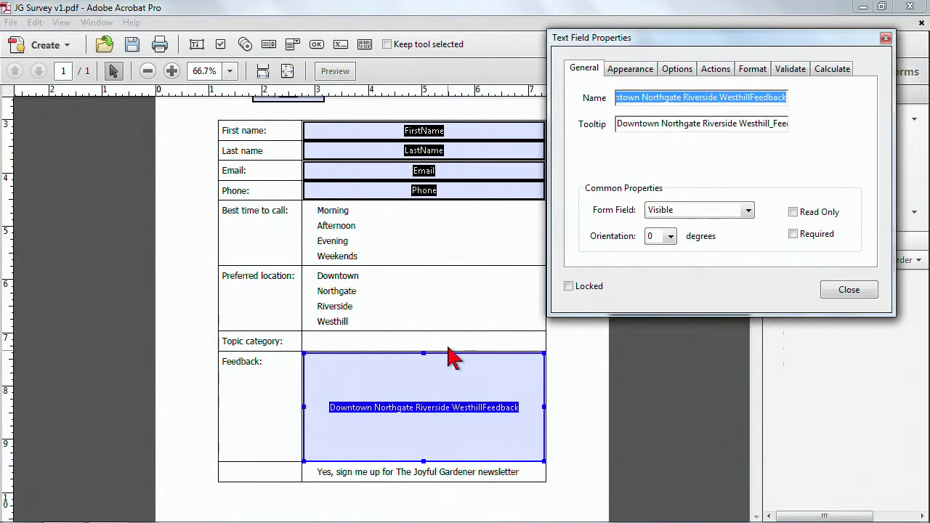
{"action": "type", "text": "Fe"}
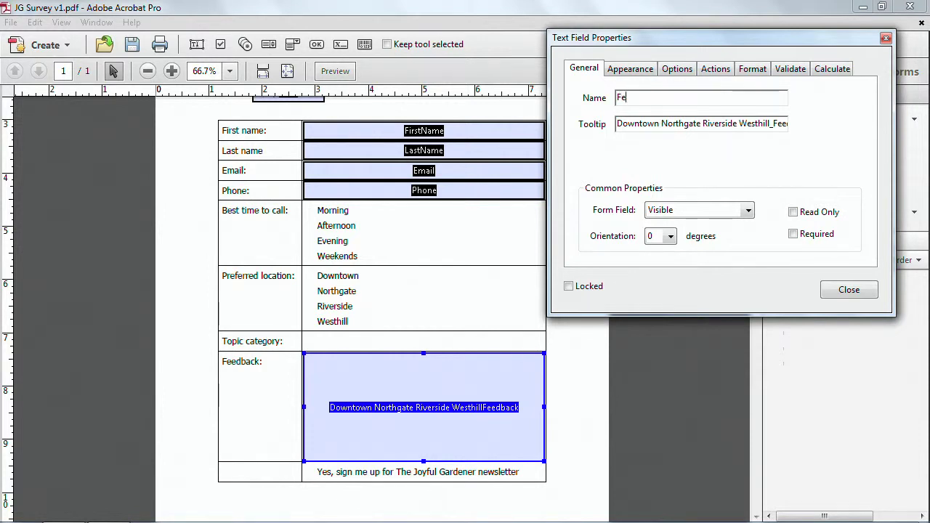
{"action": "type", "text": "edback"}
{"action": "key", "text": "Tab"}
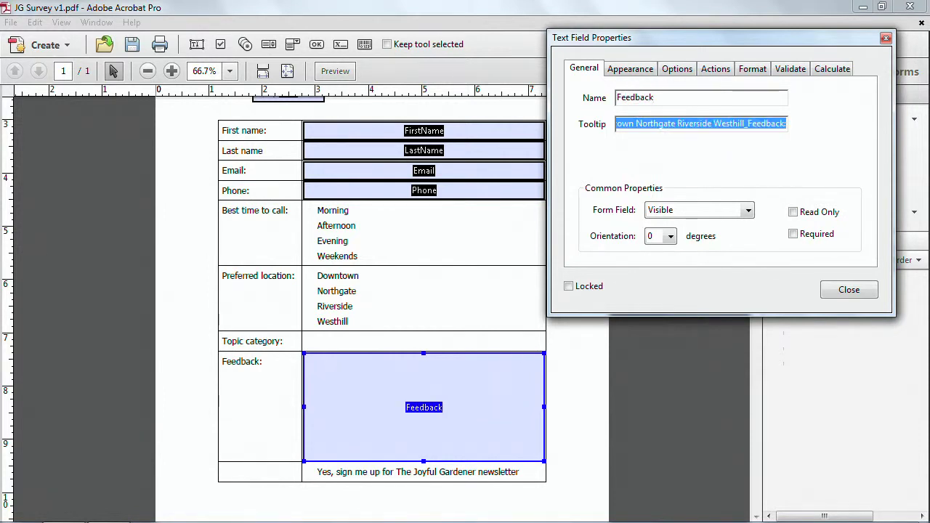
{"action": "type", "text": "Feed"}
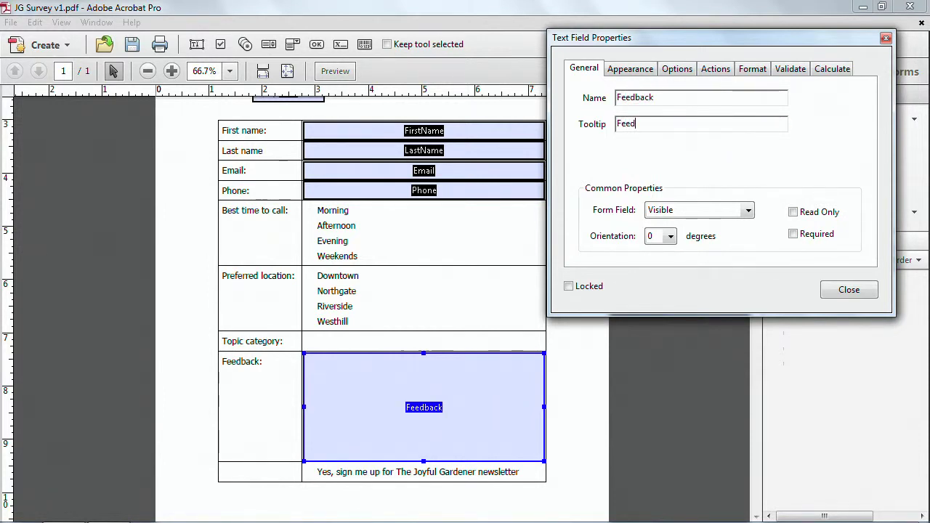
{"action": "type", "text": "back"}
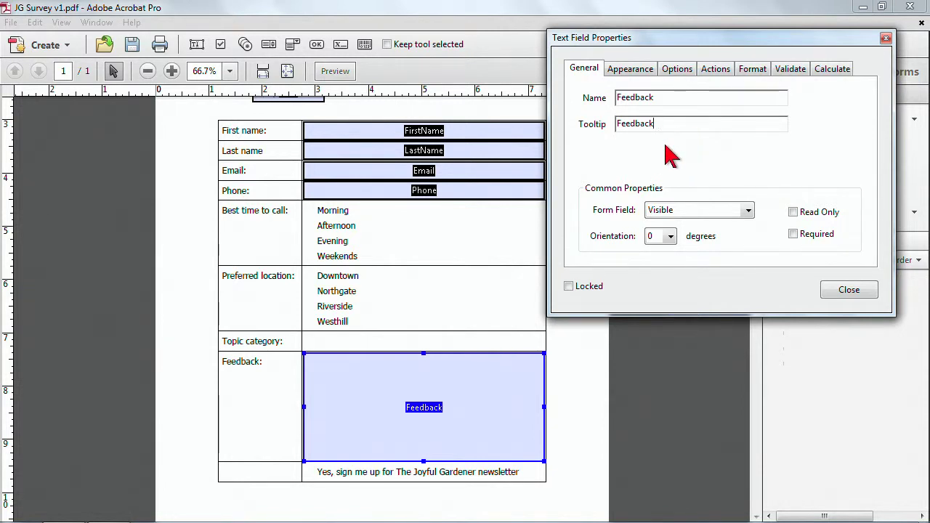
Compare the Feedback field's multi-line and other text options with those of the FirstName field
{"action": "left_click", "coordinate": [644, 76]}
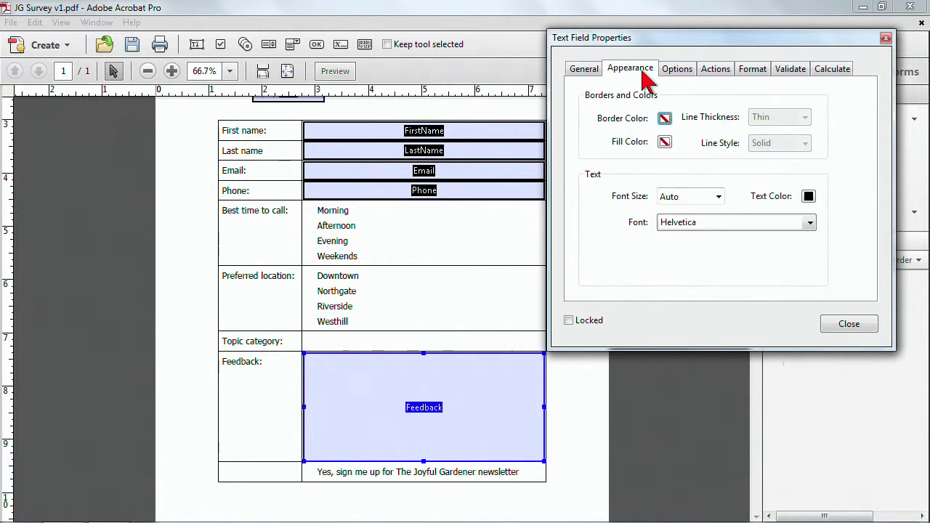
{"action": "left_click", "coordinate": [678, 73]}
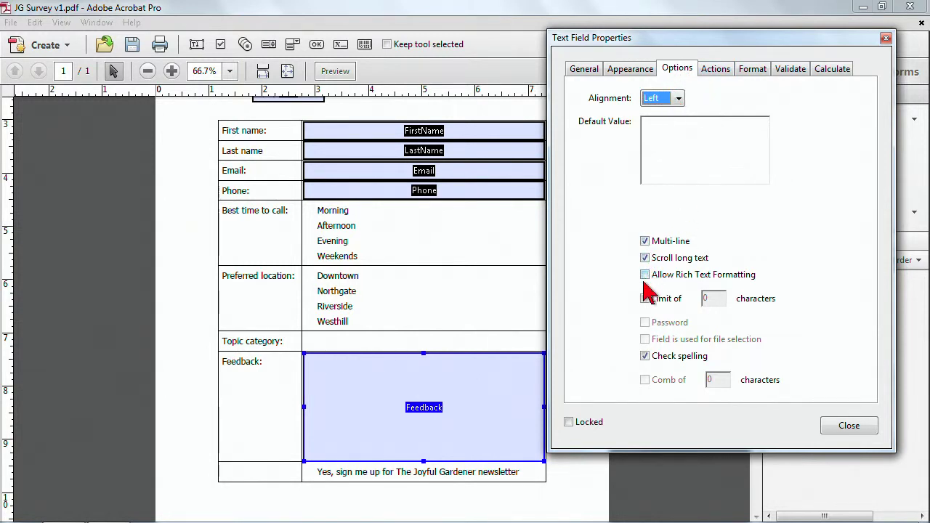
{"action": "left_click", "coordinate": [476, 138]}
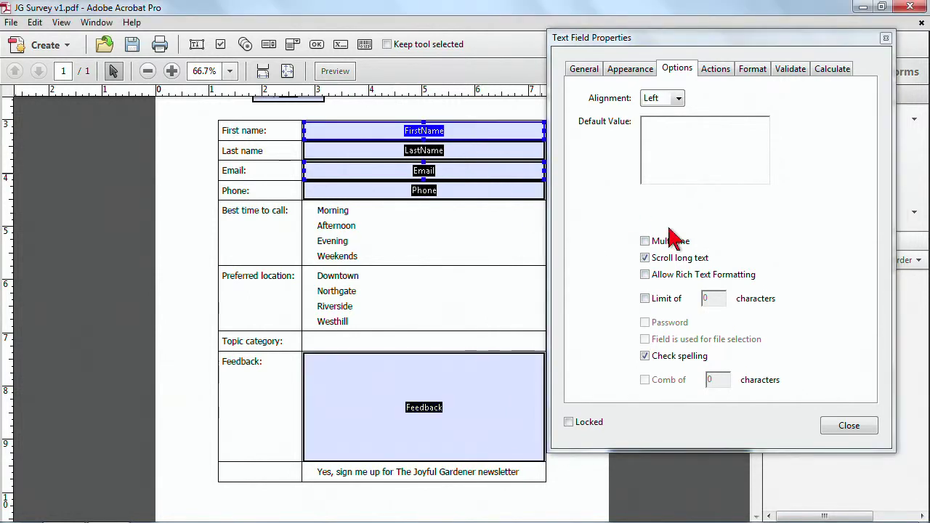
{"action": "left_click", "coordinate": [644, 241]}
{"action": "left_click", "coordinate": [503, 381]}
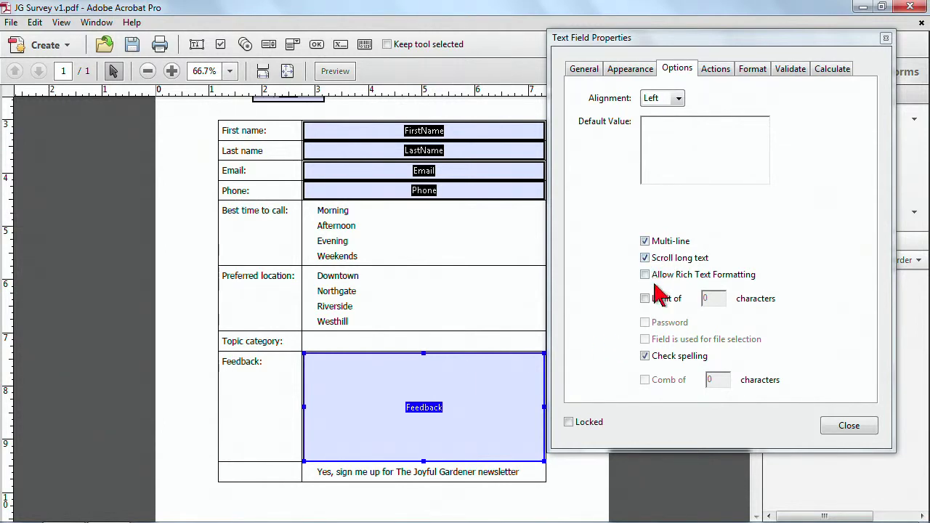
Keep the Feedback field's alignment at Left, check its remaining settings including the format category, and close its properties
{"action": "left_click", "coordinate": [678, 101]}
{"action": "left_click", "coordinate": [662, 114]}
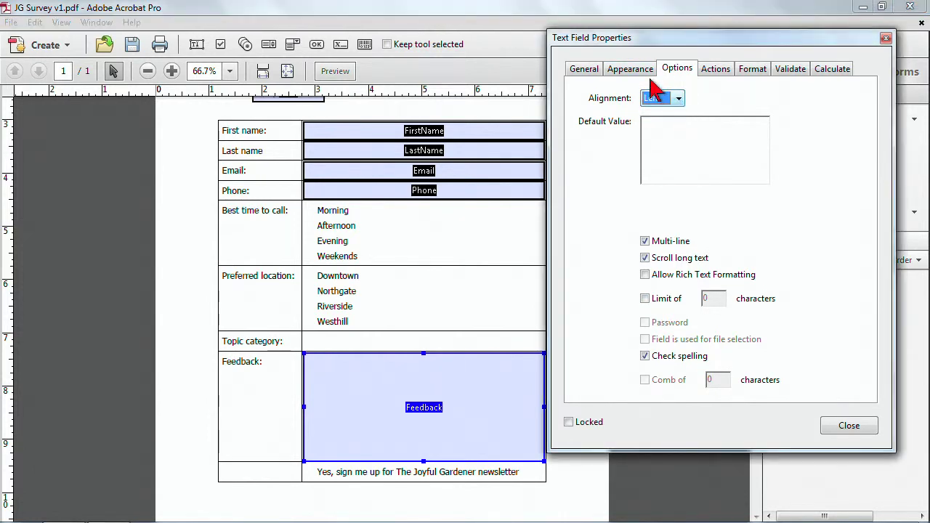
{"action": "left_click", "coordinate": [631, 70]}
{"action": "left_click", "coordinate": [585, 69]}
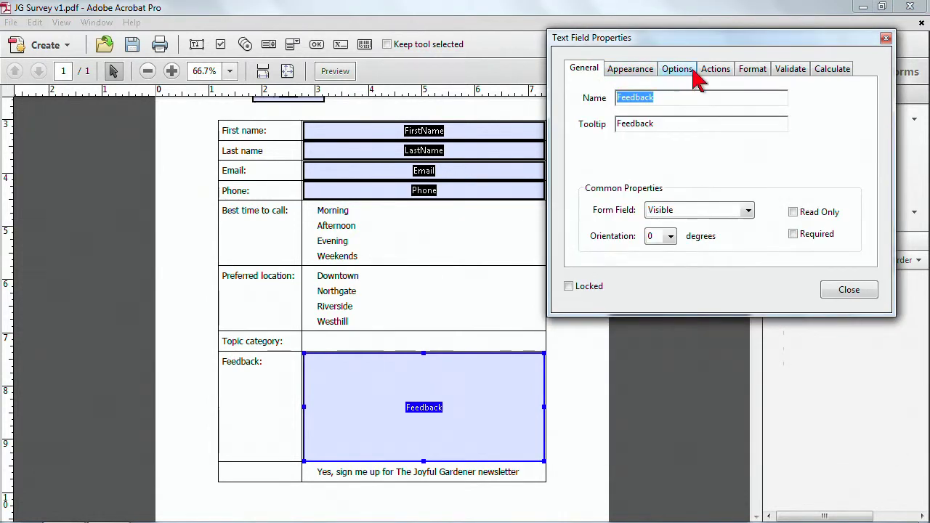
{"action": "left_click", "coordinate": [715, 70]}
{"action": "left_click", "coordinate": [743, 73]}
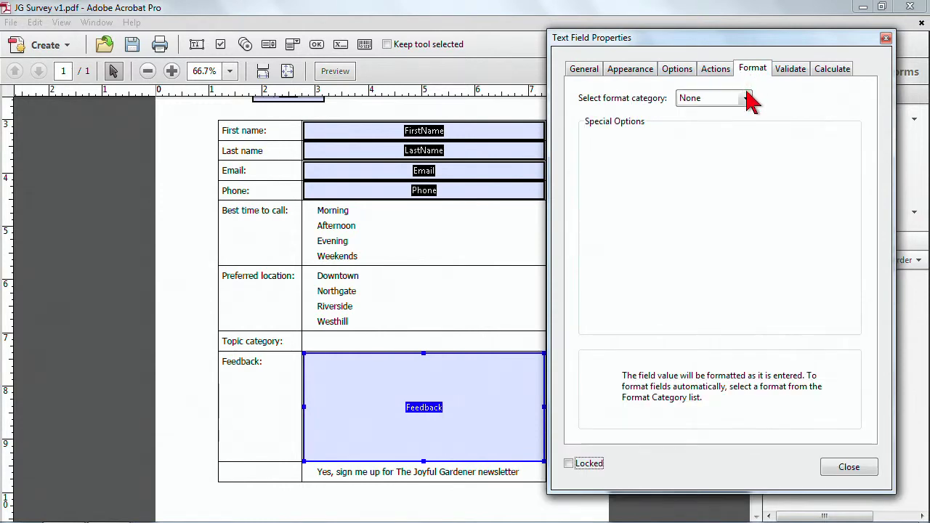
{"action": "left_click", "coordinate": [847, 469]}
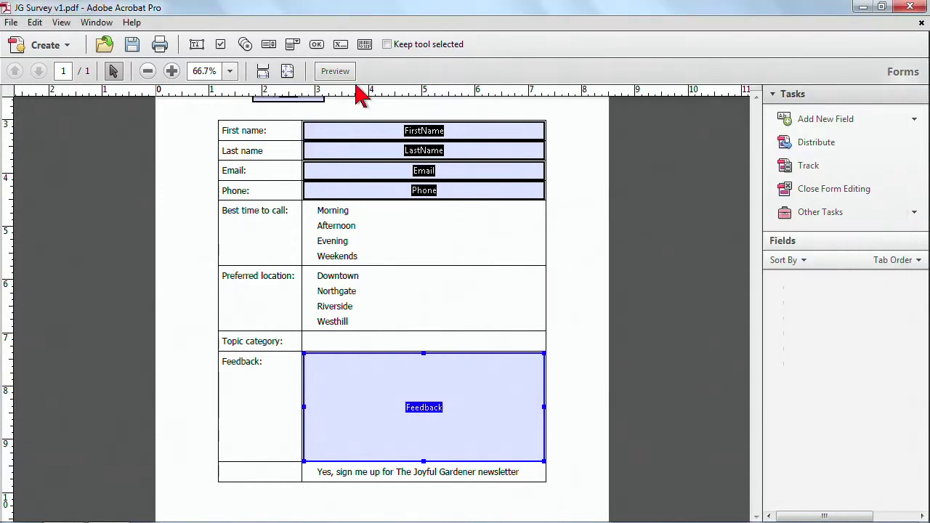
Preview the form and enter the sample text sdfsdf in both the First name and Last name fields
{"action": "left_click", "coordinate": [335, 70]}
{"action": "left_click", "coordinate": [423, 147]}
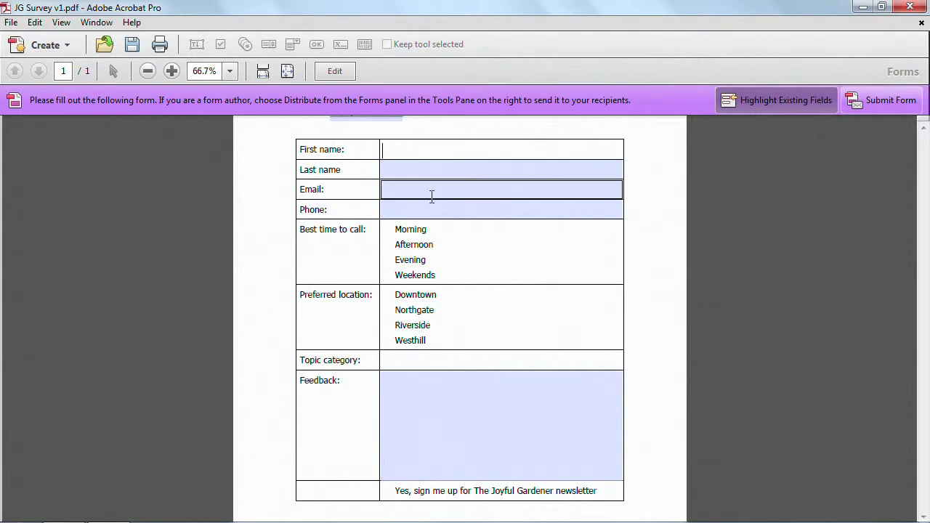
{"action": "type", "text": "sdfsdf"}
{"action": "left_click", "coordinate": [421, 173]}
{"action": "type", "text": "sdfsdf"}
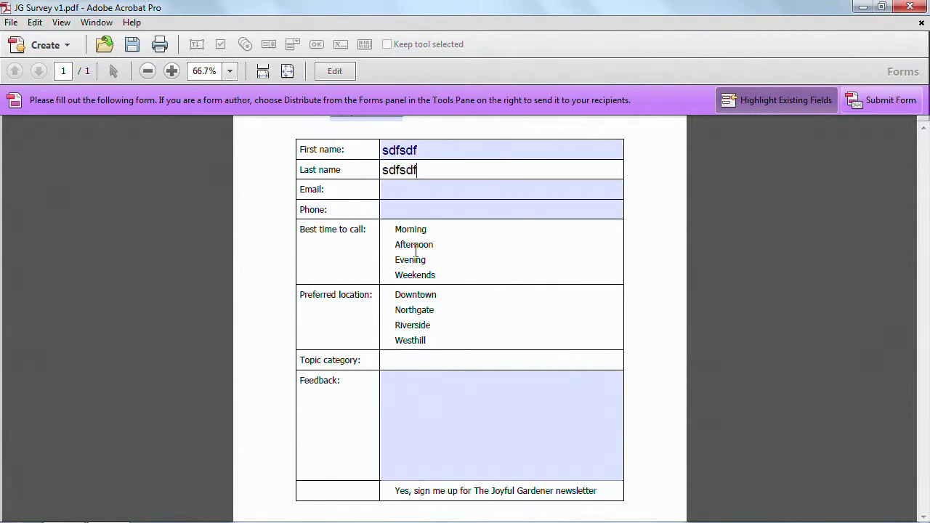
Fill the Feedback field with sample text that wraps onto a second line, and return to form editing
{"action": "left_click", "coordinate": [427, 395]}
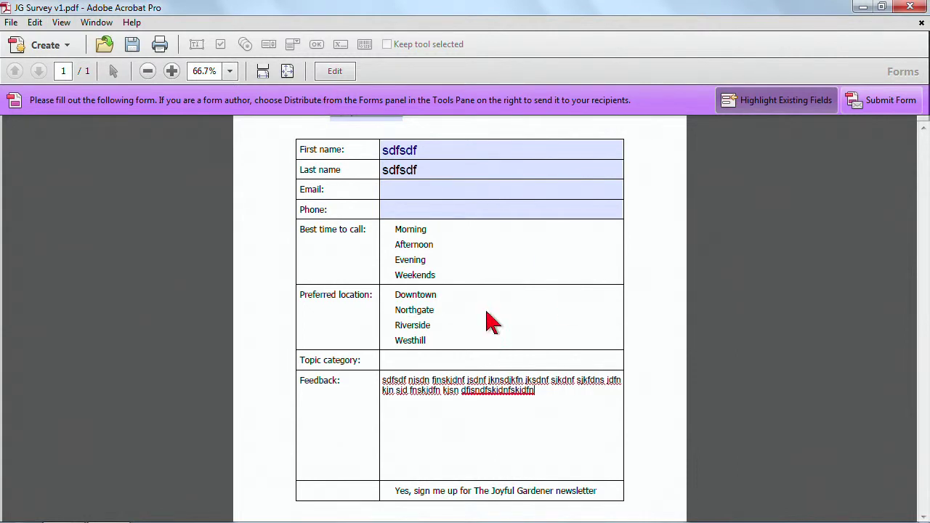
{"action": "left_click_drag", "start_coordinate": [535, 392], "coordinate": [369, 380]}
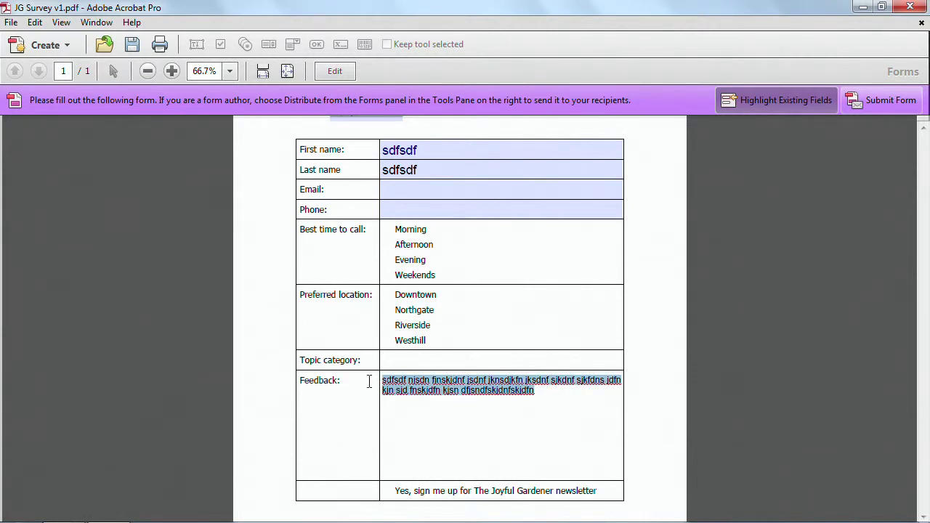
{"action": "left_click", "coordinate": [334, 70]}
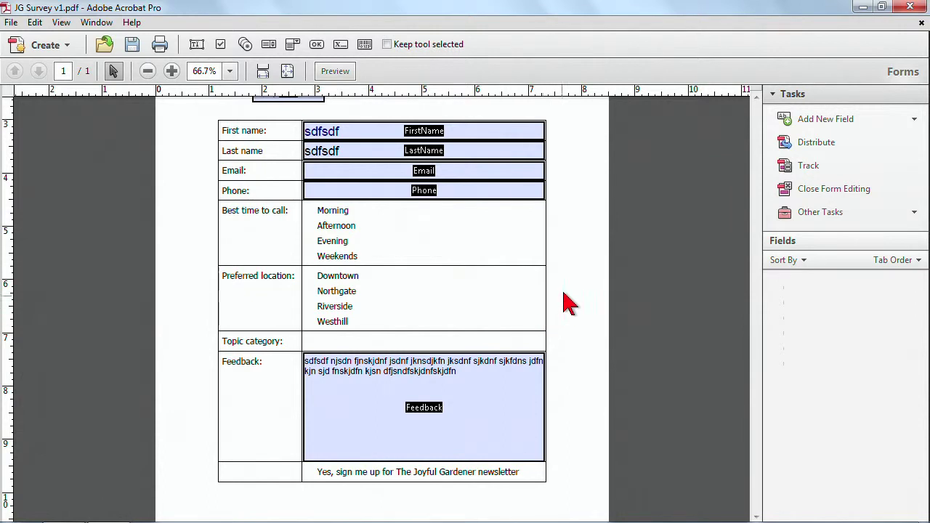
Collapse the Tasks section above the Fields list
{"action": "scroll", "coordinate": [572, 188], "scroll_direction": "up", "scroll_amount": 2}
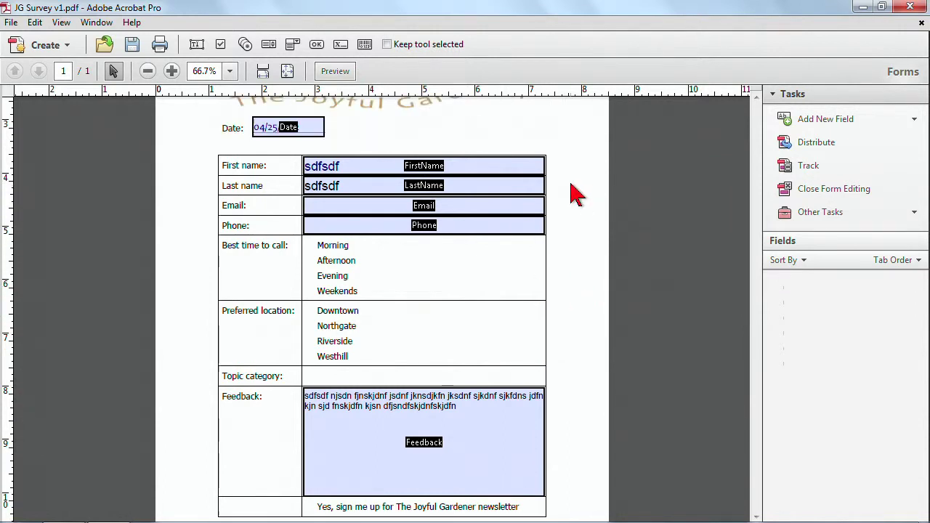
{"action": "scroll", "coordinate": [572, 187], "scroll_direction": "down", "scroll_amount": 2}
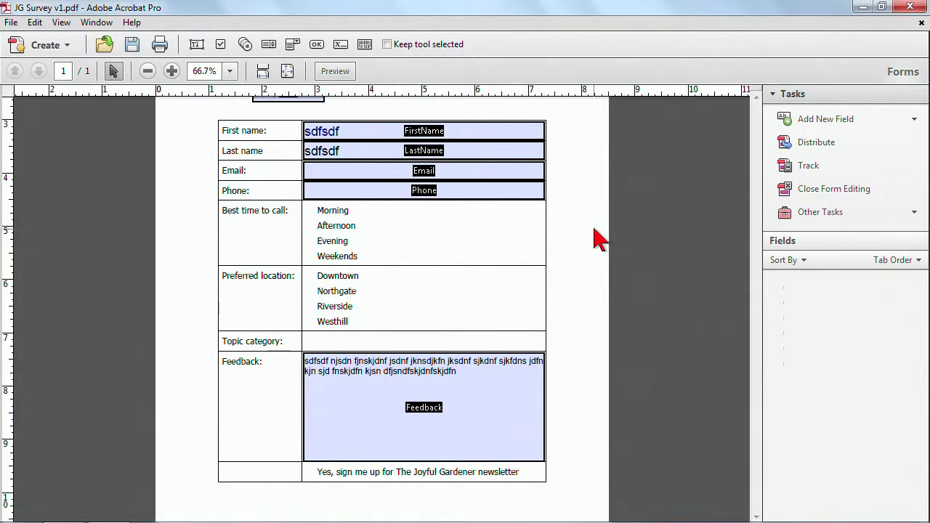
{"action": "scroll", "coordinate": [594, 239], "scroll_direction": "up", "scroll_amount": 1}
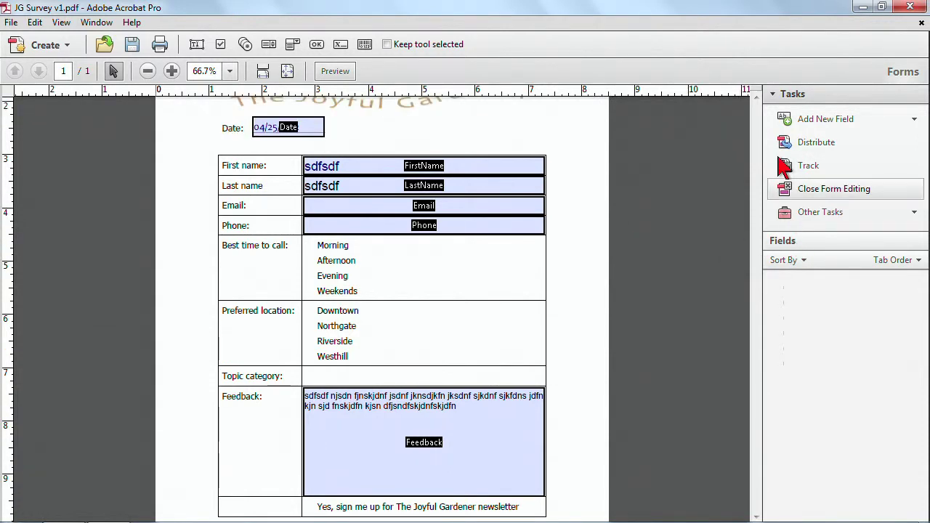
{"action": "left_click", "coordinate": [774, 97]}
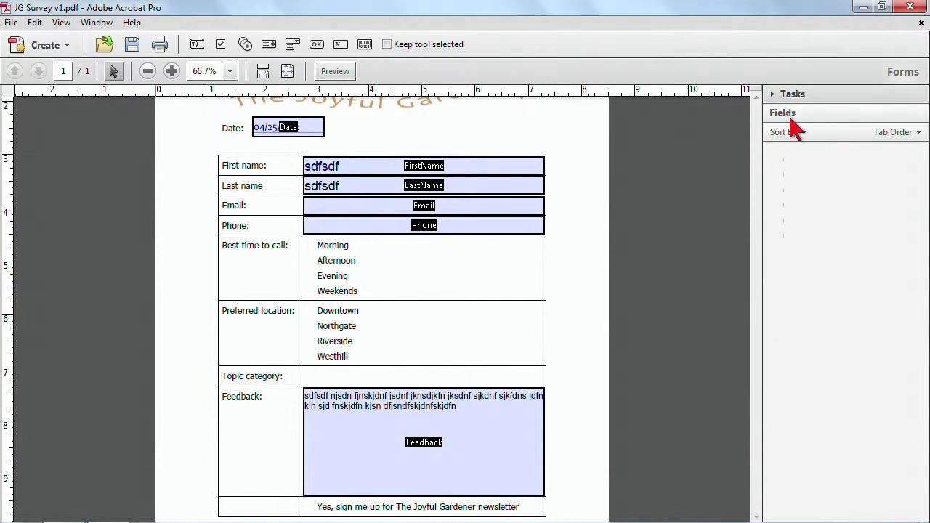
Add a radio button beside Morning in the Best time to call row and name its choice Morning
{"action": "right_click", "coordinate": [529, 266]}
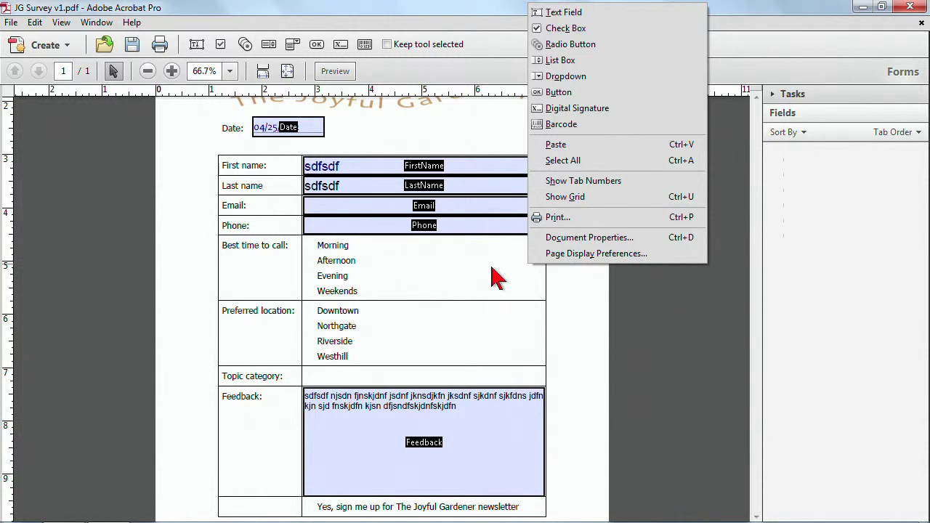
{"action": "left_click", "coordinate": [496, 275]}
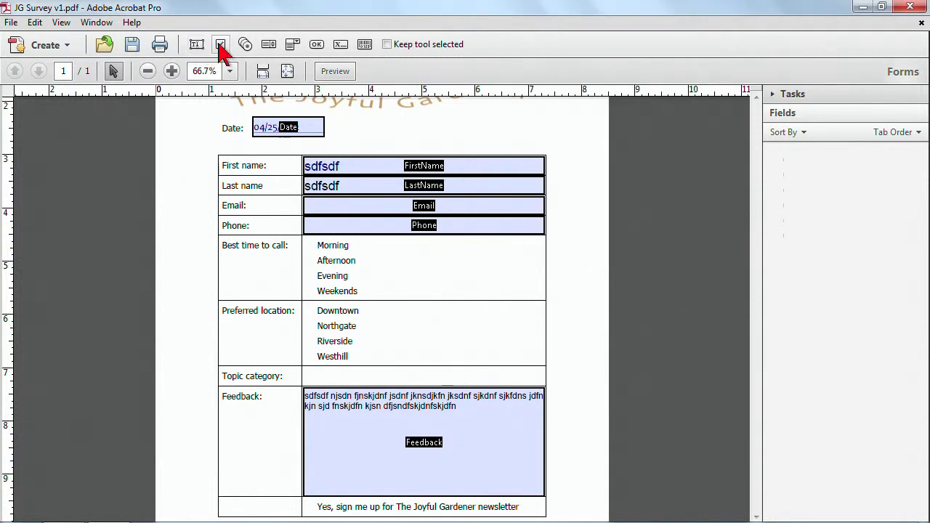
{"action": "right_click", "coordinate": [478, 266]}
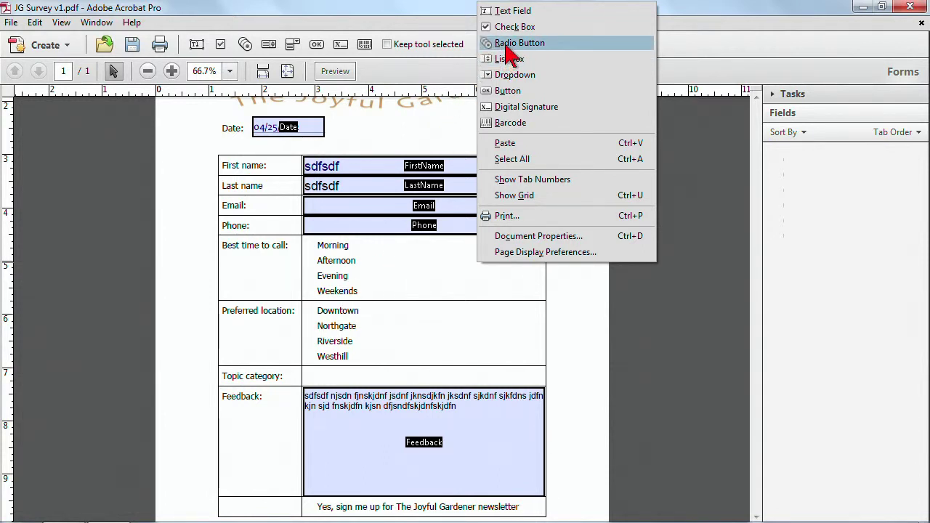
{"action": "left_click", "coordinate": [511, 45]}
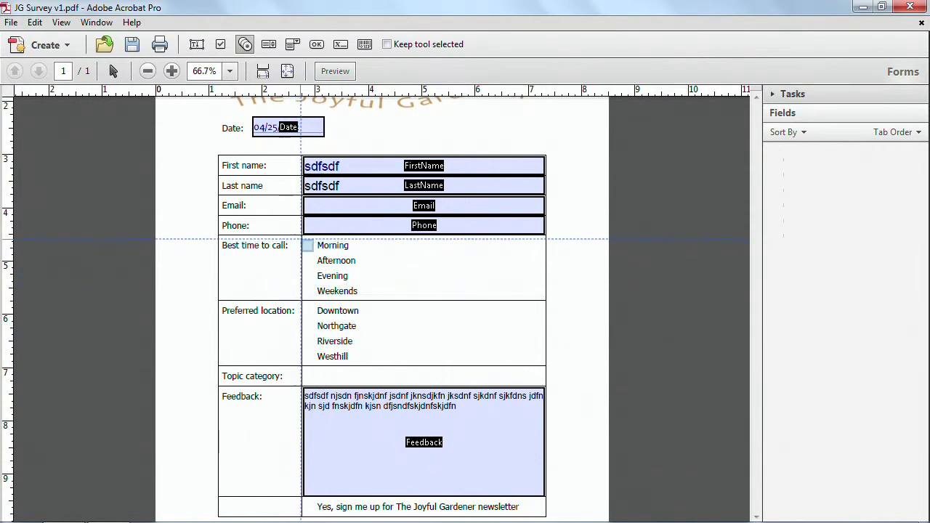
{"action": "left_click", "coordinate": [303, 240]}
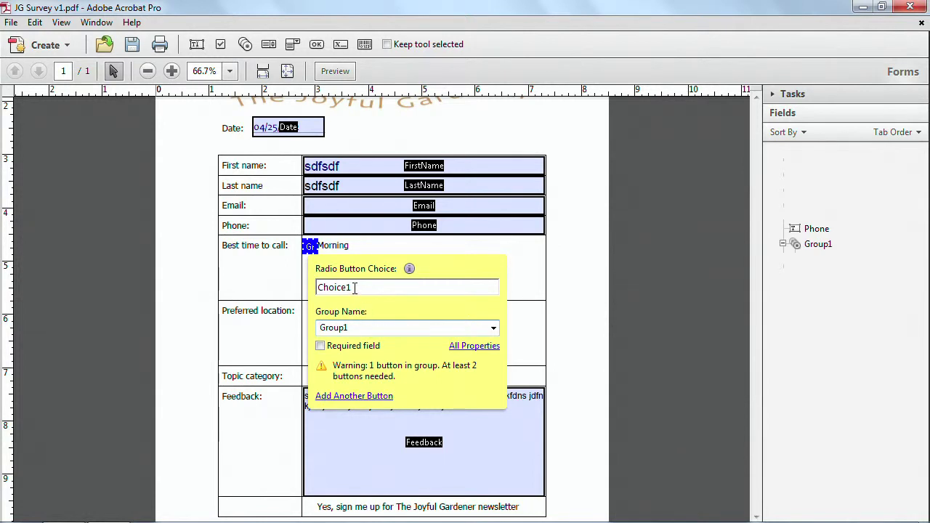
{"action": "left_click_drag", "start_coordinate": [339, 287], "coordinate": [311, 287]}
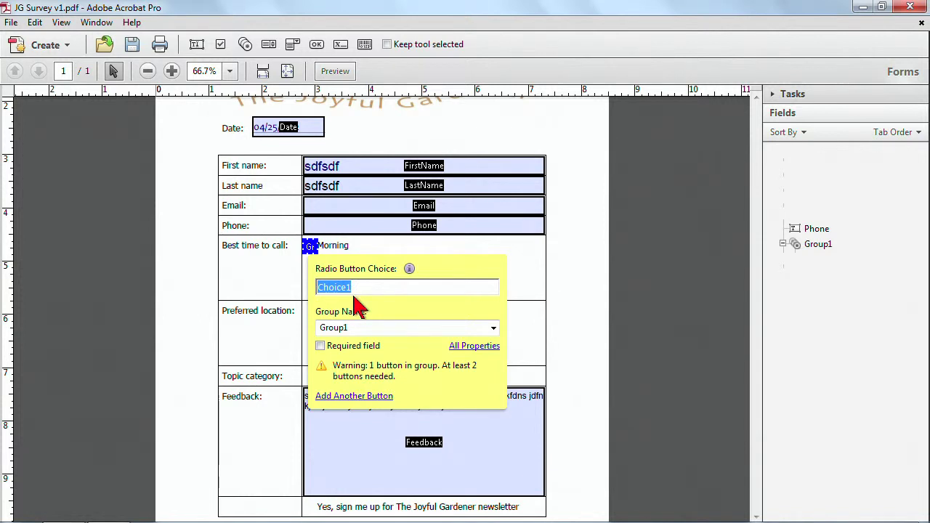
{"action": "type", "text": "Morning"}
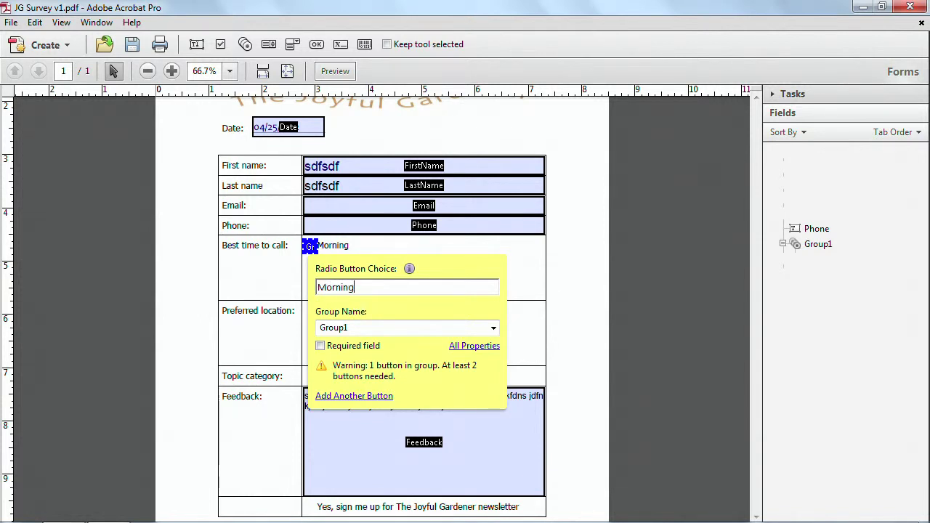
Set the Morning radio button's group name to CallTime
{"action": "left_click", "coordinate": [320, 328]}
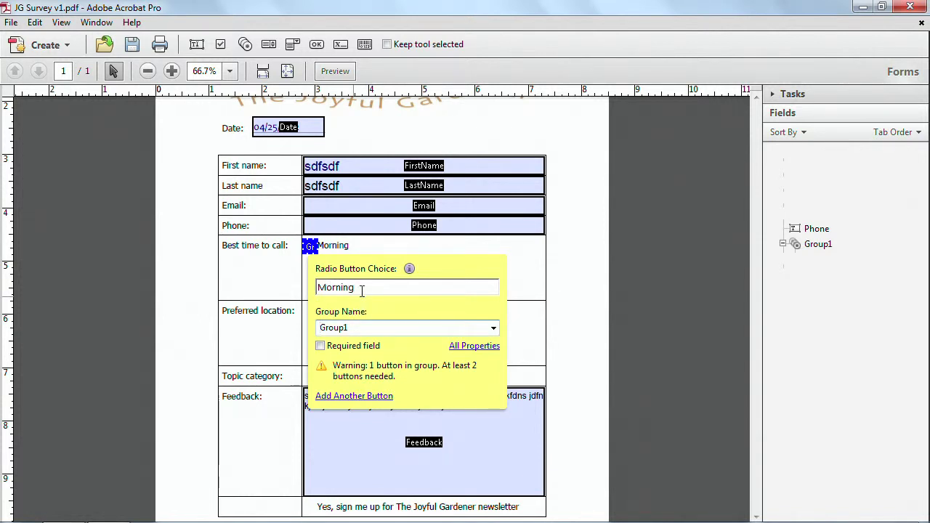
{"action": "left_click", "coordinate": [361, 329]}
{"action": "double_click", "coordinate": [361, 328]}
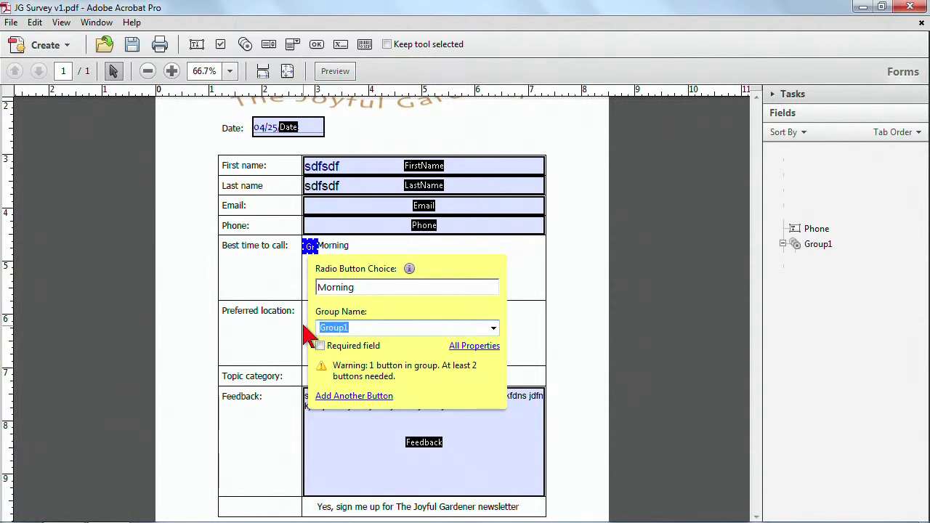
{"action": "type", "text": "CallTime"}
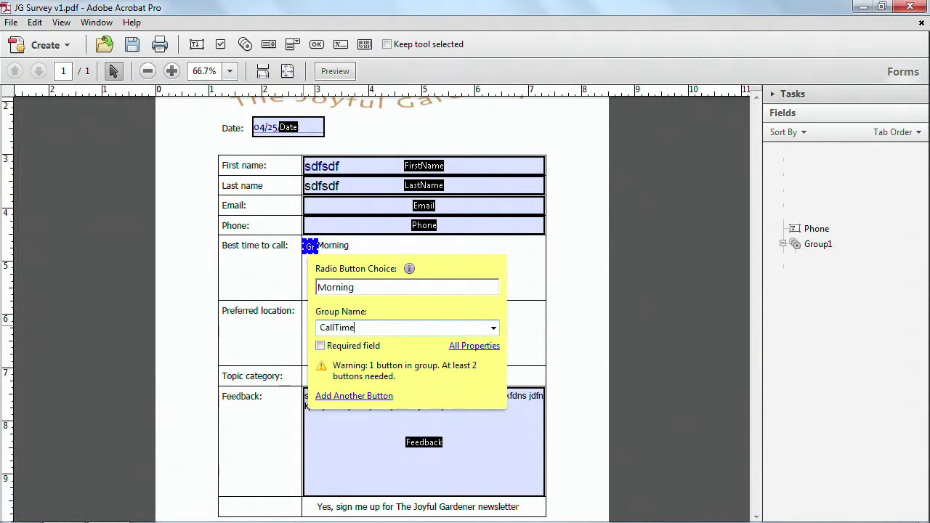
Add another radio button to the CallTime group beside Afternoon and name its choice Afternoon
{"action": "left_click", "coordinate": [347, 397]}
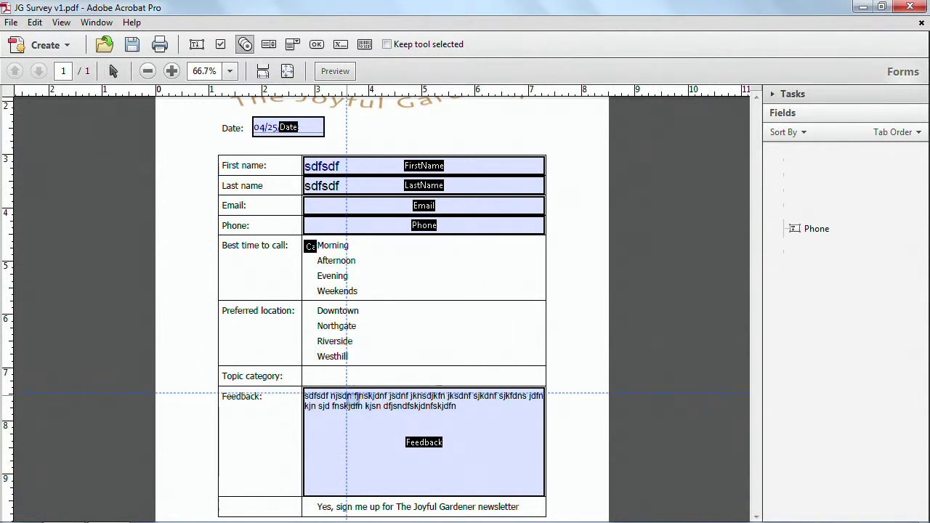
{"action": "left_click", "coordinate": [305, 256]}
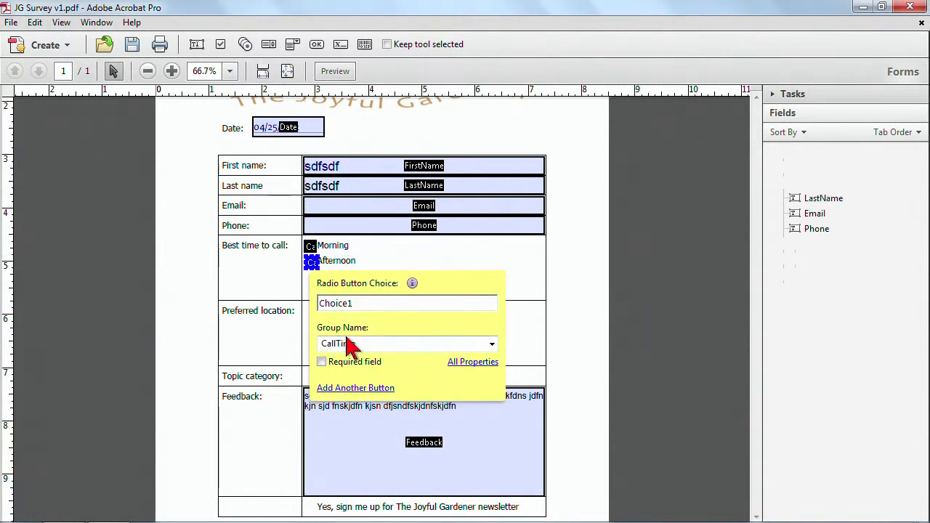
{"action": "left_click_drag", "start_coordinate": [329, 305], "coordinate": [280, 312]}
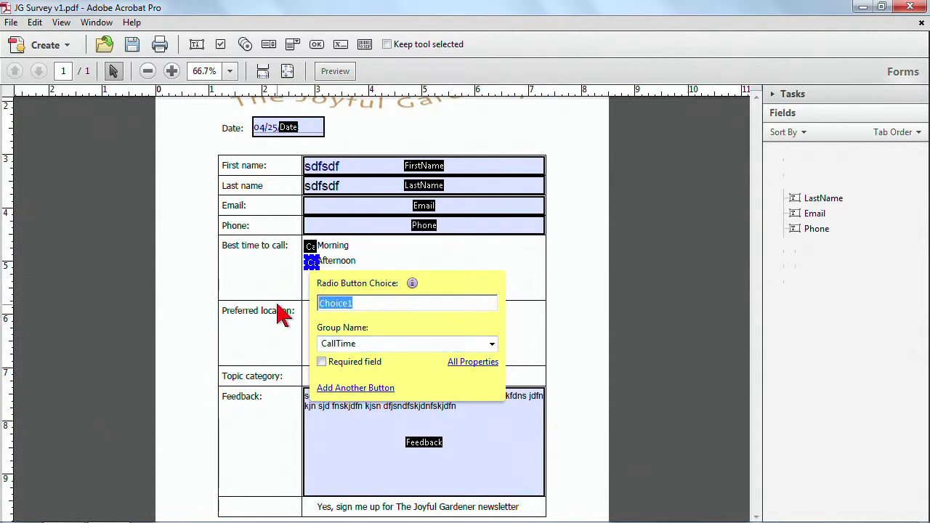
{"action": "type", "text": "Afternoon"}
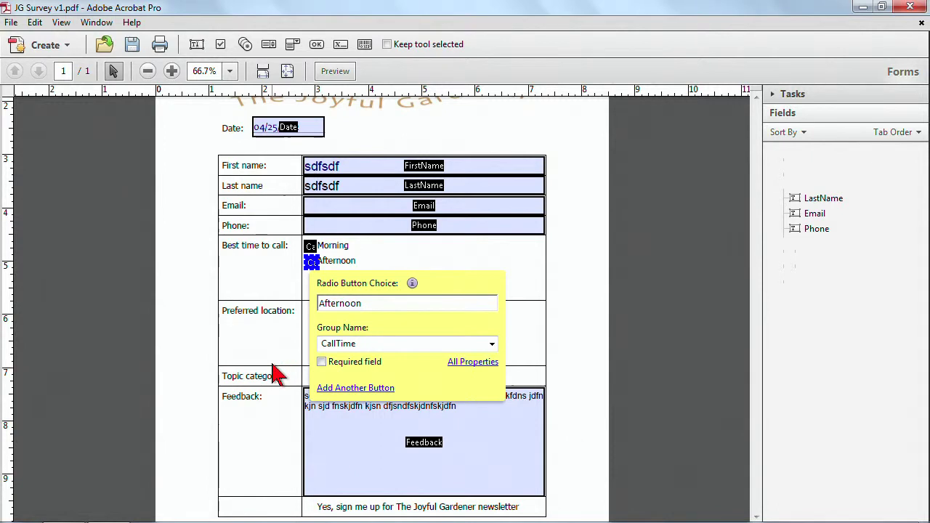
Add a third CallTime radio button beside Evening and name its choice Evening
{"action": "left_click", "coordinate": [323, 388]}
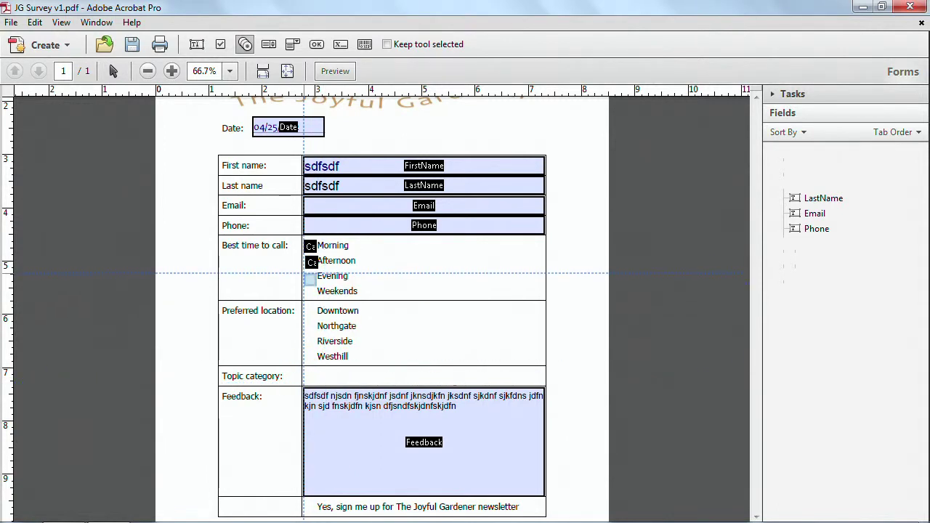
{"action": "left_click", "coordinate": [310, 279]}
{"action": "left_click_drag", "start_coordinate": [356, 319], "coordinate": [307, 318]}
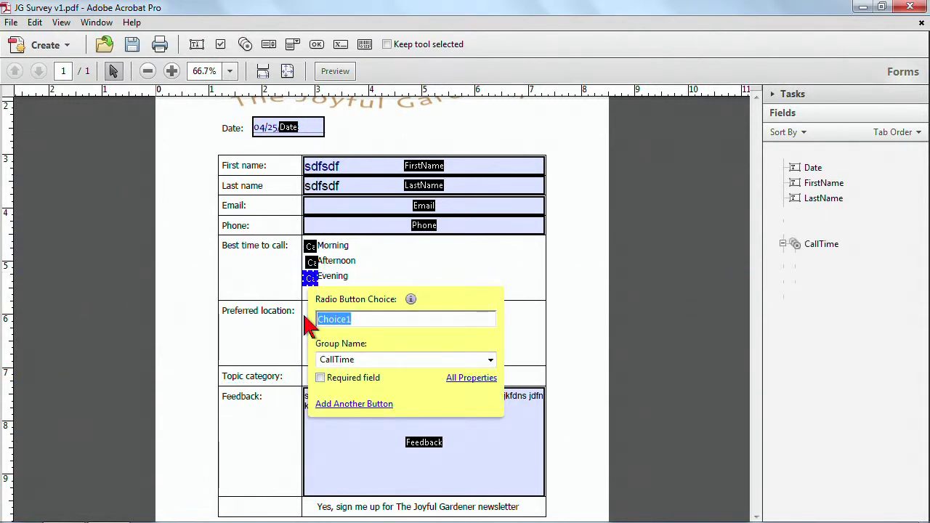
{"action": "type", "text": "Eve"}
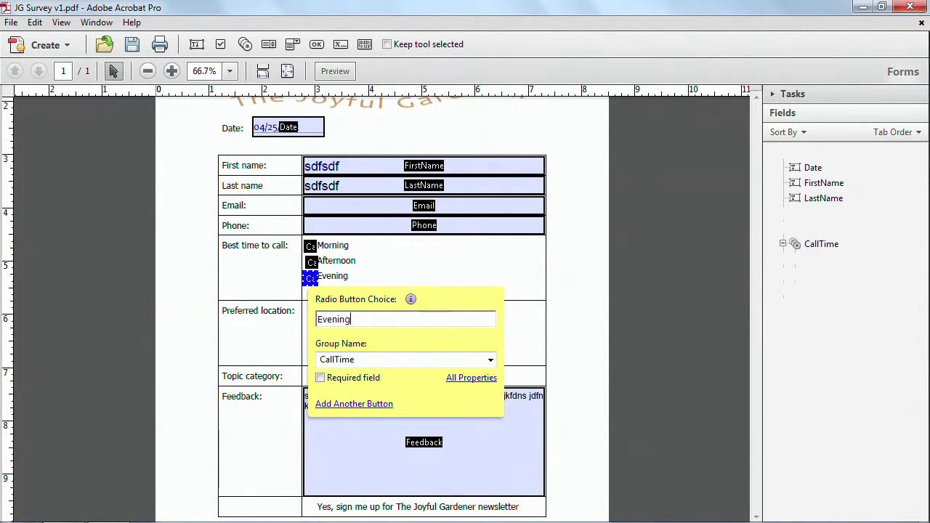
{"action": "type", "text": "ning"}
{"action": "left_click", "coordinate": [471, 263]}
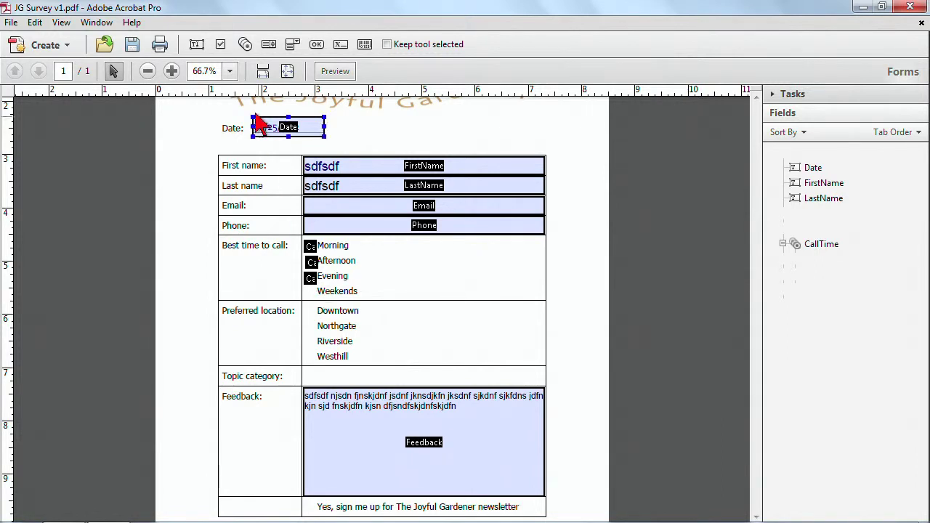
Add a fourth CallTime radio button beside Weekends and name its choice Weekend
{"action": "left_click", "coordinate": [245, 45]}
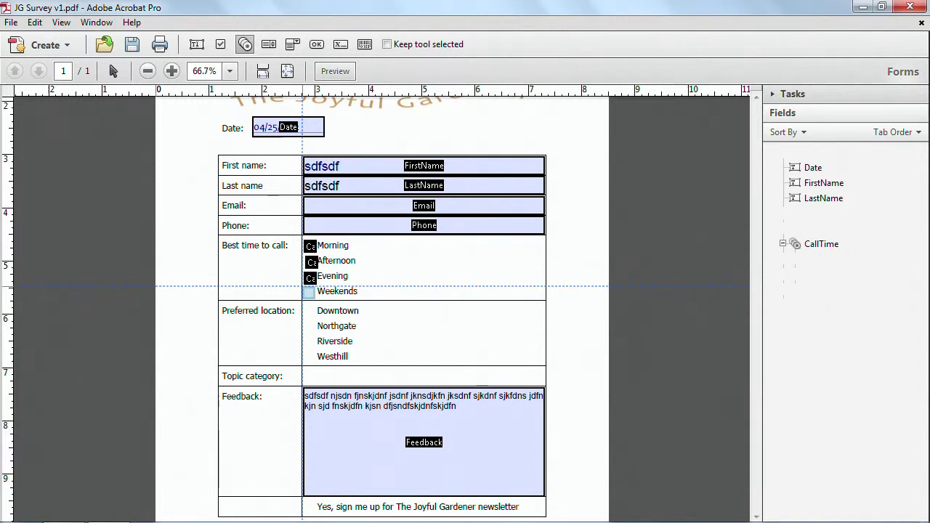
{"action": "left_click", "coordinate": [309, 292]}
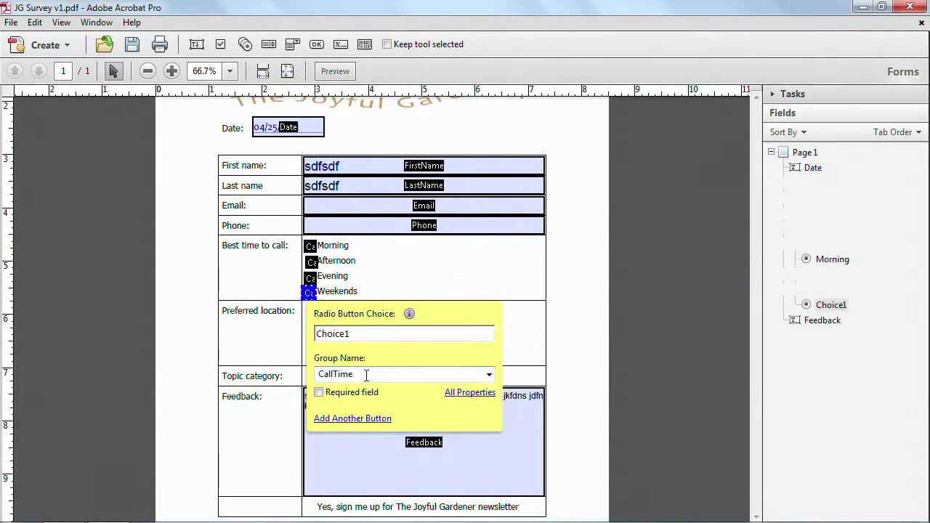
{"action": "left_click_drag", "start_coordinate": [355, 334], "coordinate": [295, 328]}
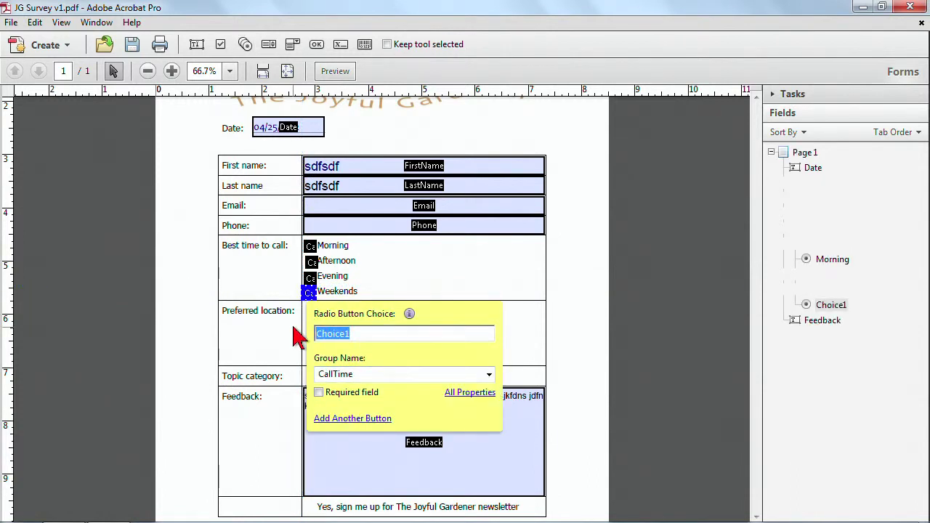
{"action": "type", "text": "Weekend"}
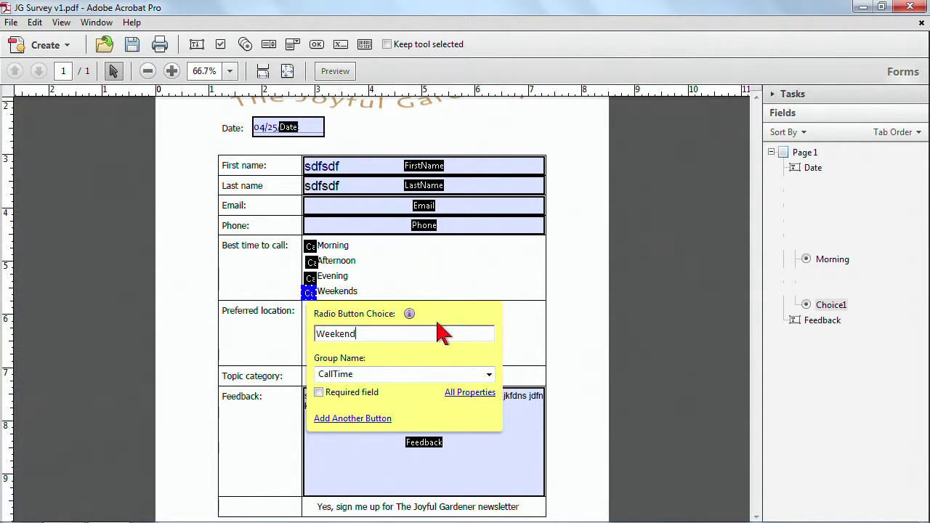
{"action": "left_click", "coordinate": [434, 289]}
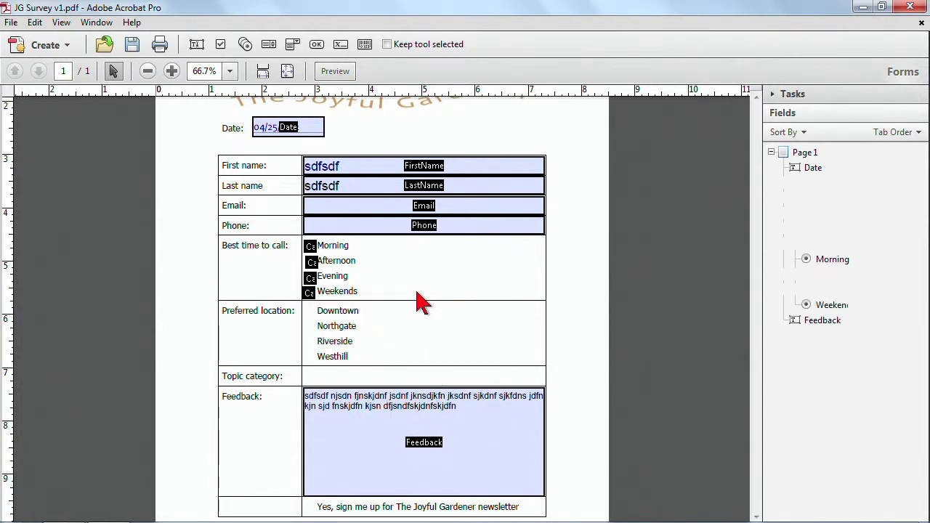
Add a radio button beside Downtown in the Preferred location row, with the choice Downtown and the group name Location
{"action": "left_click", "coordinate": [242, 45]}
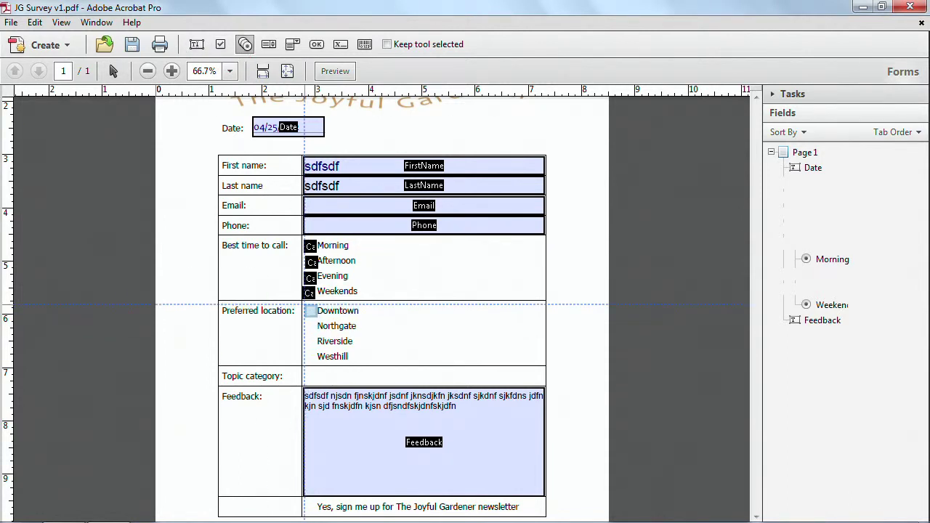
{"action": "left_click", "coordinate": [308, 311]}
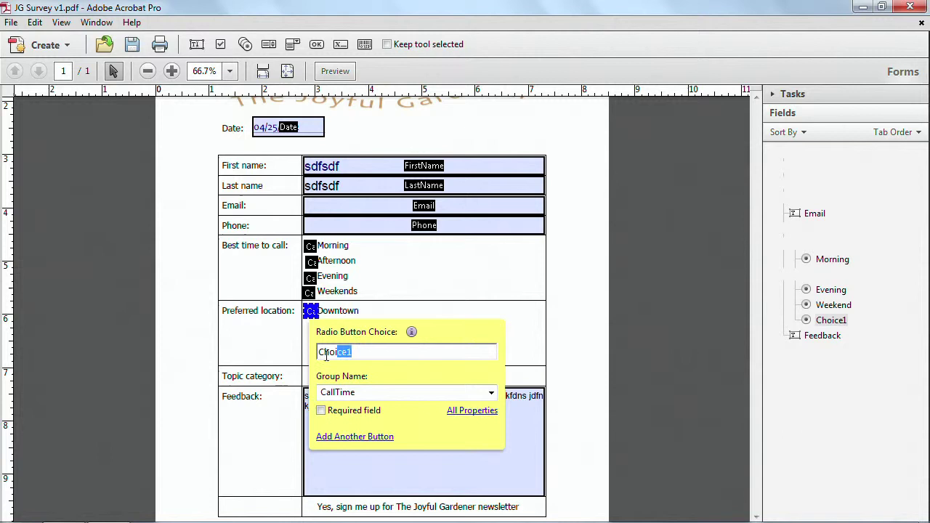
{"action": "left_click_drag", "start_coordinate": [327, 354], "coordinate": [300, 363]}
{"action": "type", "text": "Downtown"}
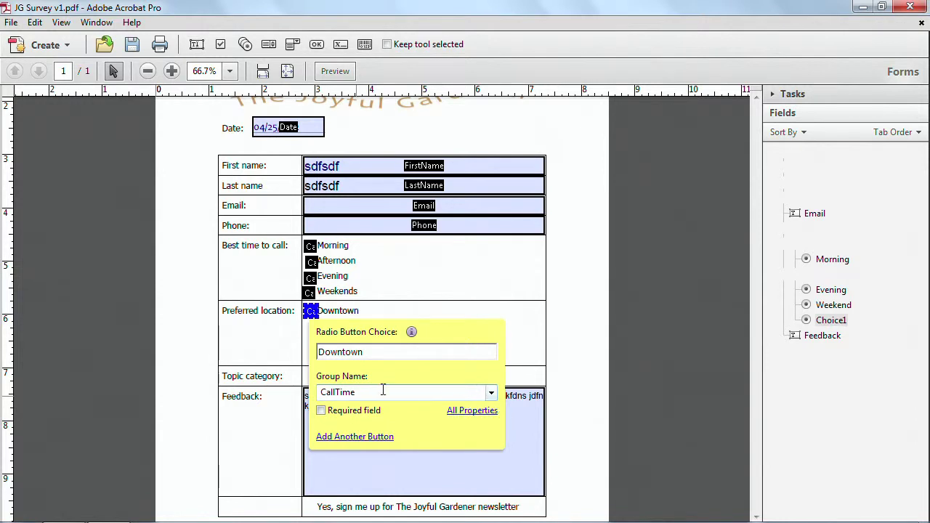
{"action": "double_click", "coordinate": [359, 392]}
{"action": "type", "text": "Location"}
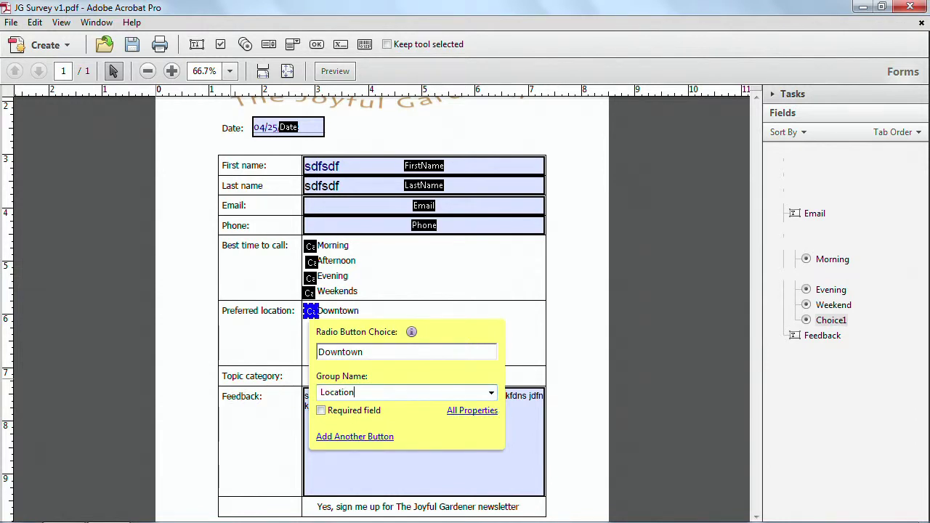
{"action": "key", "text": "Return"}
{"action": "left_click", "coordinate": [420, 311]}
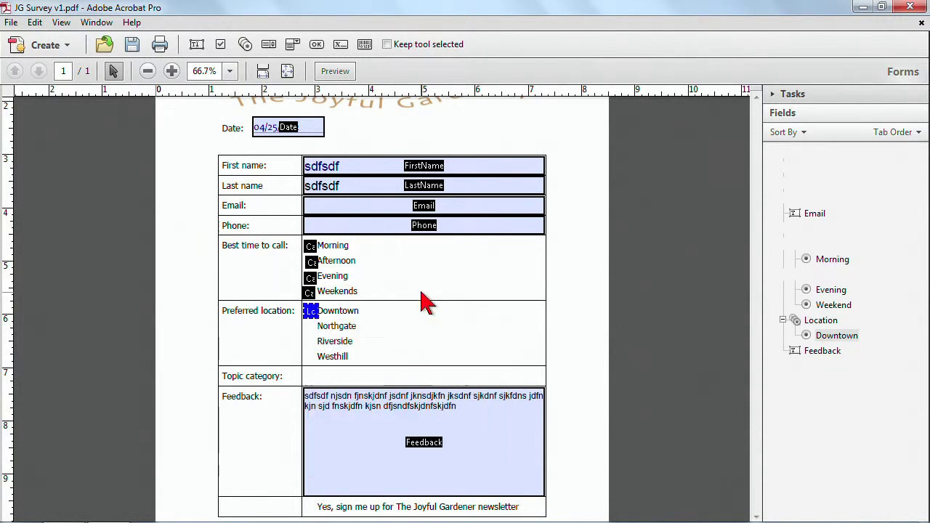
Add a radio button beside Northgate in the Location group and name its choice Northgate
{"action": "left_click", "coordinate": [245, 44]}
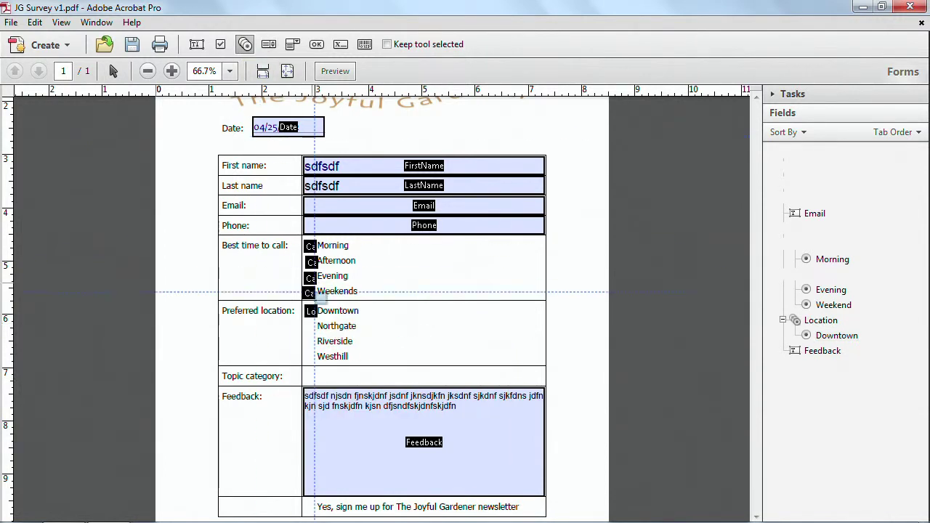
{"action": "left_click", "coordinate": [308, 325]}
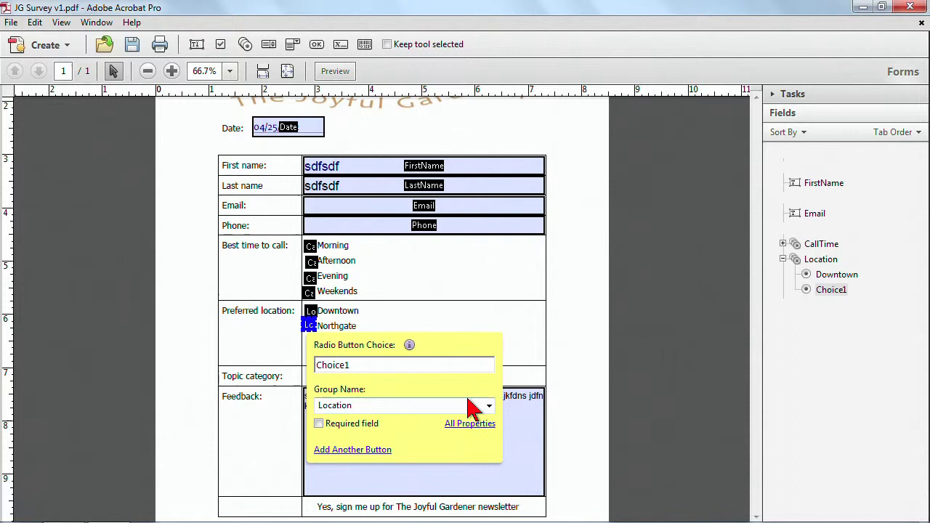
{"action": "left_click", "coordinate": [489, 406]}
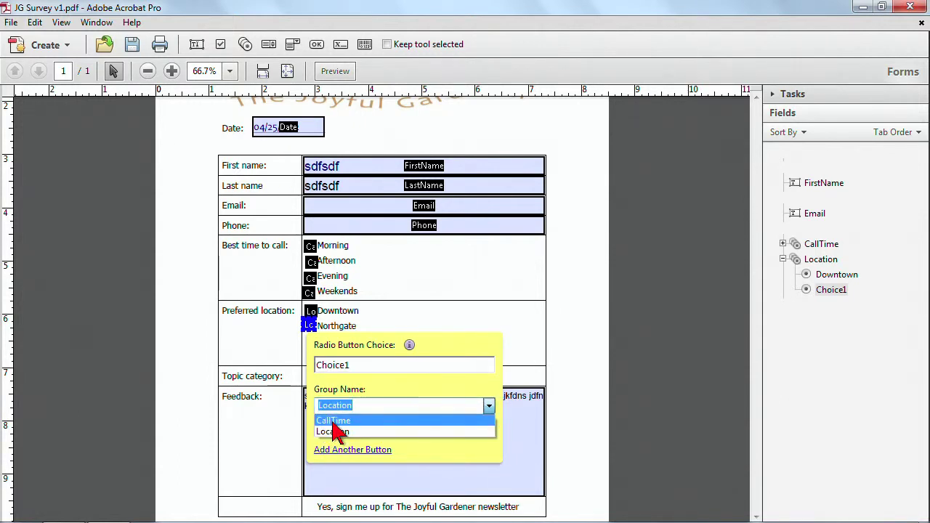
{"action": "left_click", "coordinate": [355, 366]}
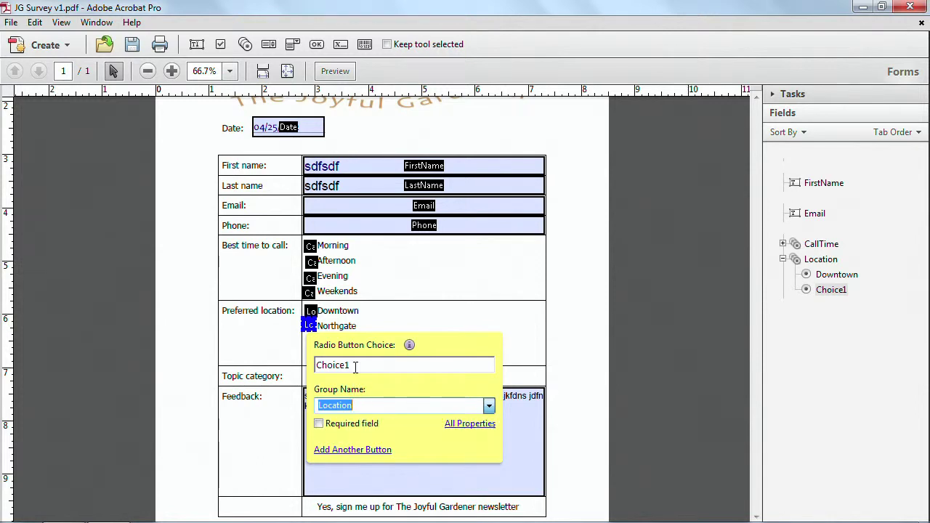
{"action": "left_click_drag", "start_coordinate": [355, 365], "coordinate": [299, 358]}
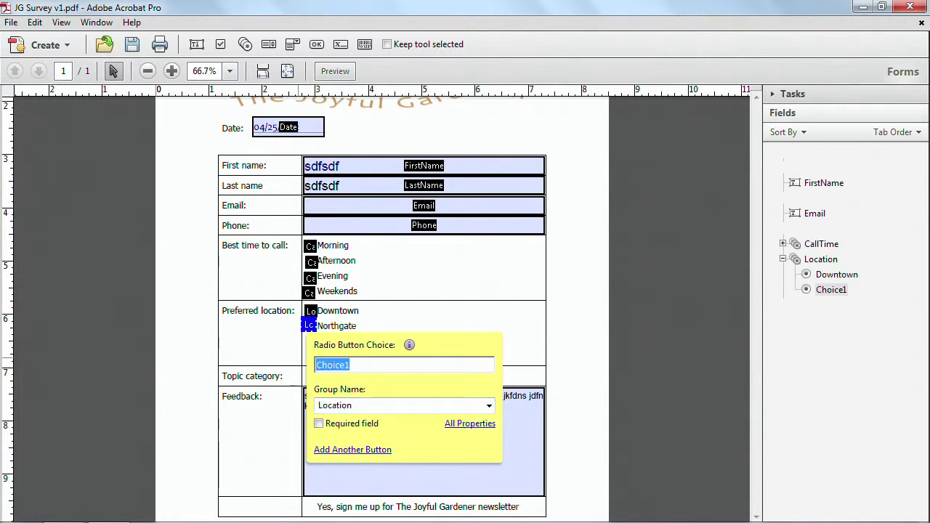
{"action": "type", "text": "Not"}
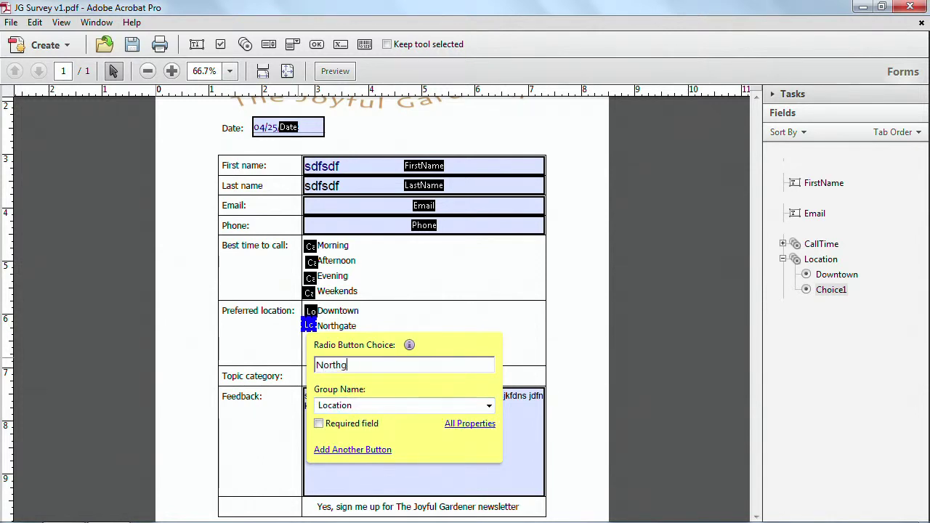
Add another radio button to the Location group beside Riverside and name its choice Riverside
{"action": "left_click", "coordinate": [339, 449]}
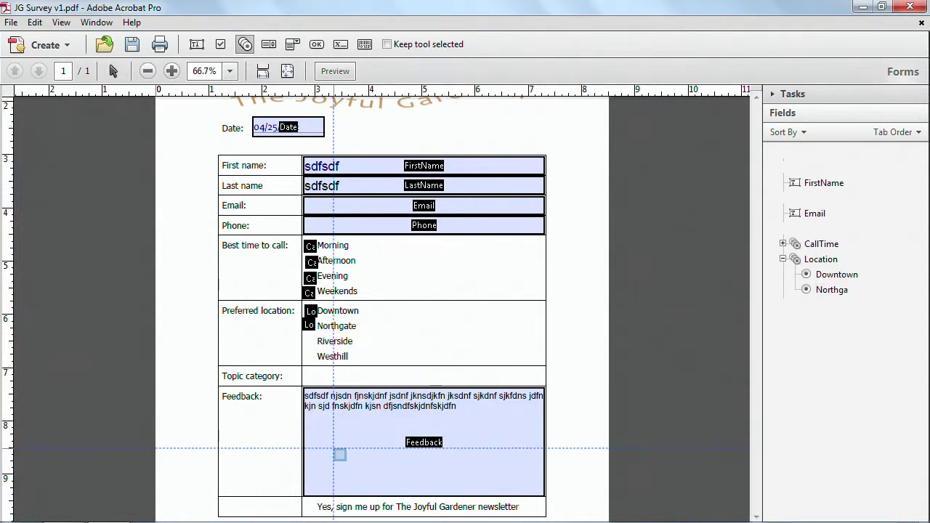
{"action": "left_click", "coordinate": [308, 339]}
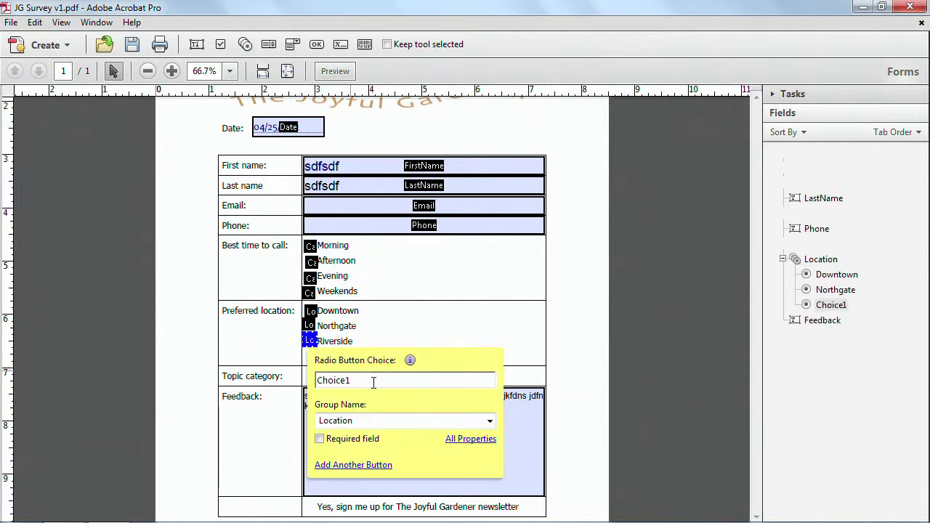
{"action": "left_click_drag", "start_coordinate": [376, 384], "coordinate": [303, 385]}
{"action": "type", "text": "Riverside"}
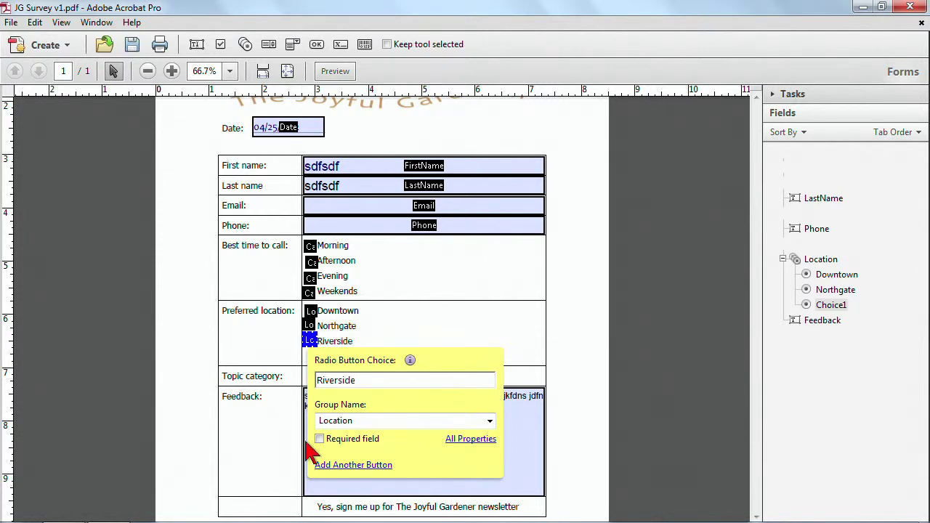
Add a fourth Location radio button beside Westhill and name its choice Westhill
{"action": "left_click", "coordinate": [327, 465]}
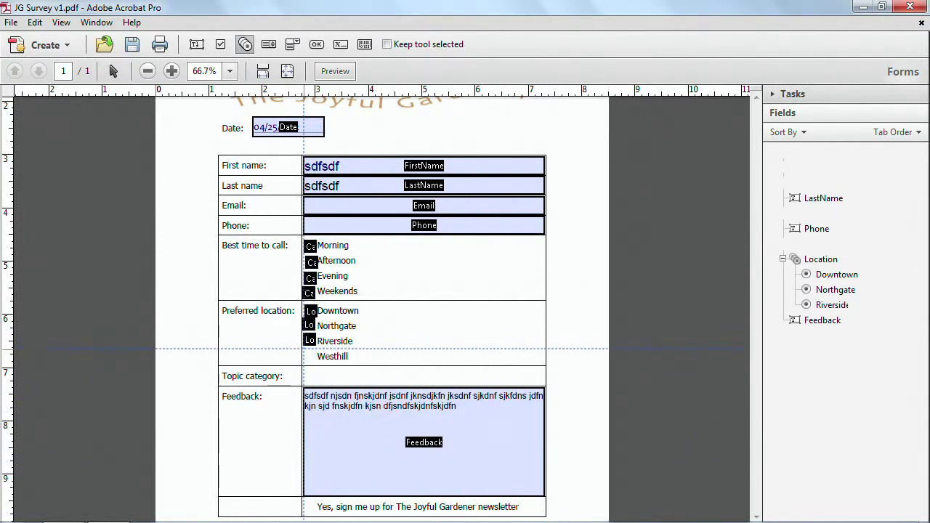
{"action": "left_click", "coordinate": [308, 356]}
{"action": "left_click_drag", "start_coordinate": [356, 397], "coordinate": [290, 397]}
{"action": "type", "text": "We"}
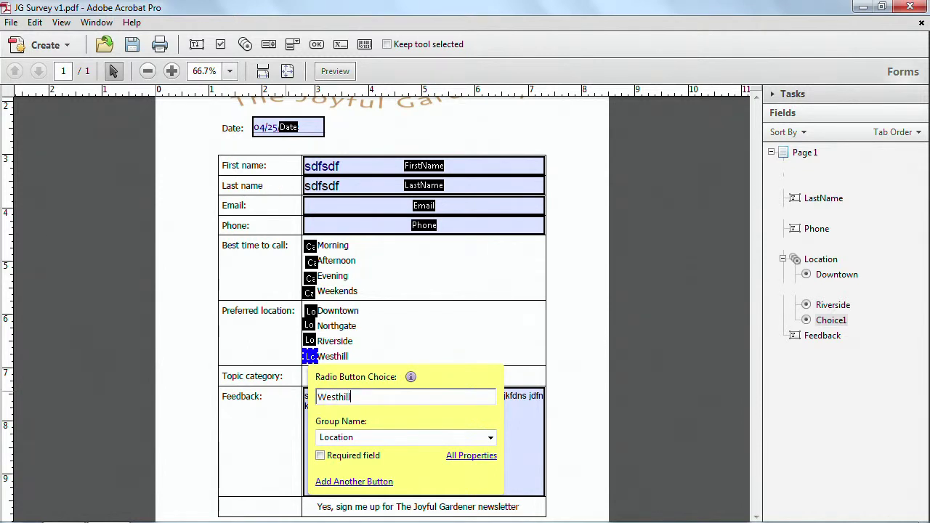
{"action": "type", "text": "sthill"}
{"action": "left_click", "coordinate": [379, 336]}
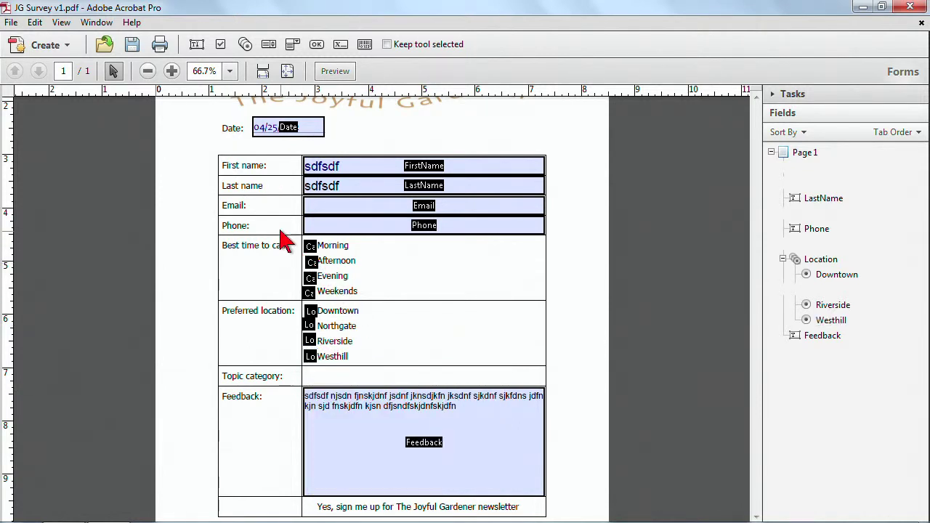
Align the left edges of all four CallTime radio buttons, using the Afternoon button as the reference
{"action": "left_click_drag", "start_coordinate": [300, 261], "coordinate": [407, 385]}
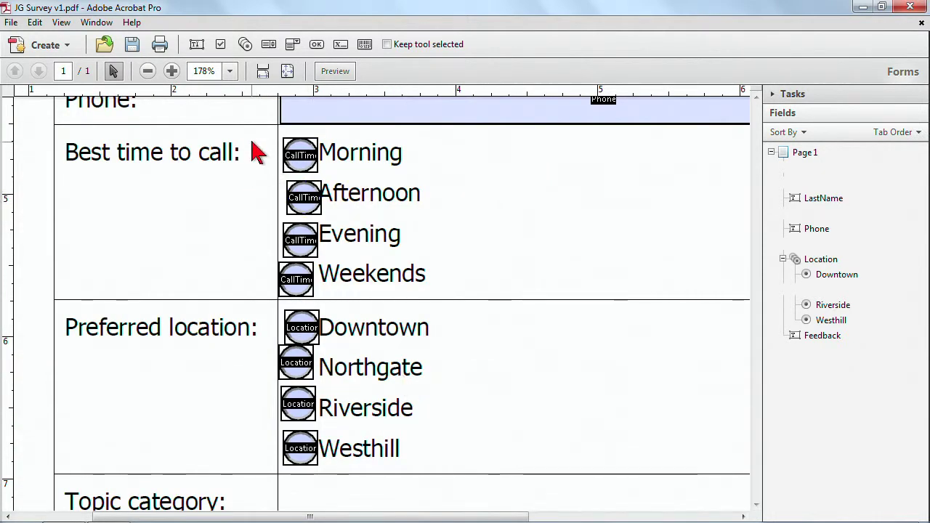
{"action": "left_click_drag", "start_coordinate": [258, 133], "coordinate": [349, 305]}
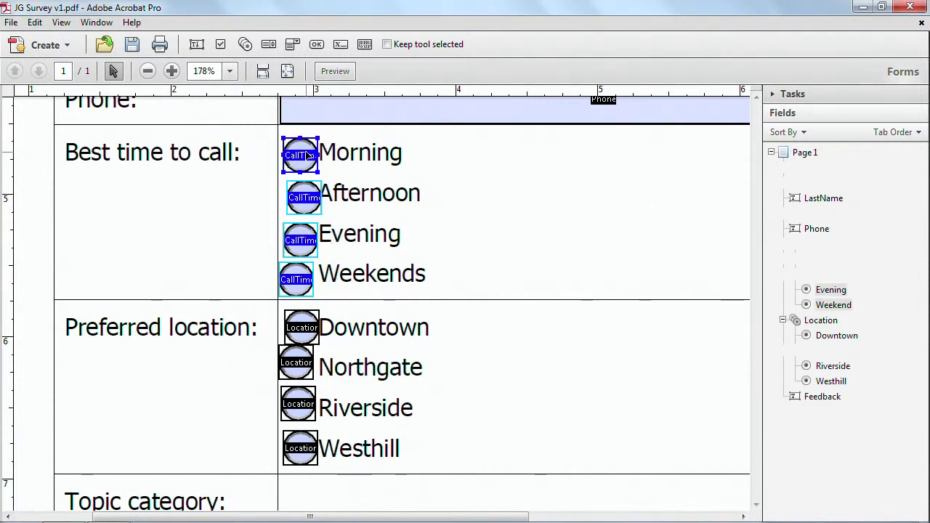
{"action": "right_click", "coordinate": [308, 157]}
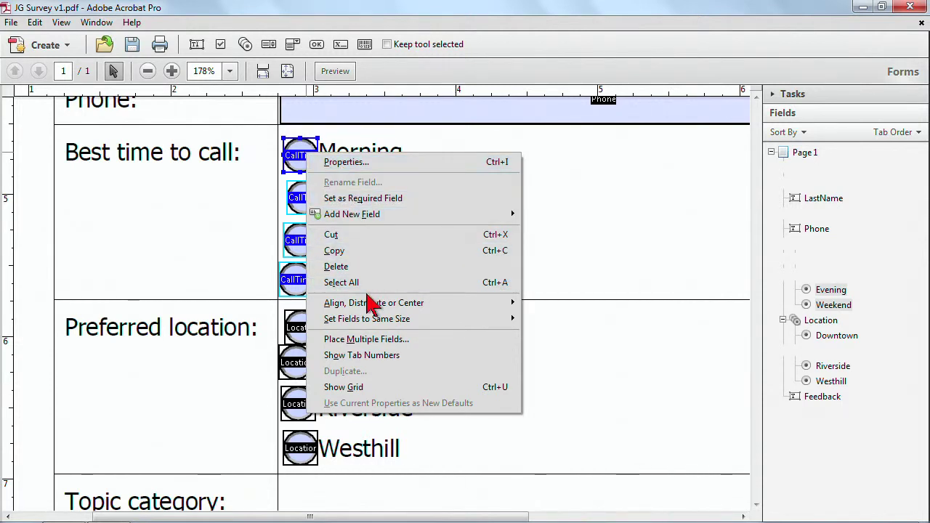
{"action": "mouse_move", "coordinate": [368, 307]}
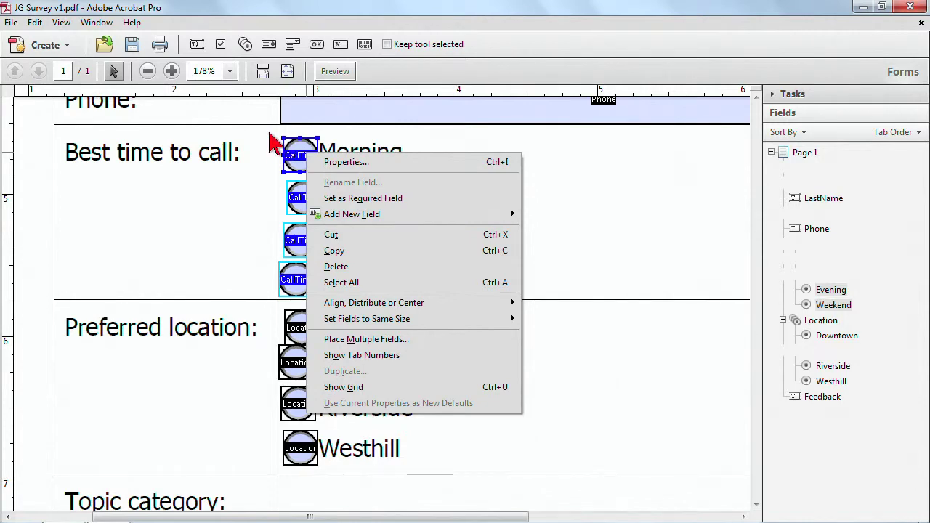
{"action": "left_click", "coordinate": [270, 141]}
{"action": "left_click_drag", "start_coordinate": [290, 164], "coordinate": [339, 298]}
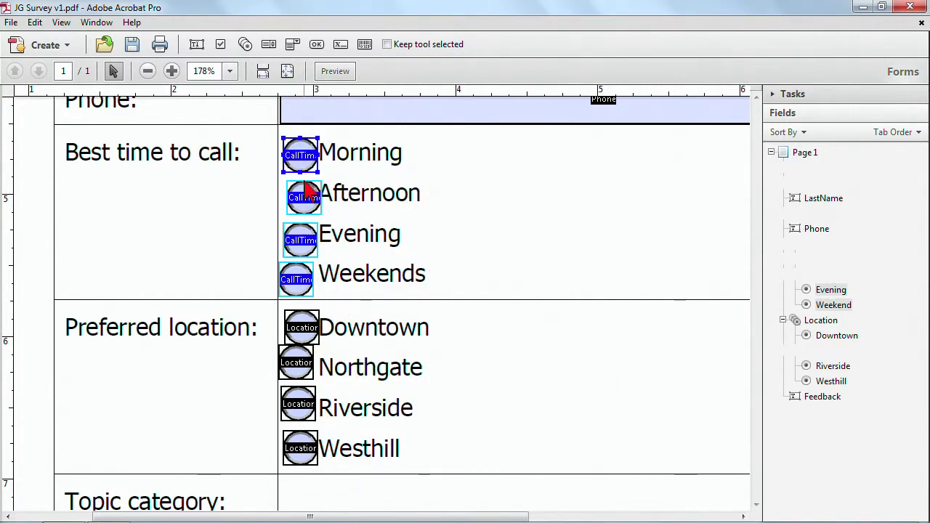
{"action": "right_click", "coordinate": [304, 164]}
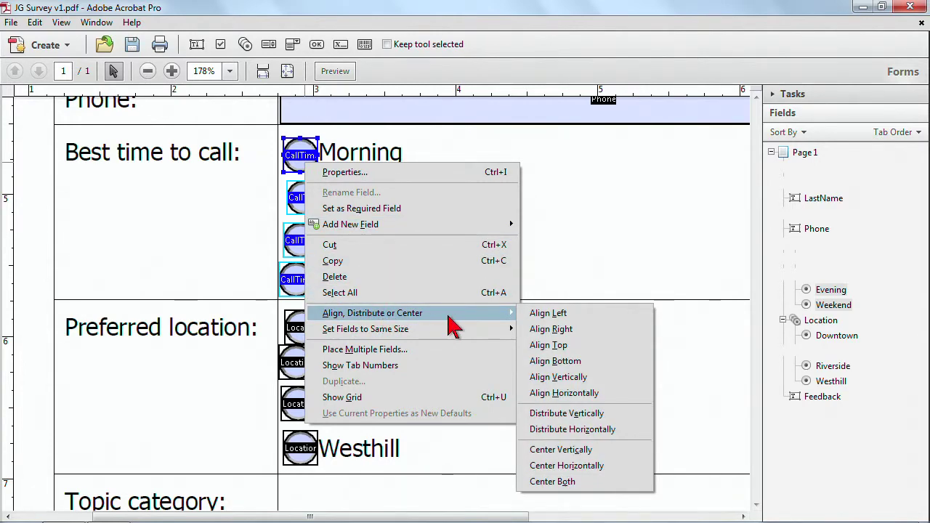
{"action": "right_click", "coordinate": [299, 207]}
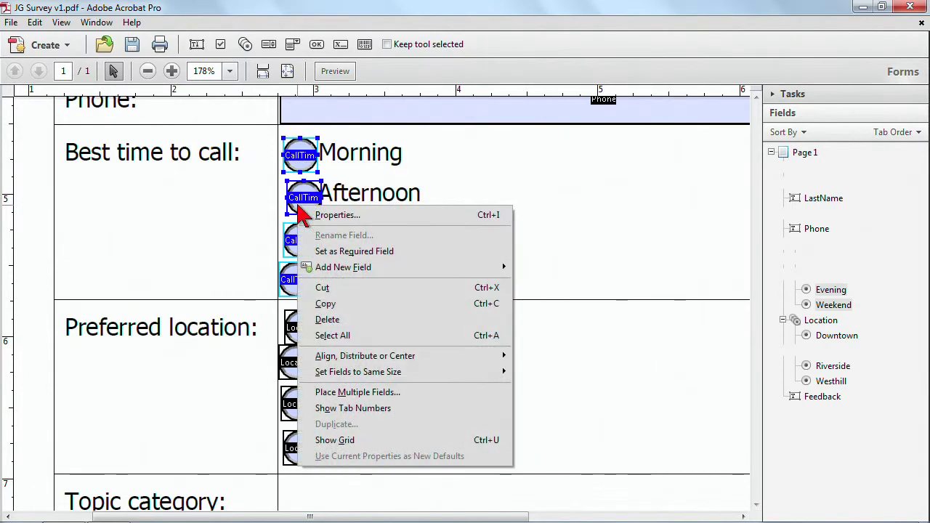
{"action": "right_click", "coordinate": [291, 240]}
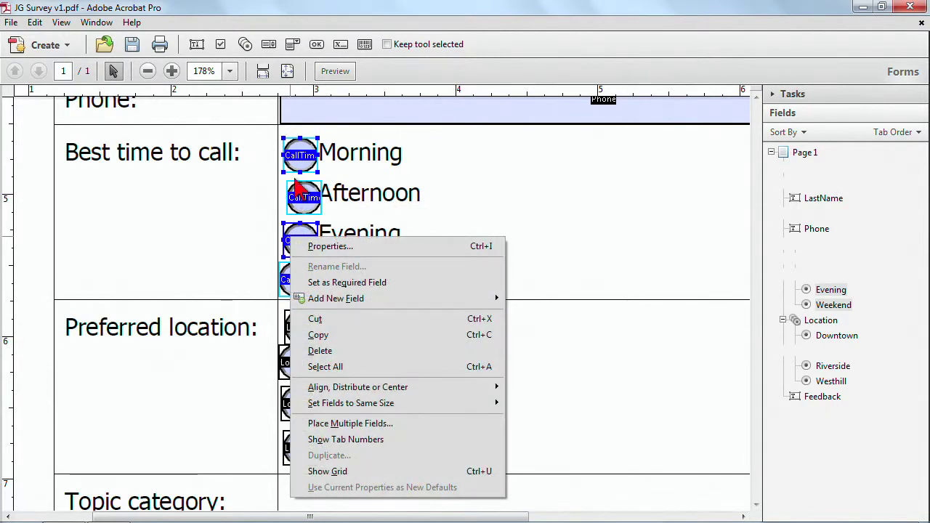
{"action": "right_click", "coordinate": [308, 198]}
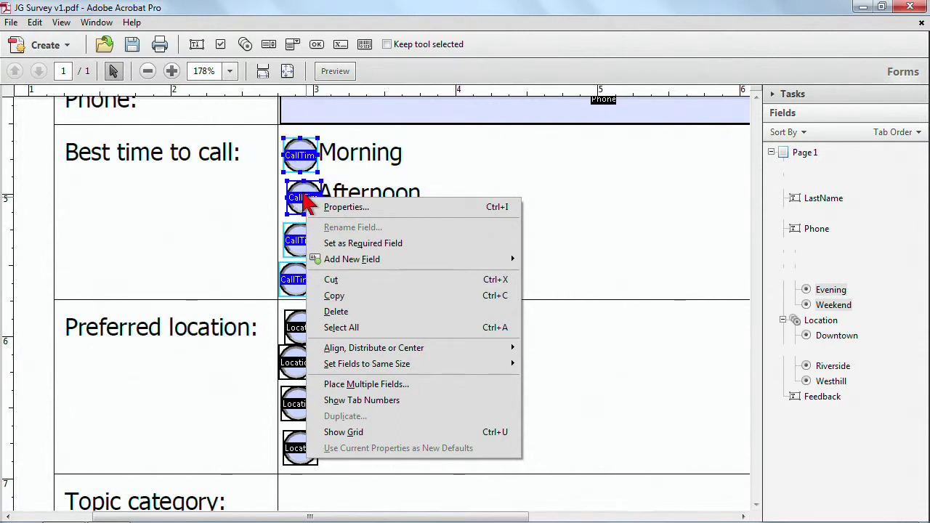
{"action": "mouse_move", "coordinate": [347, 351]}
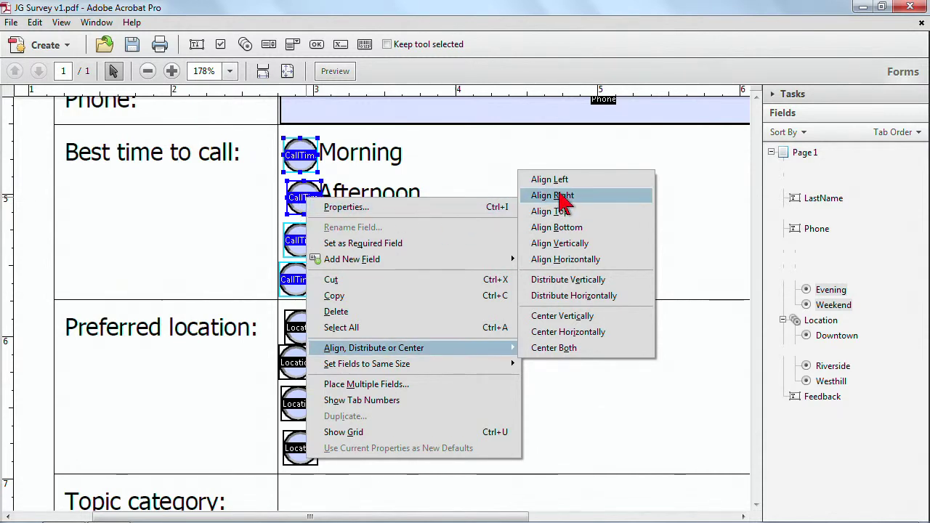
{"action": "left_click", "coordinate": [561, 183]}
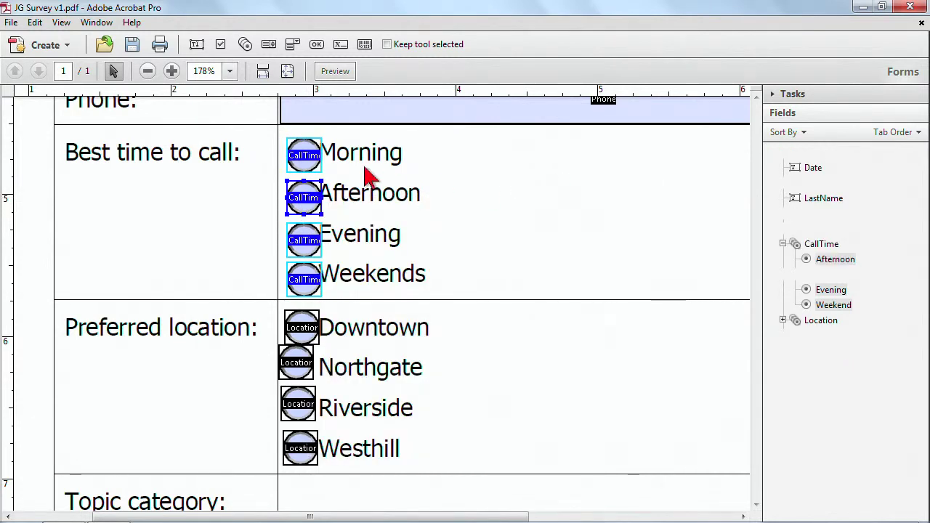
{"action": "left_click", "coordinate": [363, 250]}
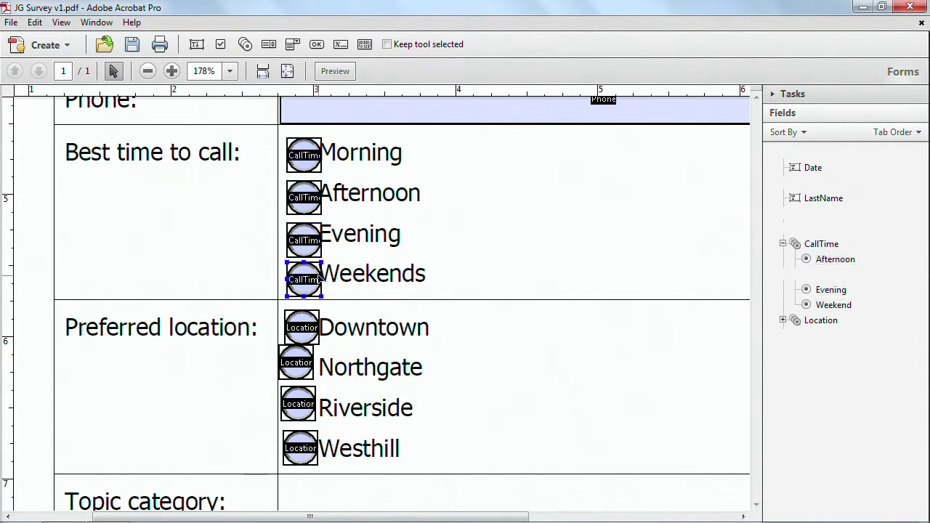
Nudge the Weekends radio button slightly upward so it lines up with its label
{"action": "left_click", "coordinate": [305, 280]}
{"action": "key", "text": "Up"}
{"action": "key", "text": "Up"}
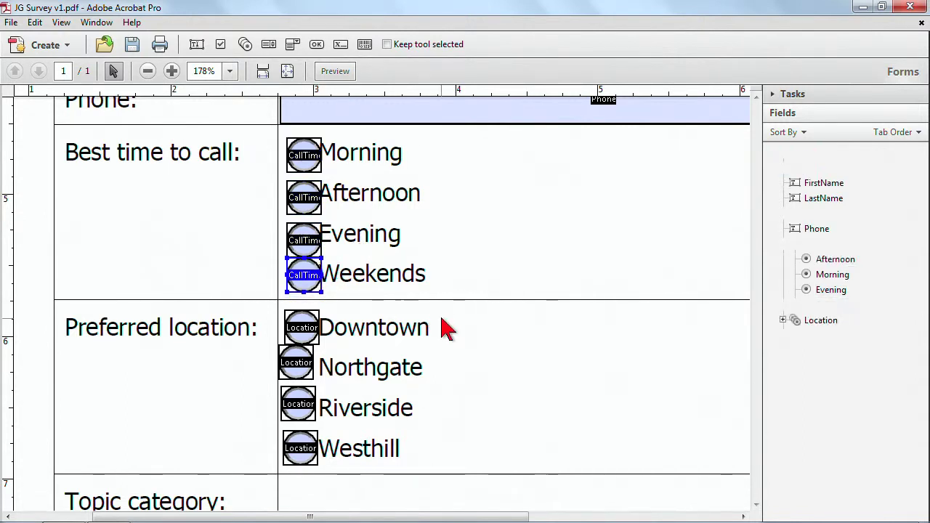
Nudge the Morning radio button slightly upward so it lines up with its label
{"action": "left_click", "coordinate": [309, 156]}
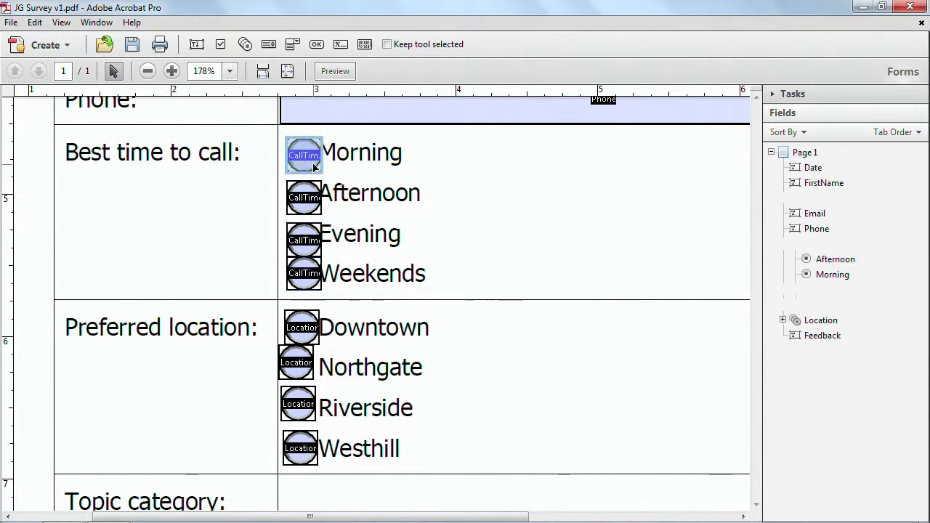
{"action": "key", "text": "Up"}
{"action": "key", "text": "Up"}
Distribute the four CallTime radio buttons vertically, using Morning as the reference, and nudge them all slightly left, clear of their labels
{"action": "left_click", "coordinate": [276, 138]}
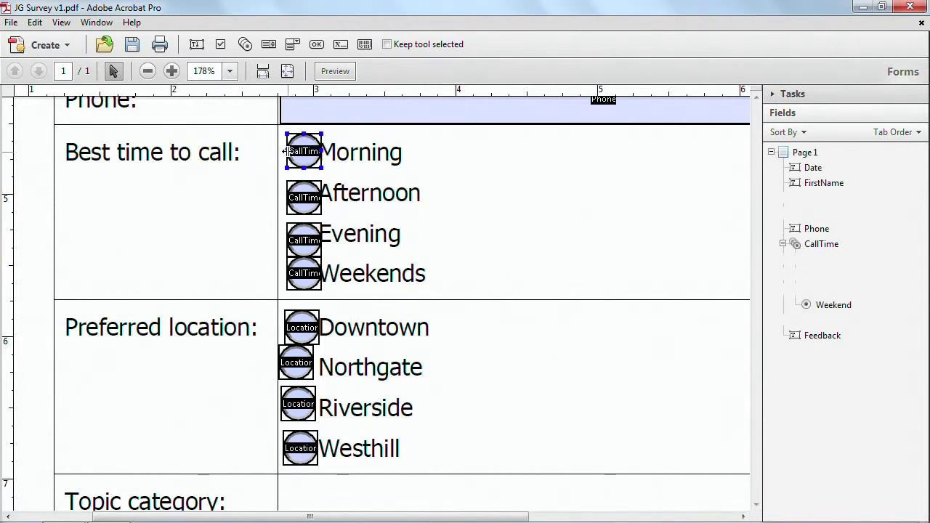
{"action": "left_click_drag", "start_coordinate": [276, 138], "coordinate": [342, 298]}
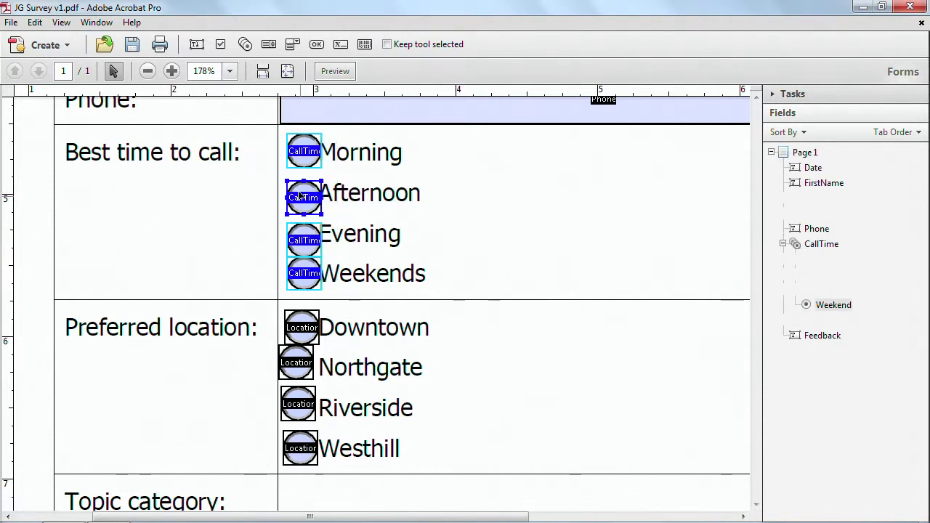
{"action": "right_click", "coordinate": [300, 163]}
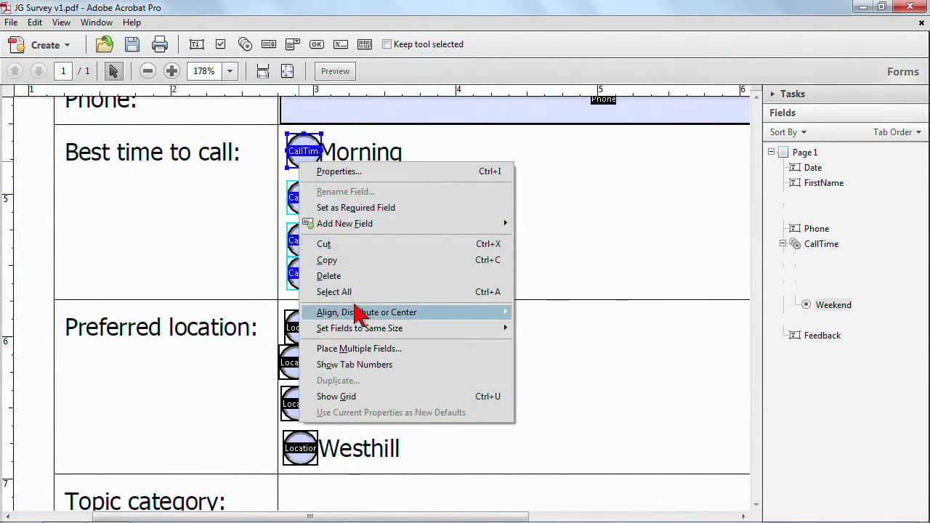
{"action": "mouse_move", "coordinate": [359, 313]}
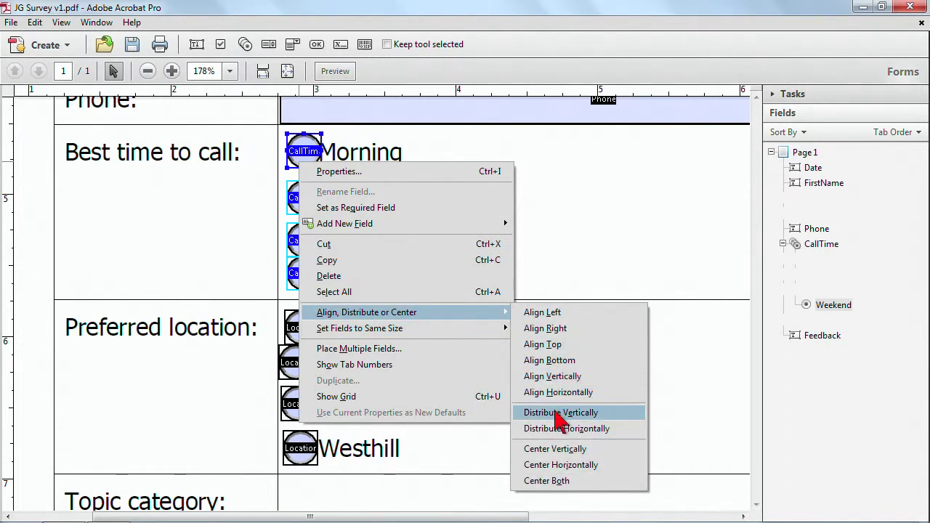
{"action": "left_click", "coordinate": [558, 414]}
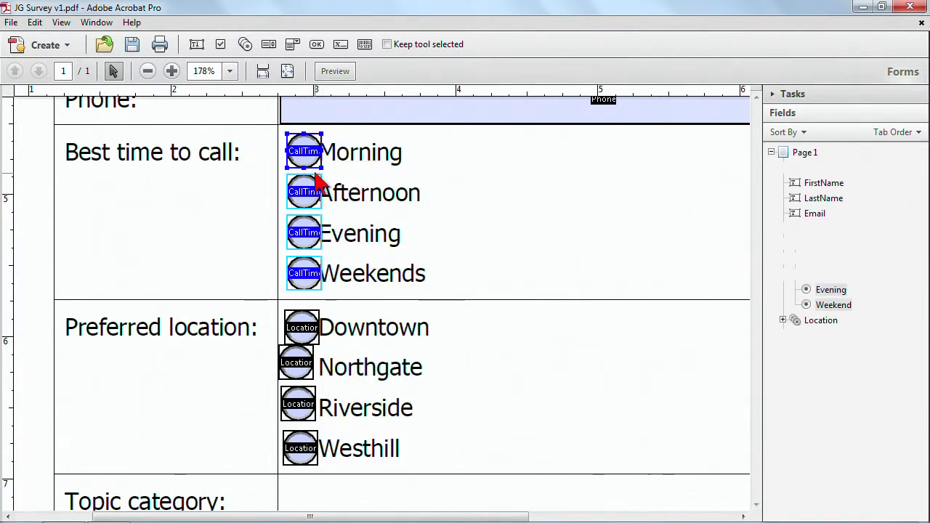
{"action": "key", "text": "Left"}
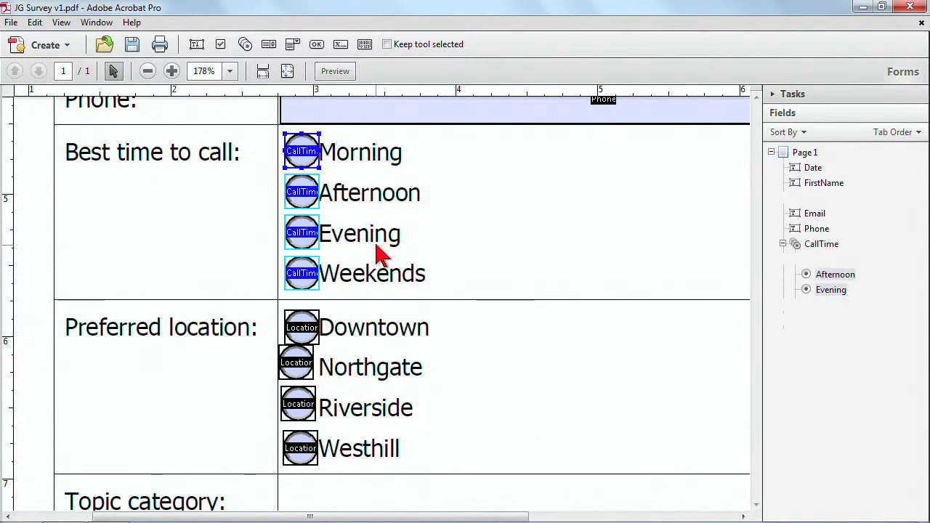
{"action": "key", "text": "Left"}
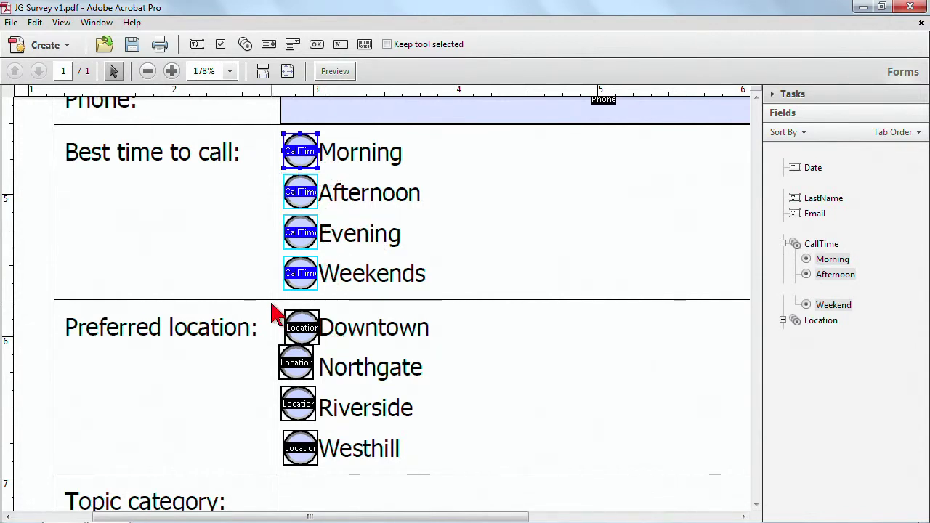
Align the left edges of the four Location radio buttons with the Weekends radio button
{"action": "left_click_drag", "start_coordinate": [349, 477], "coordinate": [251, 258]}
{"action": "right_click", "coordinate": [312, 278]}
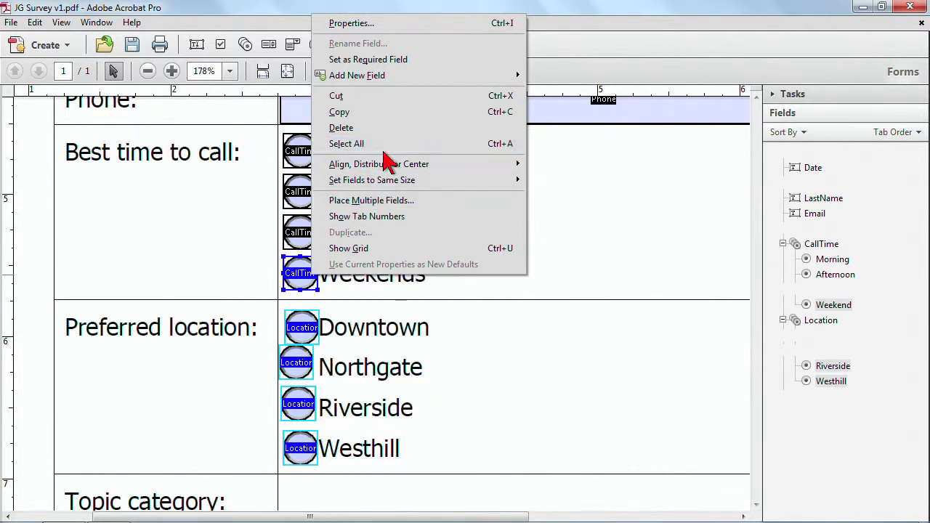
{"action": "mouse_move", "coordinate": [388, 169]}
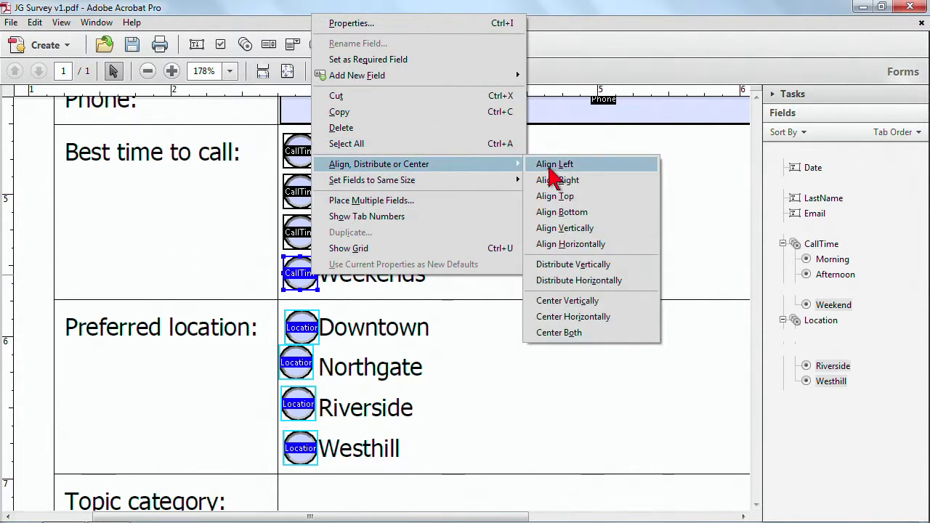
{"action": "left_click", "coordinate": [548, 168]}
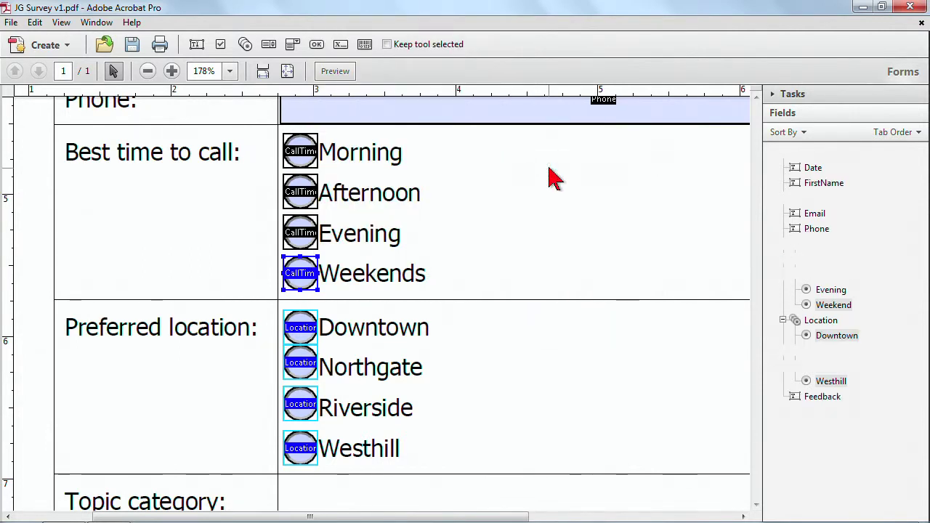
Nudge the Downtown radio button slightly upward and distribute the four Location radio buttons vertically
{"action": "left_click", "coordinate": [305, 334]}
{"action": "left_click", "coordinate": [317, 449]}
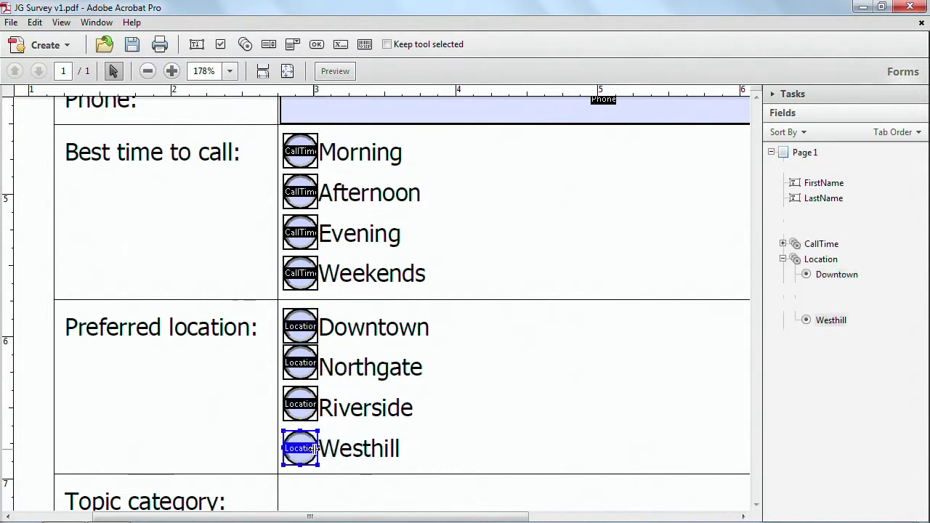
{"action": "left_click_drag", "start_coordinate": [329, 469], "coordinate": [265, 317]}
{"action": "right_click", "coordinate": [300, 335]}
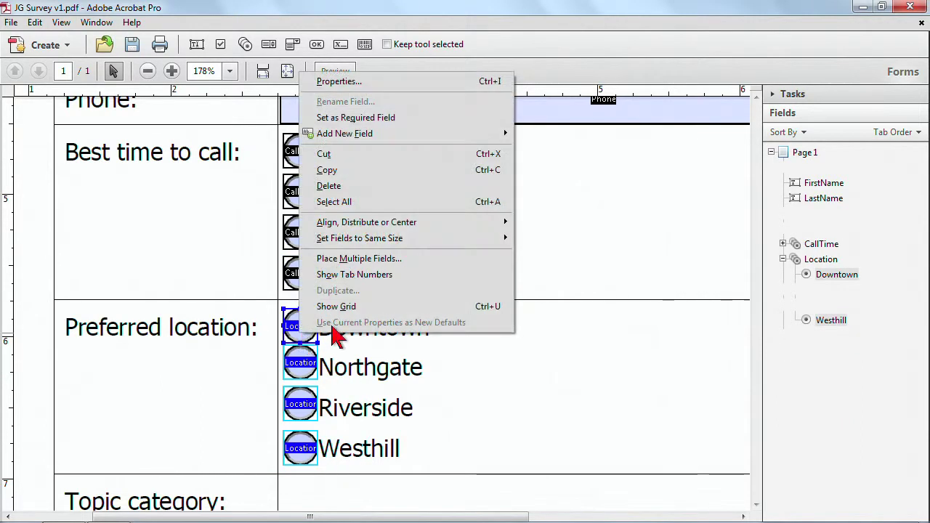
{"action": "mouse_move", "coordinate": [372, 229]}
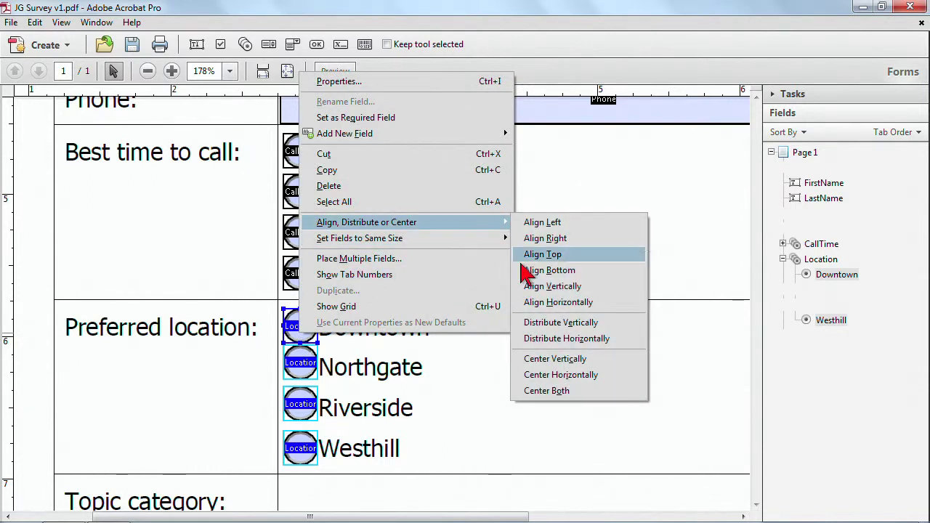
{"action": "left_click", "coordinate": [556, 324]}
{"action": "left_click", "coordinate": [520, 331]}
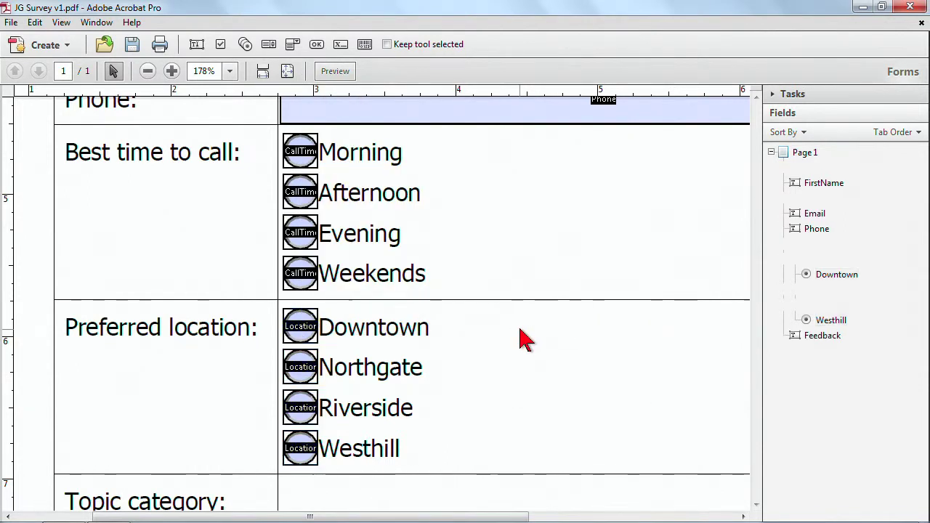
Preview the form and test the call-time radio buttons by selecting each choice in turn, ending with Weekends
{"action": "scroll", "coordinate": [444, 320], "scroll_direction": "up", "scroll_amount": 5}
{"action": "left_click", "coordinate": [445, 316]}
{"action": "scroll", "coordinate": [446, 322], "scroll_direction": "up", "scroll_amount": 1}
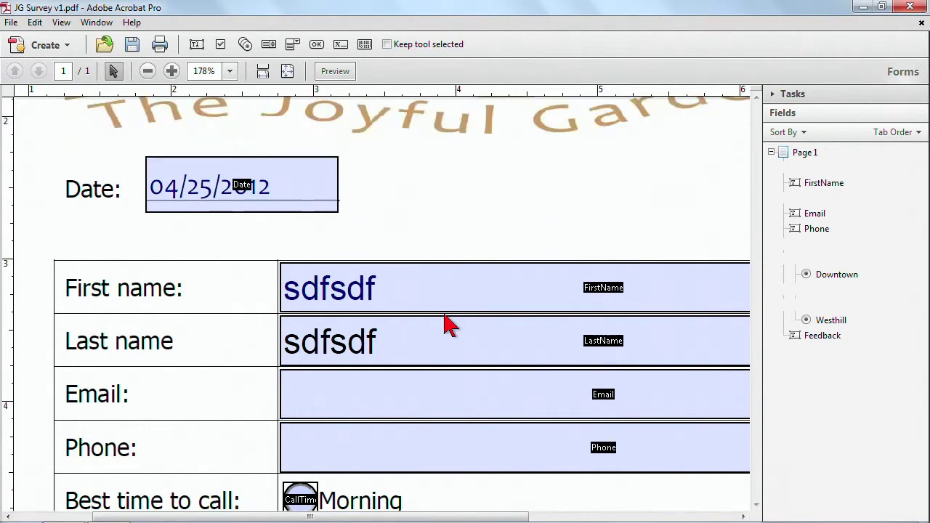
{"action": "scroll", "coordinate": [446, 315], "scroll_direction": "down", "scroll_amount": 5}
{"action": "scroll", "coordinate": [447, 331], "scroll_direction": "up", "scroll_amount": 3}
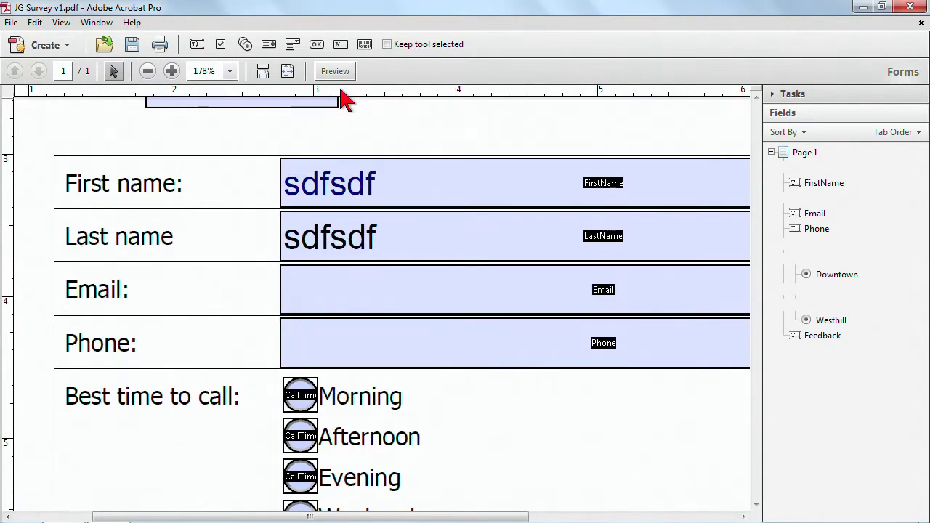
{"action": "left_click", "coordinate": [334, 70]}
{"action": "scroll", "coordinate": [409, 436], "scroll_direction": "down", "scroll_amount": 1}
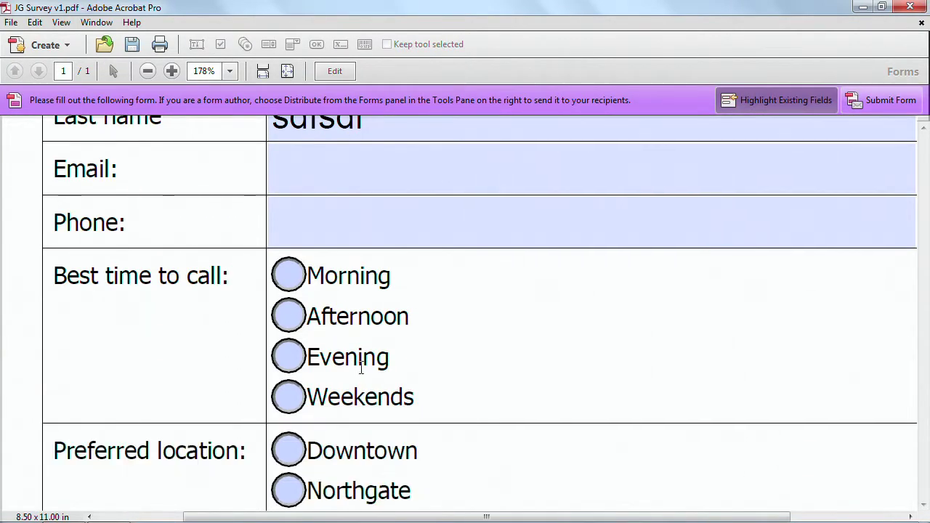
{"action": "scroll", "coordinate": [361, 369], "scroll_direction": "down", "scroll_amount": 1}
{"action": "left_click", "coordinate": [288, 240]}
{"action": "left_click", "coordinate": [289, 281]}
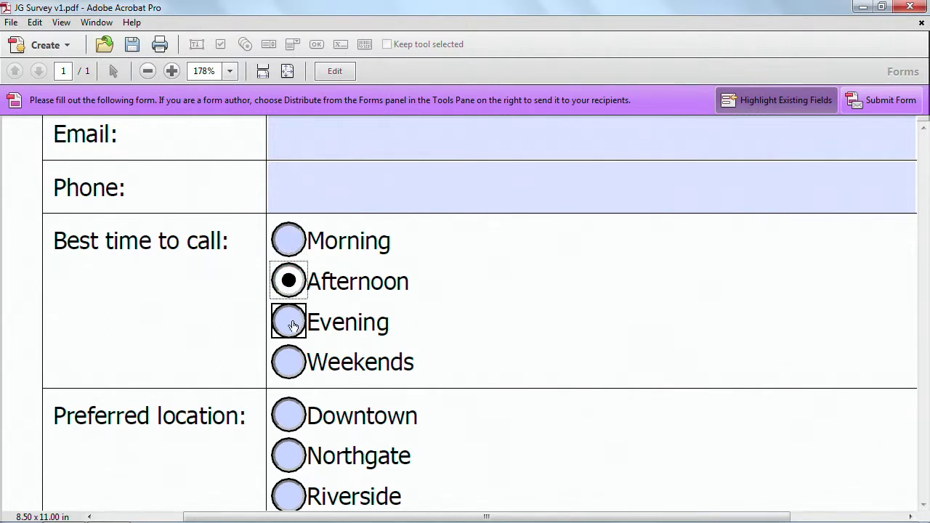
{"action": "left_click", "coordinate": [288, 322]}
{"action": "left_click", "coordinate": [289, 362]}
Test the Northgate, Riverside, Westhill and Downtown location choices, and return the form to editing mode
{"action": "scroll", "coordinate": [355, 405], "scroll_direction": "down", "scroll_amount": 3}
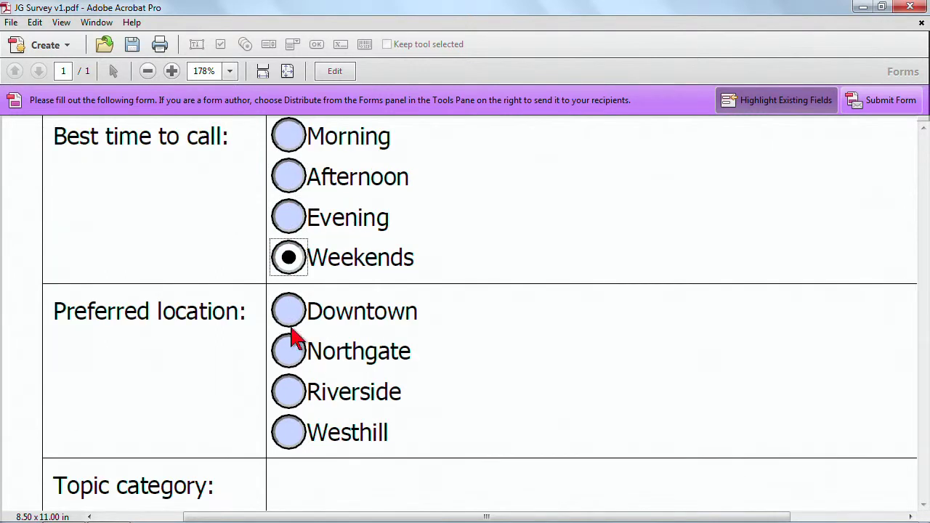
{"action": "left_click", "coordinate": [289, 351]}
{"action": "left_click", "coordinate": [289, 392]}
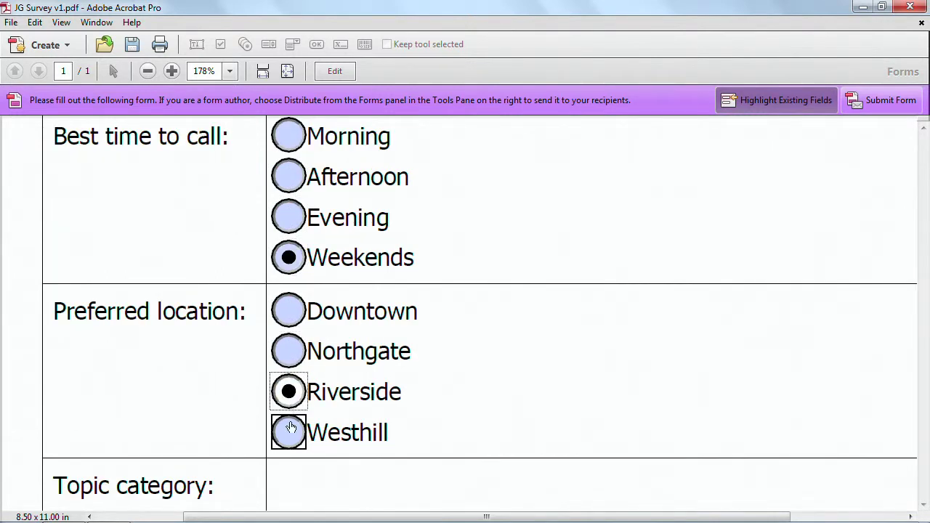
{"action": "left_click", "coordinate": [290, 431]}
{"action": "left_click", "coordinate": [289, 311]}
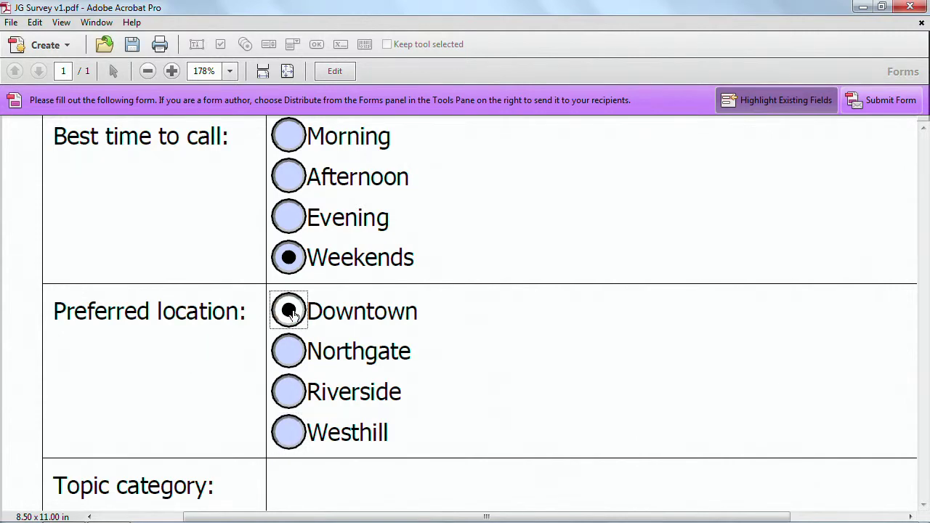
{"action": "left_click", "coordinate": [334, 70]}
Add a dropdown field in the Topic category row and name it Topic
{"action": "scroll", "coordinate": [458, 298], "scroll_direction": "down", "scroll_amount": 5}
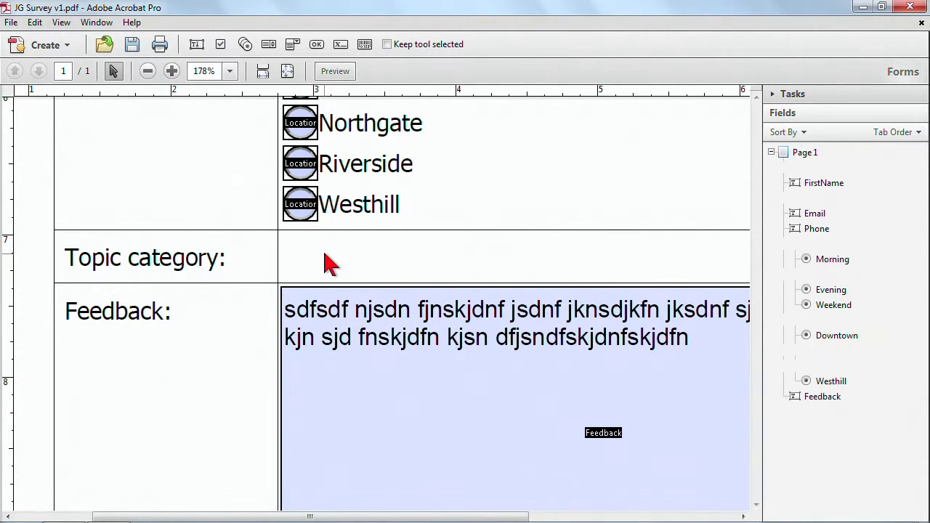
{"action": "right_click", "coordinate": [315, 262]}
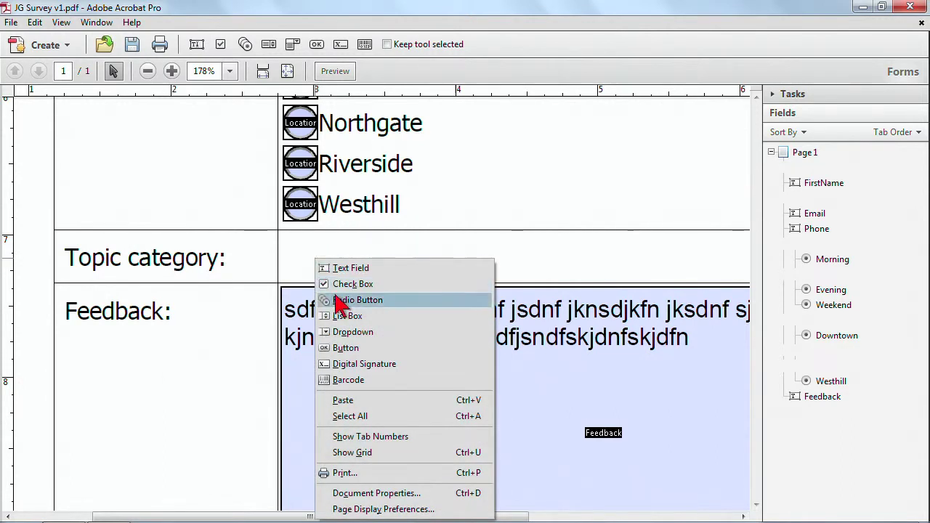
{"action": "left_click", "coordinate": [353, 332]}
{"action": "left_click", "coordinate": [353, 252]}
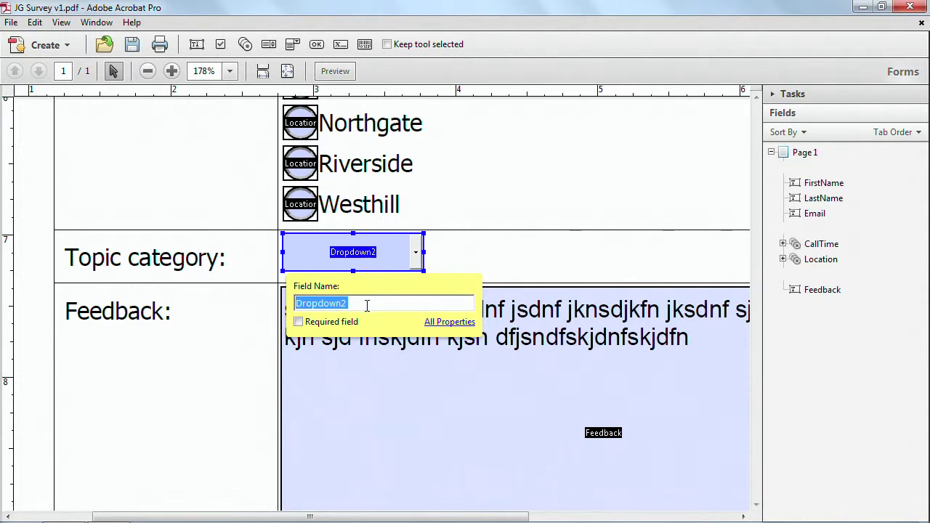
{"action": "type", "text": "Topic"}
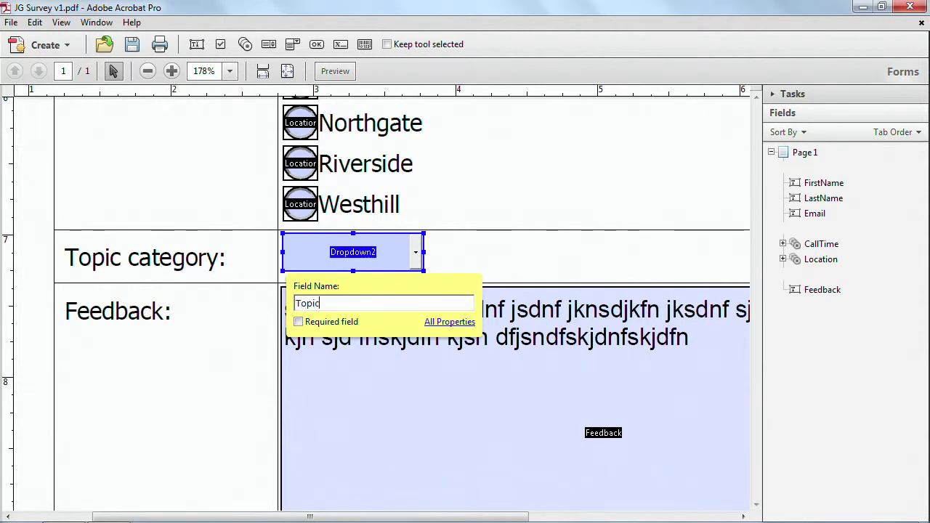
Add Services as the first item in the Topic dropdown's item list
{"action": "left_click", "coordinate": [444, 322]}
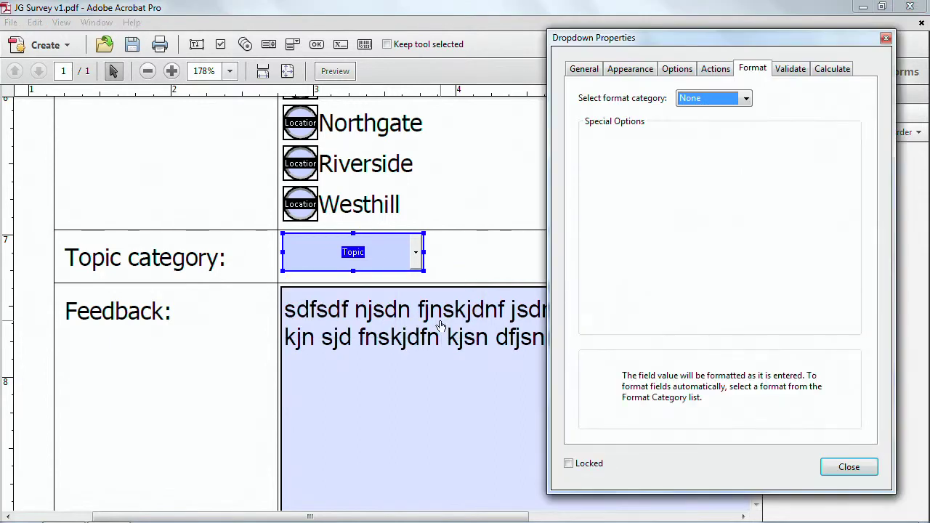
{"action": "left_click", "coordinate": [745, 99]}
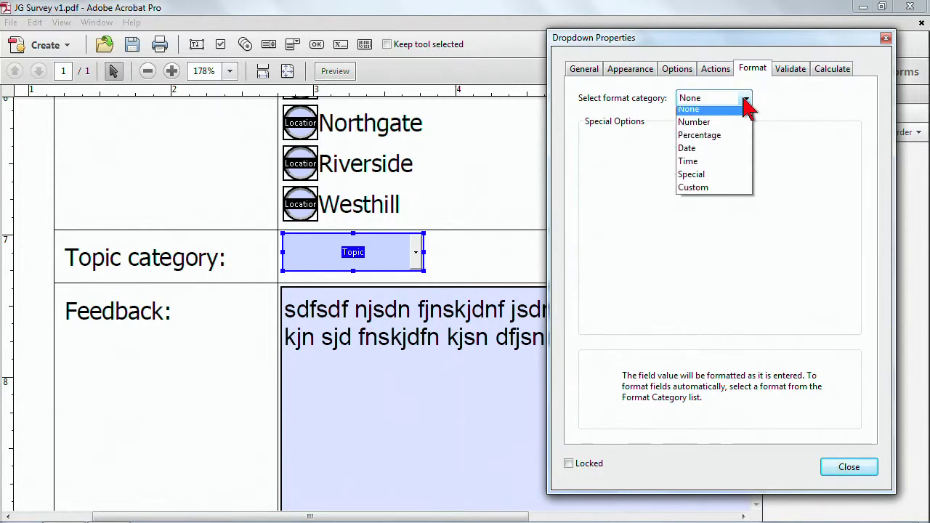
{"action": "left_click", "coordinate": [745, 99]}
{"action": "left_click", "coordinate": [640, 69]}
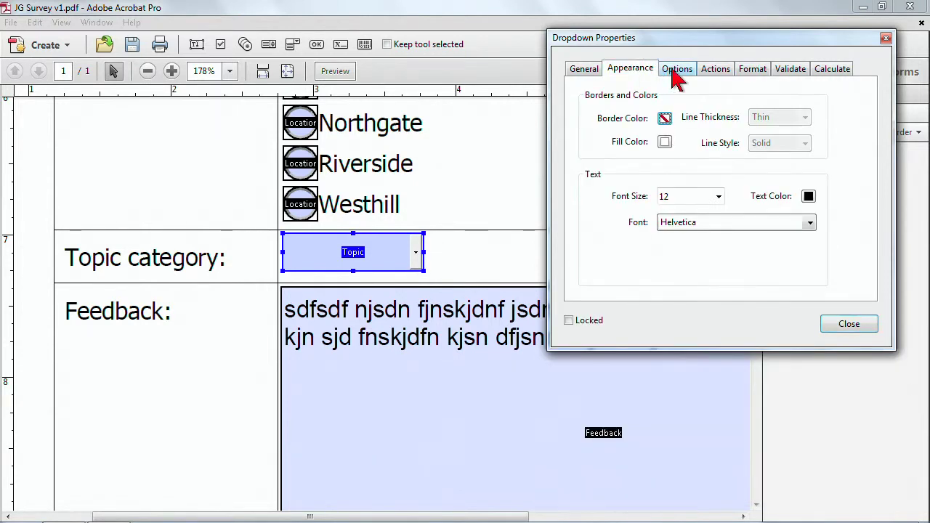
{"action": "left_click", "coordinate": [674, 71]}
{"action": "left_click", "coordinate": [658, 98]}
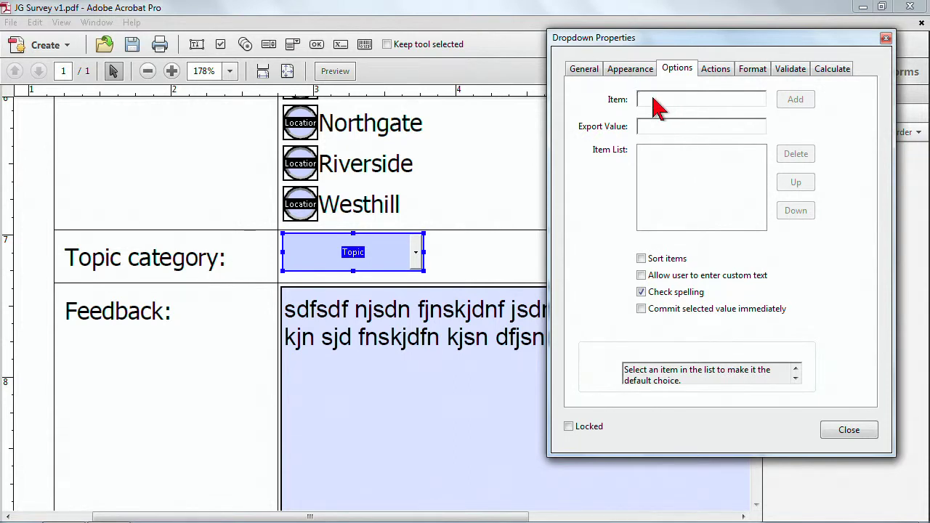
{"action": "type", "text": "Services"}
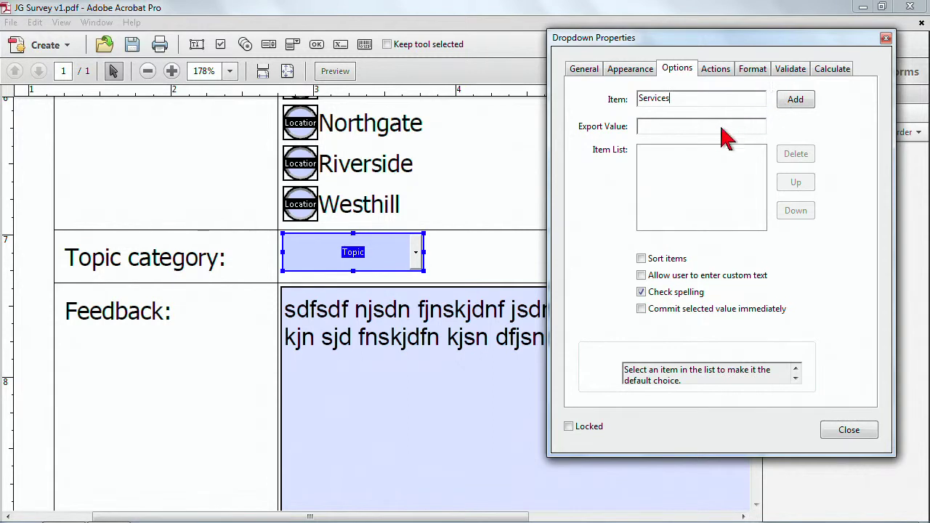
{"action": "left_click", "coordinate": [795, 99]}
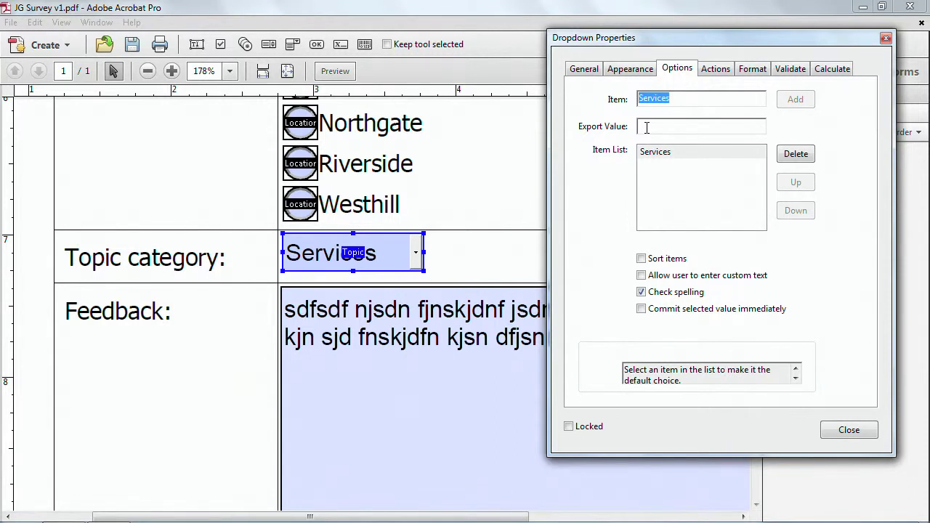
Add Advice, Orders and Other to the Topic dropdown's item list after Services, and close its properties
{"action": "left_click", "coordinate": [647, 128]}
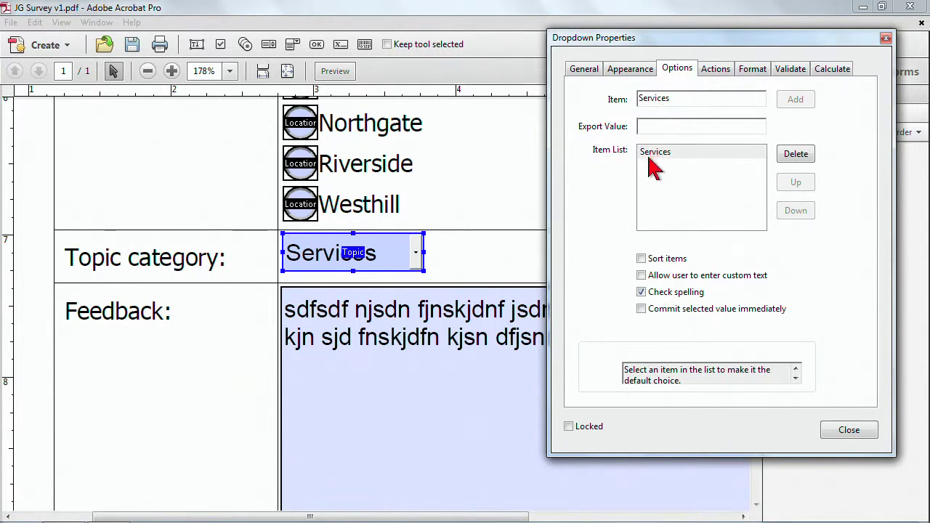
{"action": "double_click", "coordinate": [657, 101]}
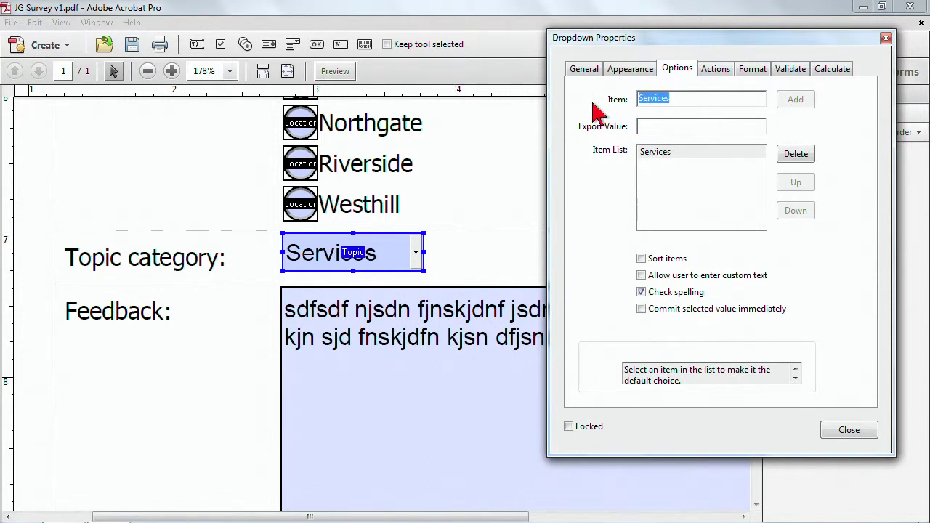
{"action": "type", "text": "Advic"}
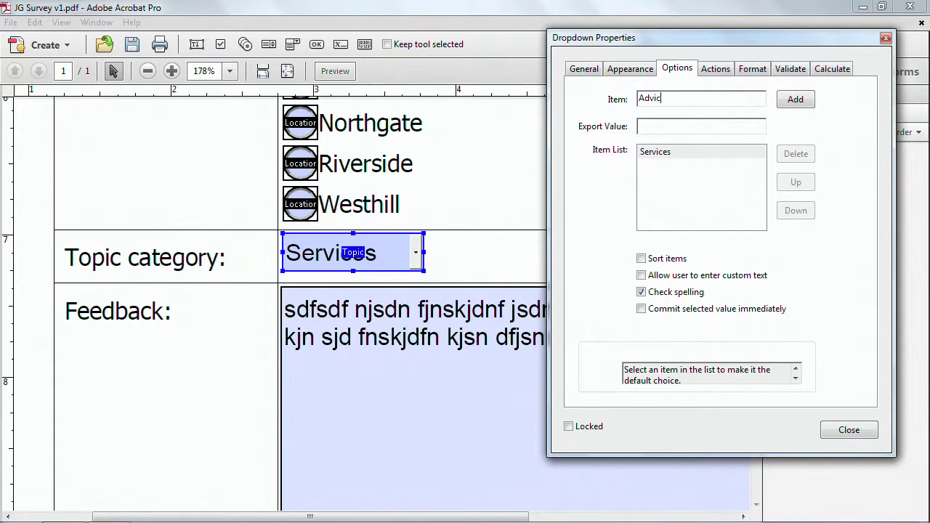
{"action": "type", "text": "e"}
{"action": "left_click", "coordinate": [795, 99]}
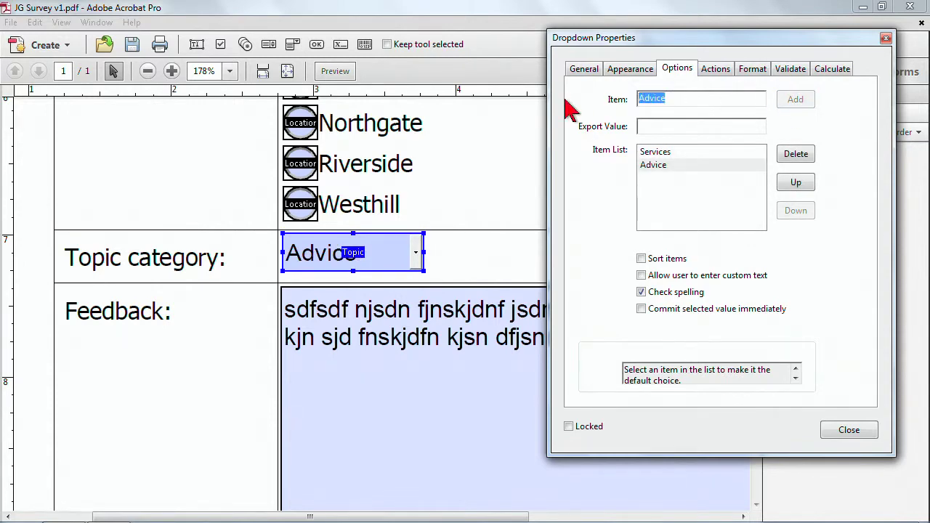
{"action": "type", "text": "Or"}
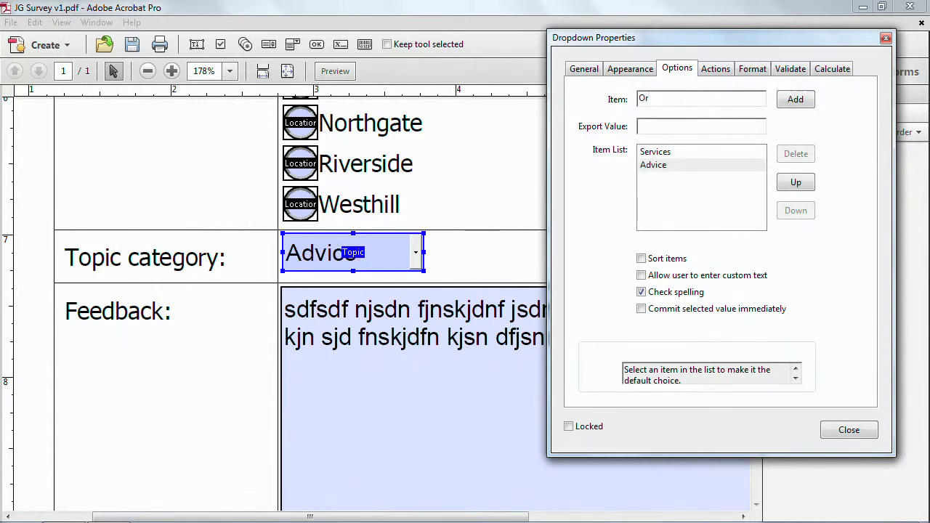
{"action": "type", "text": "ders"}
{"action": "left_click", "coordinate": [796, 100]}
{"action": "type", "text": "Other"}
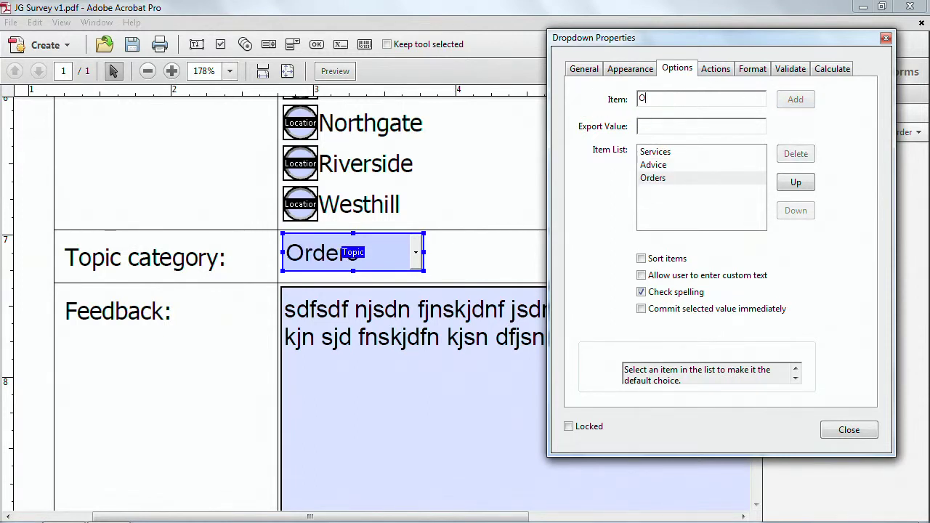
{"action": "left_click", "coordinate": [798, 102]}
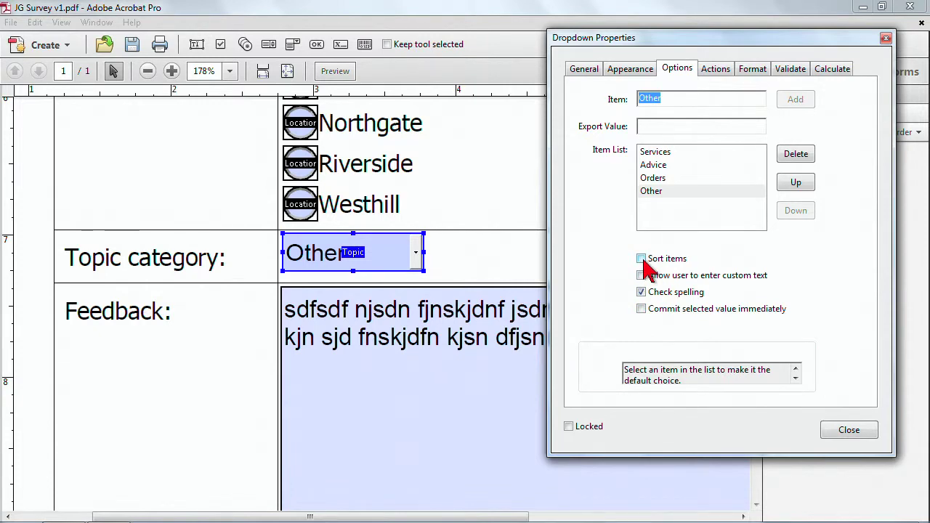
{"action": "left_click", "coordinate": [849, 430]}
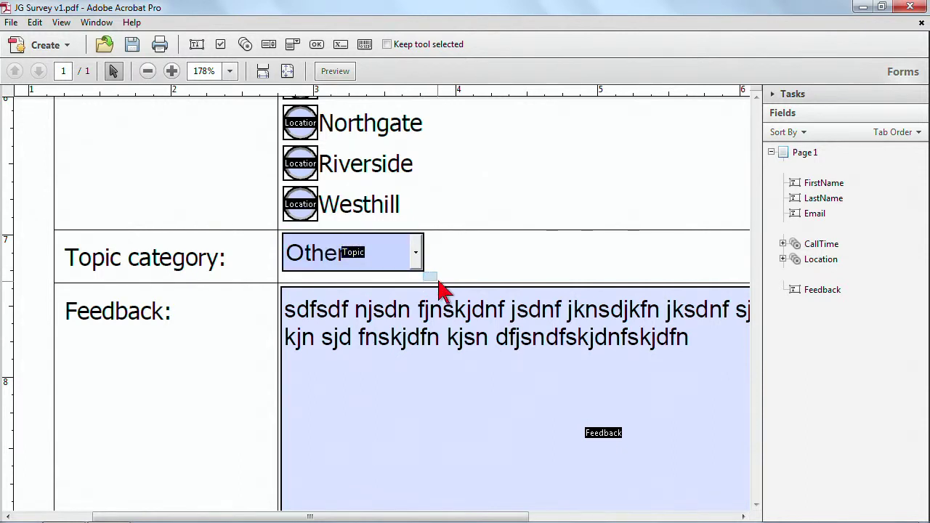
Enlarge the Topic dropdown field slightly in width and height within the Topic category row
{"action": "left_click_drag", "start_coordinate": [422, 252], "coordinate": [448, 253]}
{"action": "left_click_drag", "start_coordinate": [364, 269], "coordinate": [364, 278]}
{"action": "scroll", "coordinate": [556, 197], "scroll_direction": "up", "scroll_amount": 3}
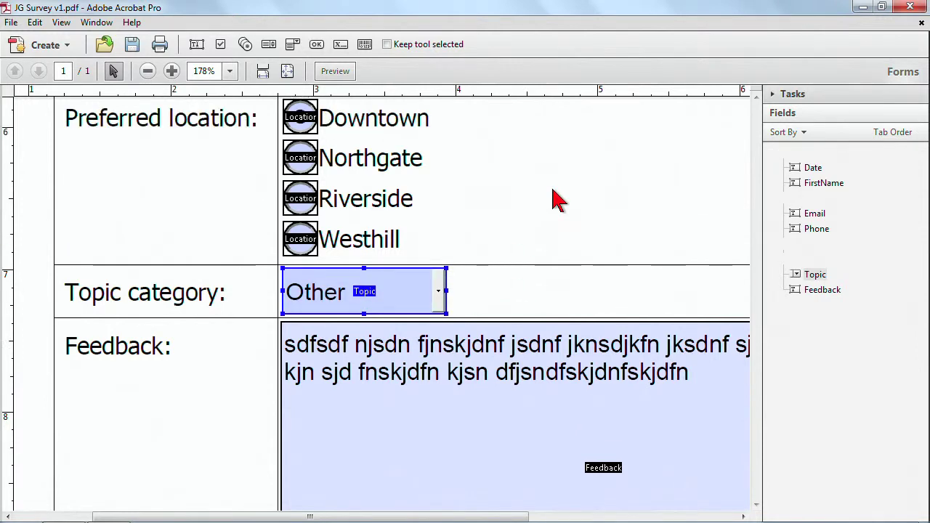
{"action": "left_click", "coordinate": [530, 250]}
{"action": "left_click", "coordinate": [397, 361]}
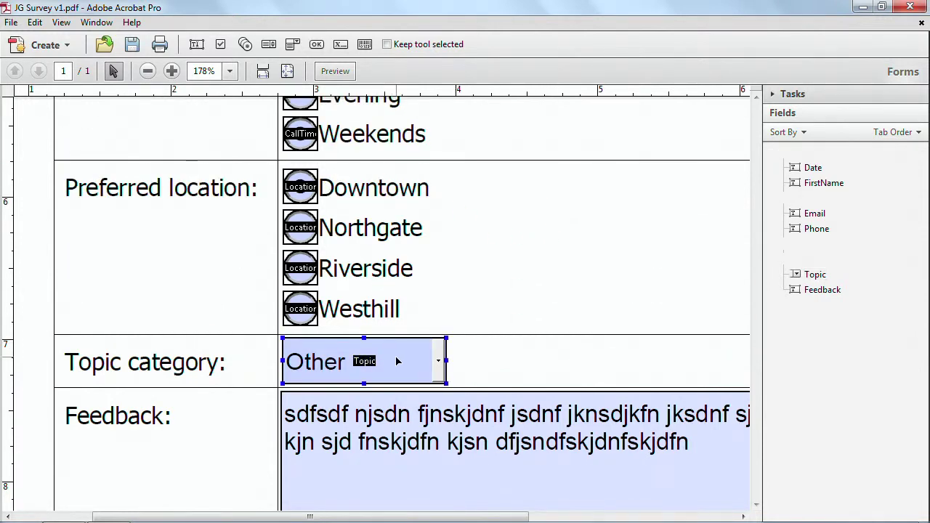
{"action": "left_click", "coordinate": [390, 262]}
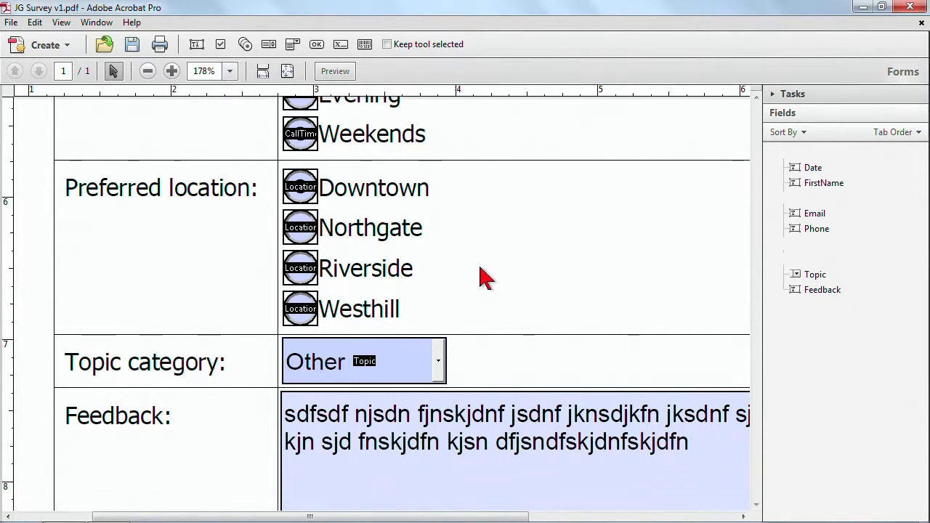
Add a list box beside the call-time choices in the Best time to call row and name it ContactPref
{"action": "right_click", "coordinate": [523, 240]}
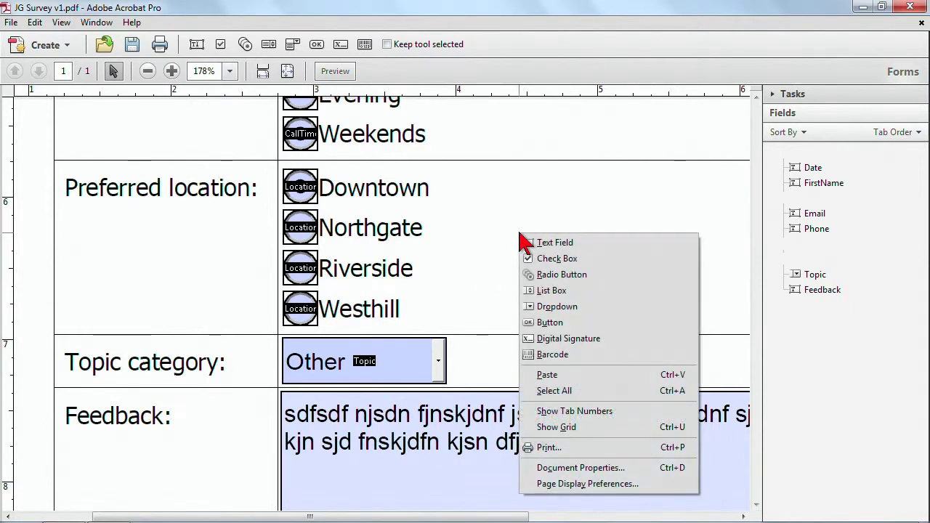
{"action": "left_click", "coordinate": [550, 290]}
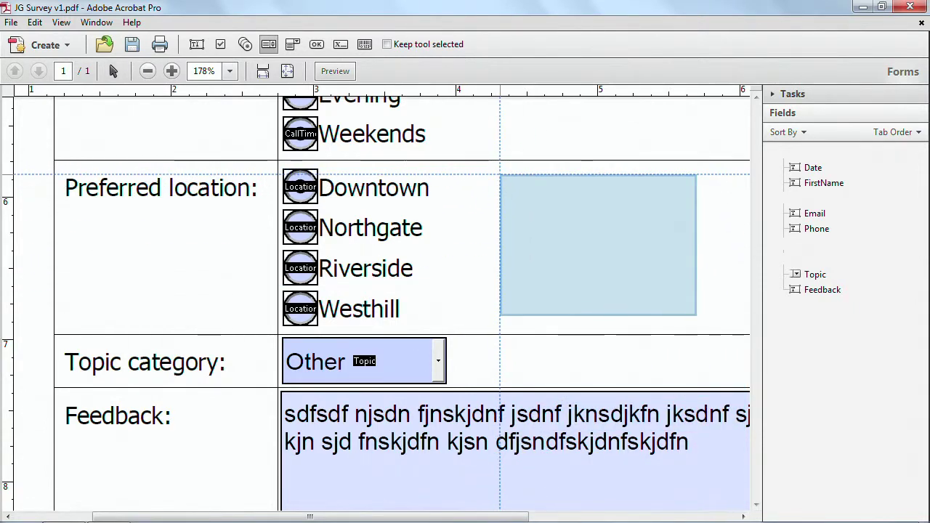
{"action": "scroll", "coordinate": [500, 174], "scroll_direction": "up", "scroll_amount": 5}
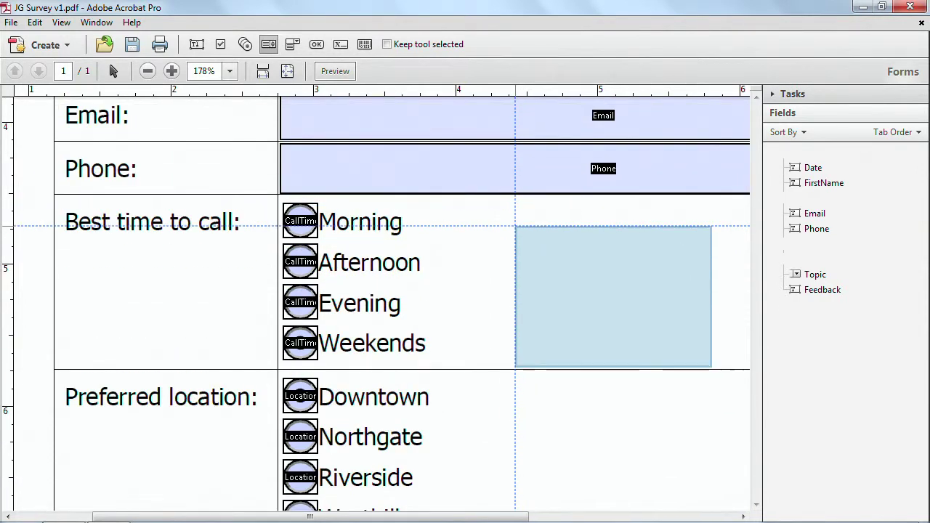
{"action": "left_click", "coordinate": [493, 214]}
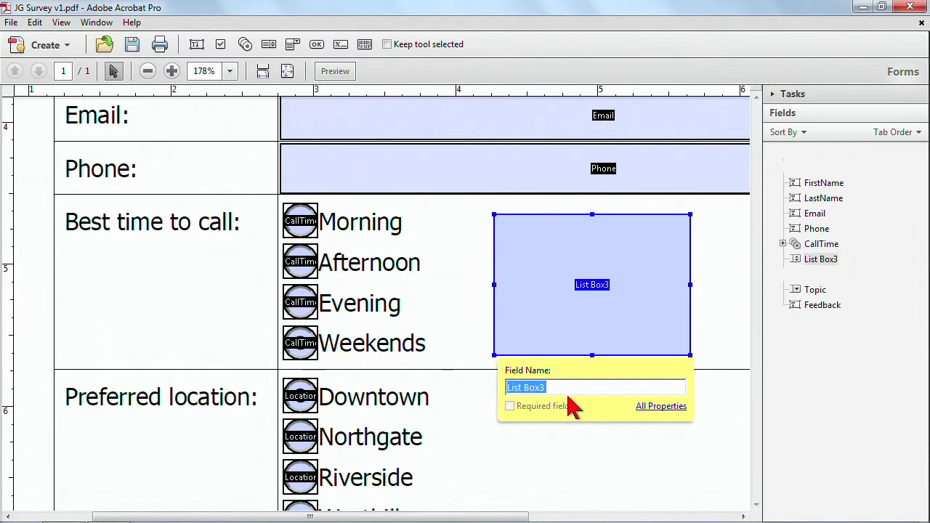
{"action": "type", "text": "ContactPref"}
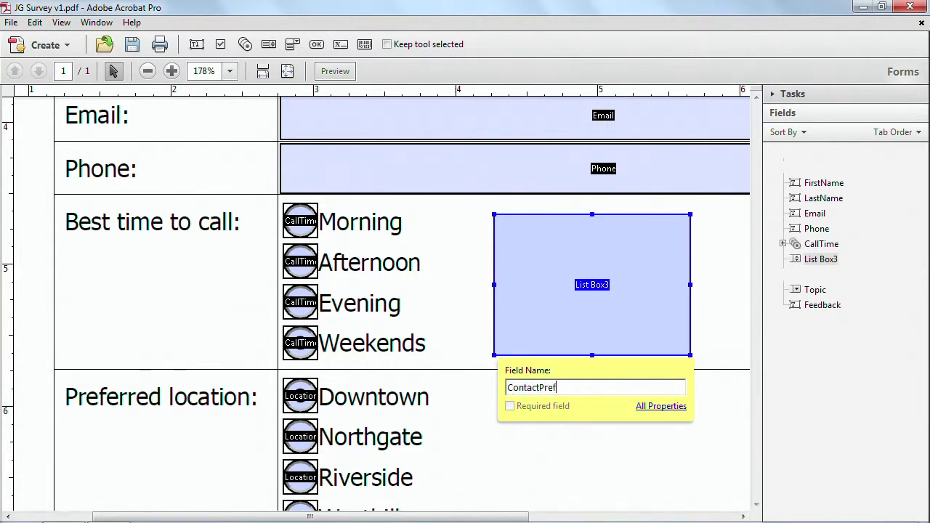
Add Email, Phone and Text to the ContactPref list box's item list
{"action": "left_click", "coordinate": [660, 406]}
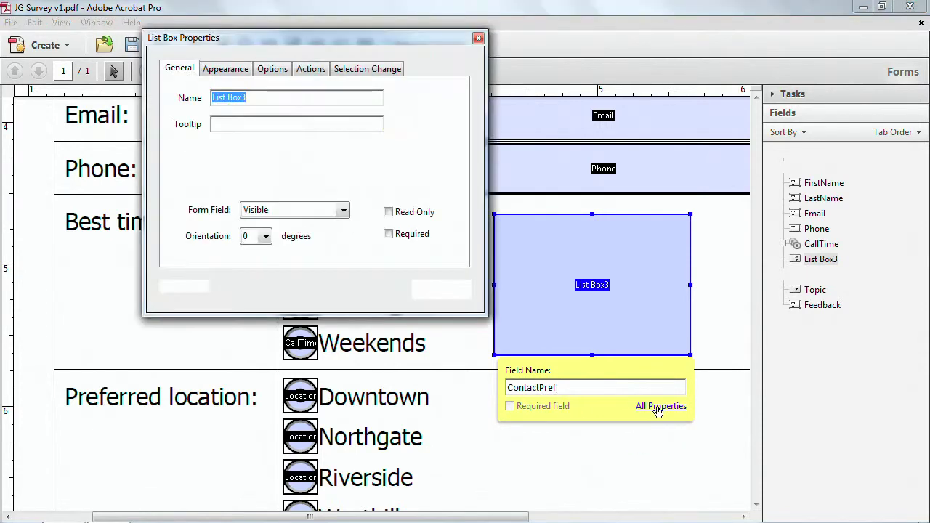
{"action": "left_click", "coordinate": [274, 73]}
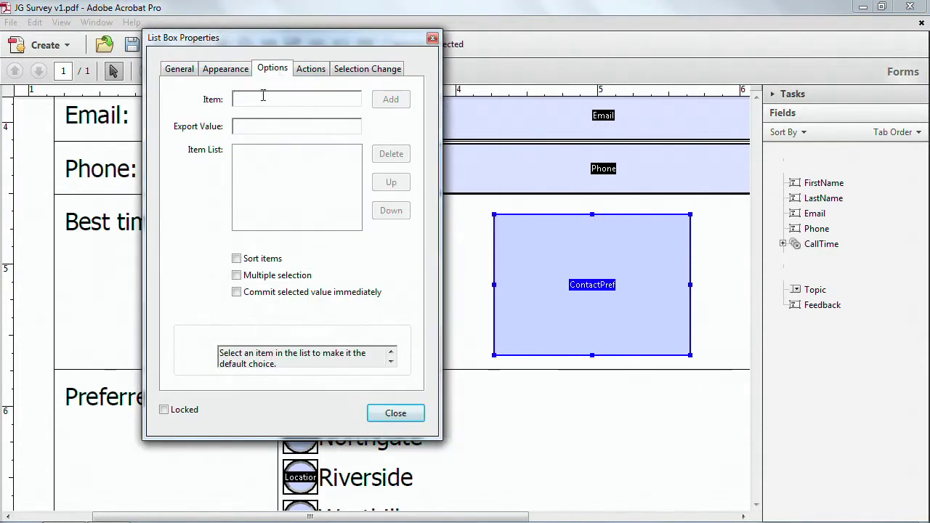
{"action": "type", "text": "Email"}
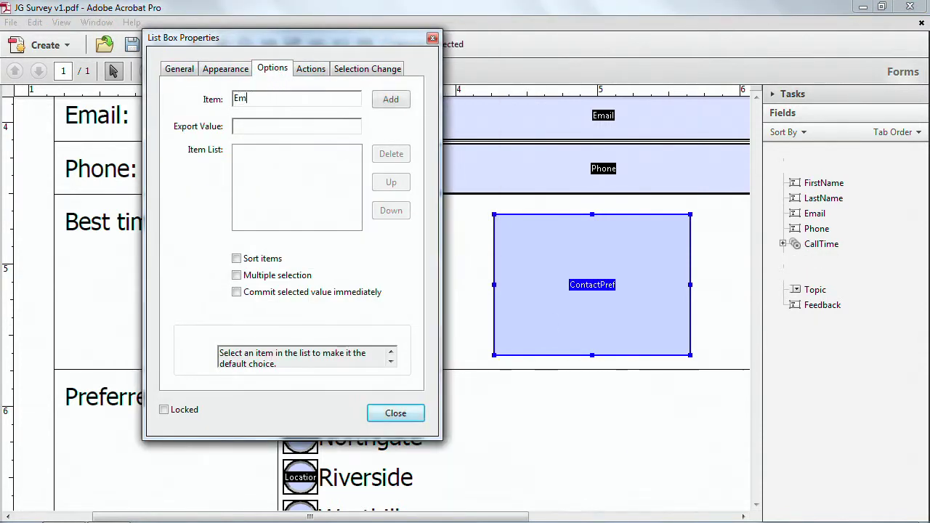
{"action": "left_click", "coordinate": [385, 102]}
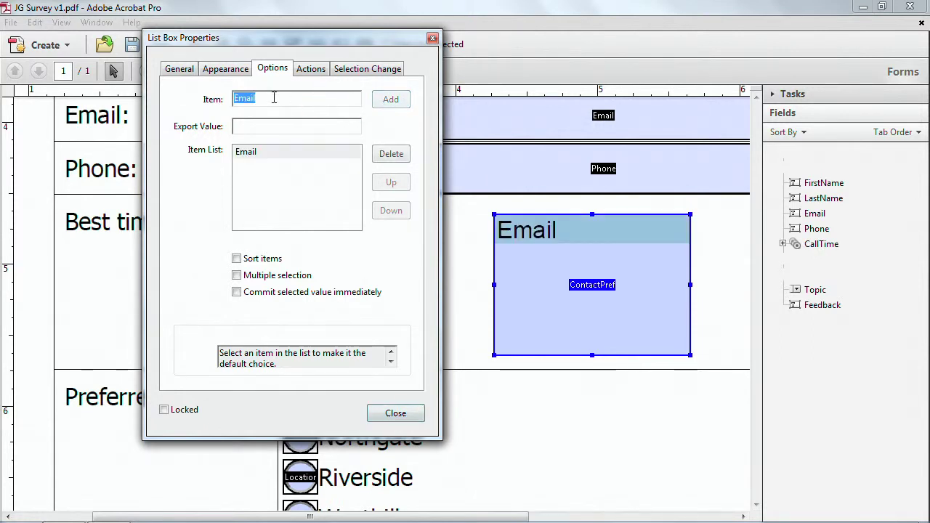
{"action": "type", "text": "Pho"}
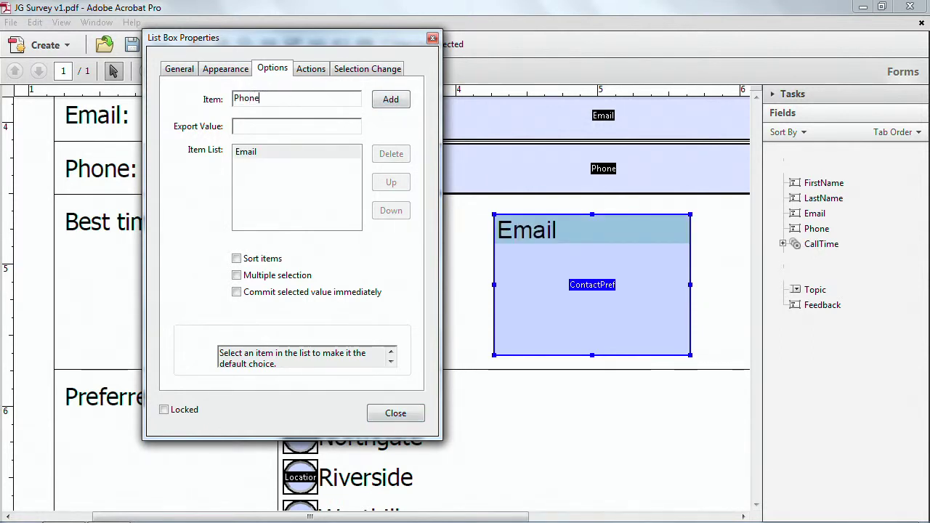
{"action": "type", "text": "ne"}
{"action": "left_click", "coordinate": [374, 100]}
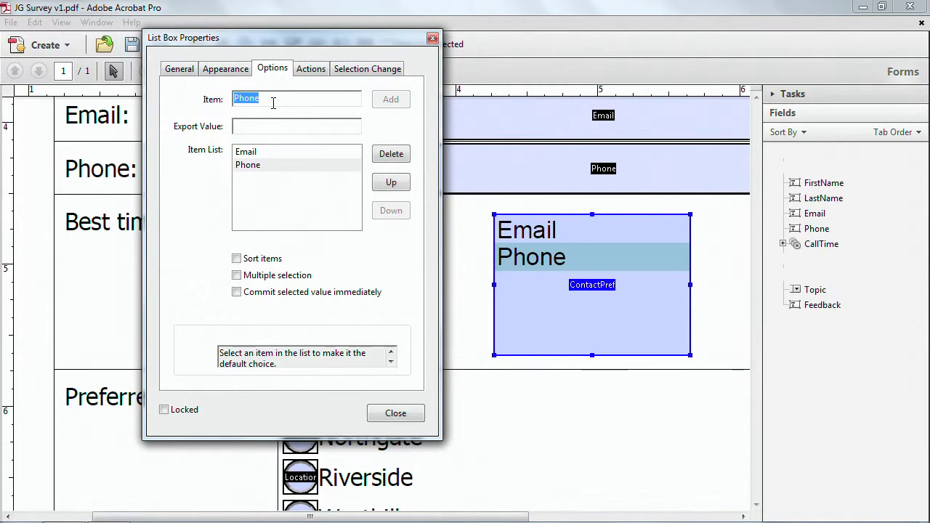
{"action": "type", "text": "TE"}
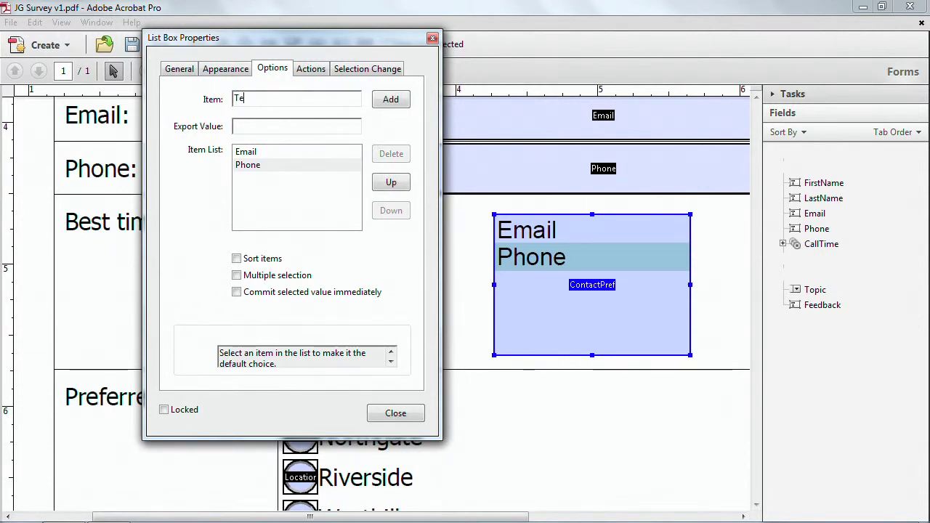
{"action": "left_click", "coordinate": [390, 99]}
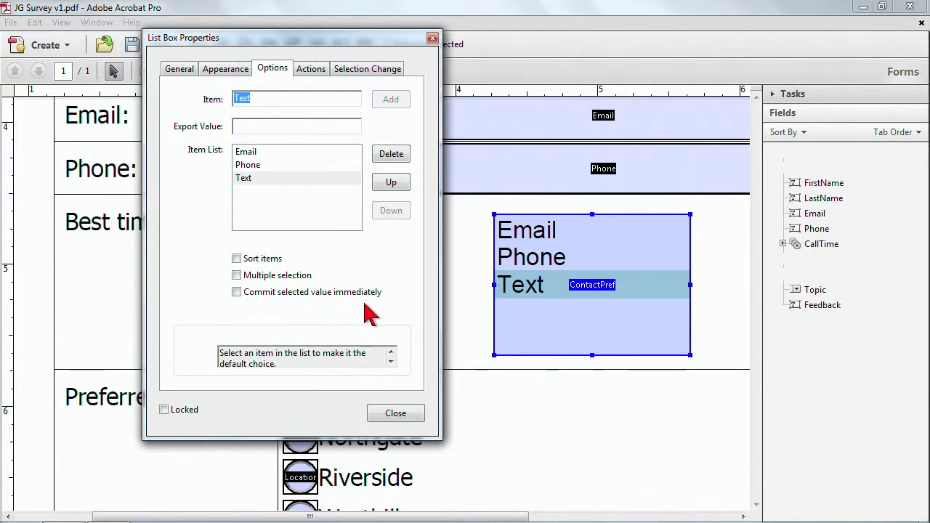
Allow multiple selection in the ContactPref list box and slightly reduce the field's height
{"action": "left_click", "coordinate": [237, 276]}
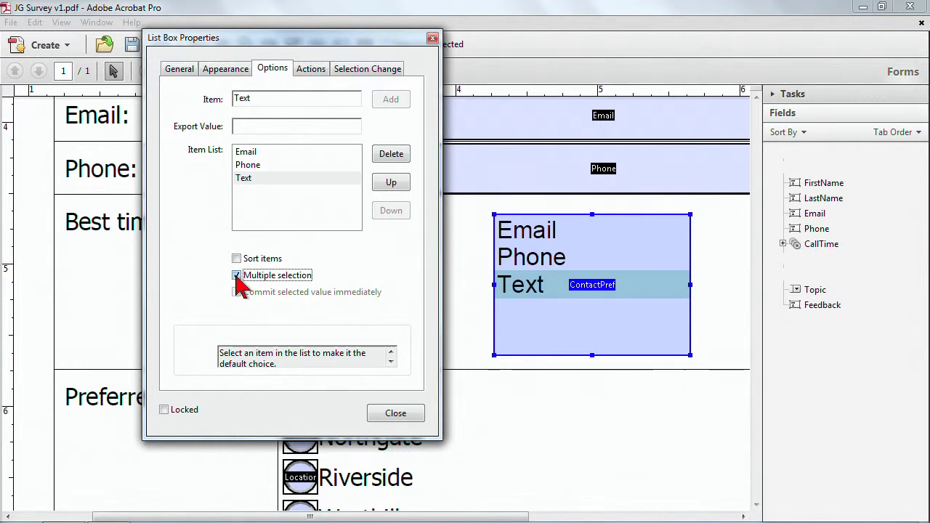
{"action": "left_click", "coordinate": [237, 276]}
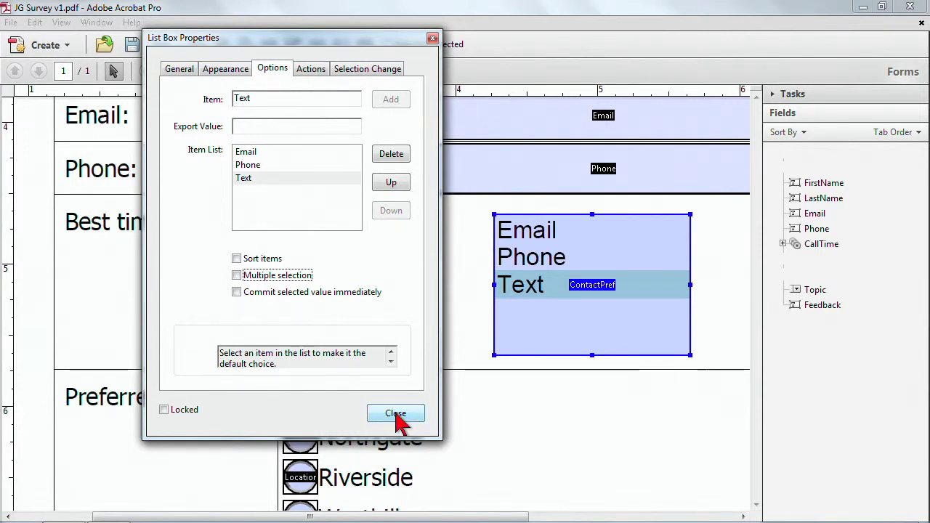
{"action": "left_click", "coordinate": [237, 275]}
{"action": "left_click", "coordinate": [386, 413]}
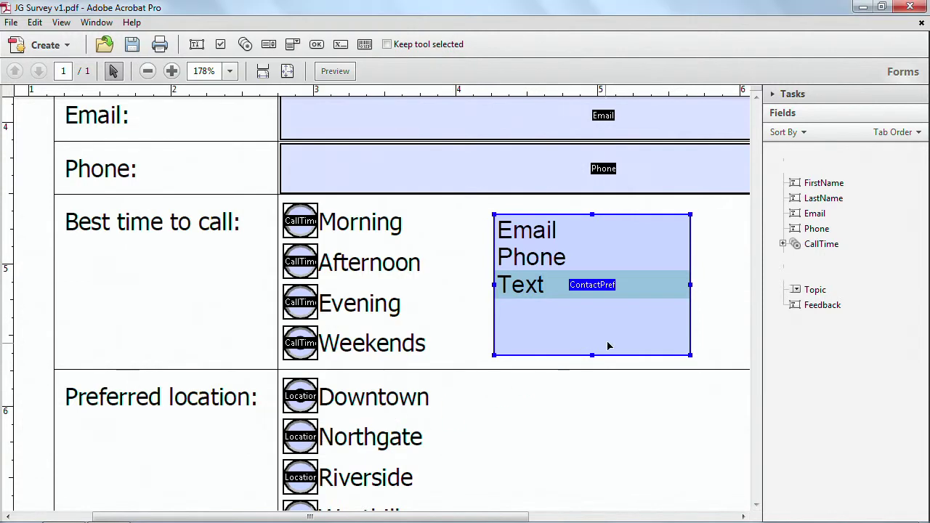
{"action": "mouse_move", "coordinate": [591, 357]}
{"action": "left_mouse_down"}
{"action": "mouse_move", "coordinate": [586, 267]}
{"action": "mouse_move", "coordinate": [601, 352]}
{"action": "left_mouse_up"}
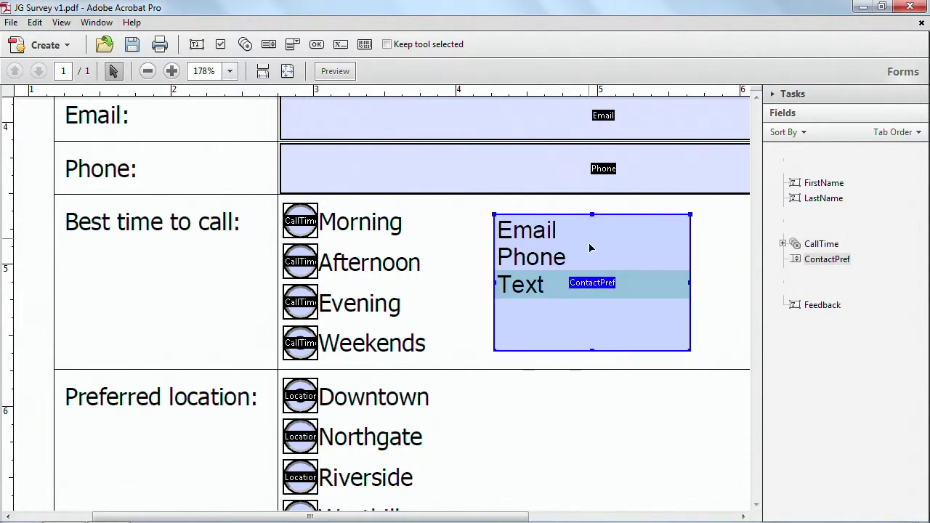
{"action": "left_click", "coordinate": [699, 287]}
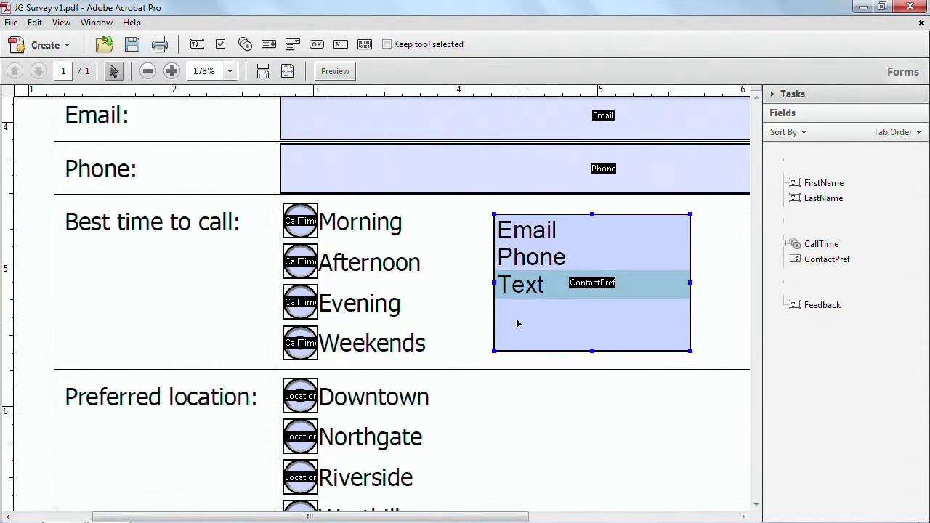
Preview the form and test the contact list box with single choices and Phone and Text together, ending with Text alone
{"action": "left_click", "coordinate": [335, 70]}
{"action": "scroll", "coordinate": [515, 327], "scroll_direction": "down", "scroll_amount": 1}
{"action": "left_click", "coordinate": [509, 243]}
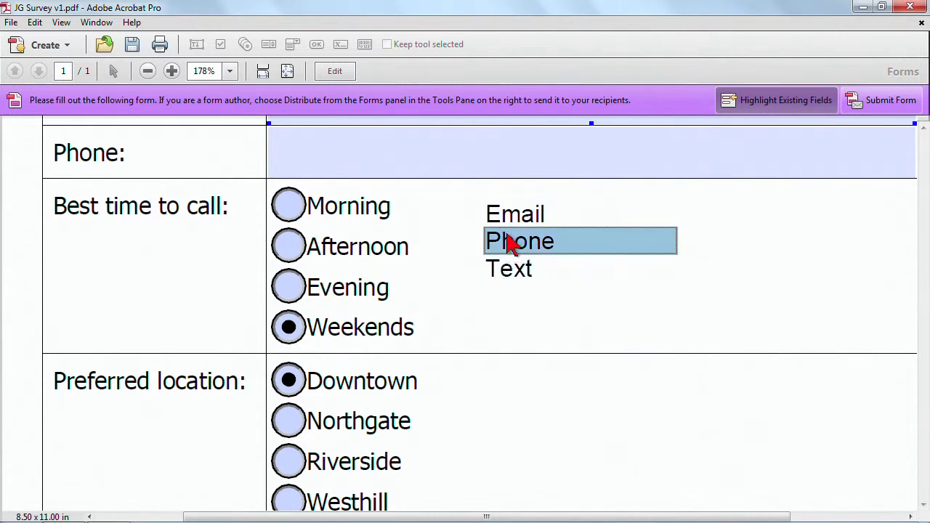
{"action": "left_click", "coordinate": [509, 218]}
{"action": "left_click", "coordinate": [513, 273]}
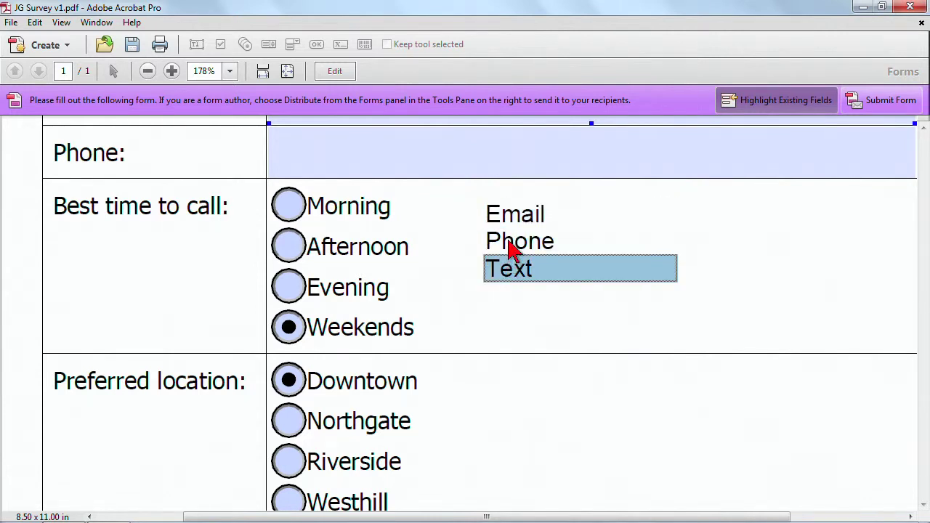
{"action": "left_click", "coordinate": [511, 247], "text": "ctrl"}
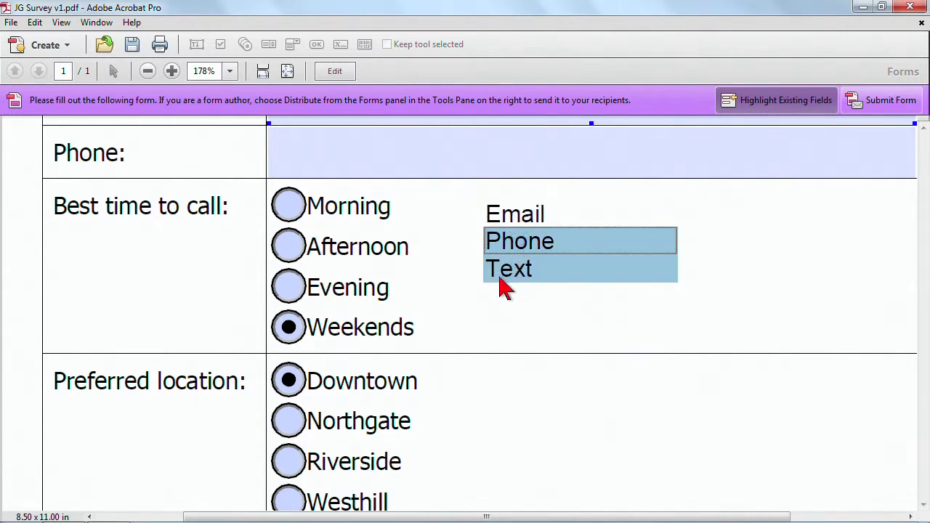
{"action": "left_click", "coordinate": [502, 275]}
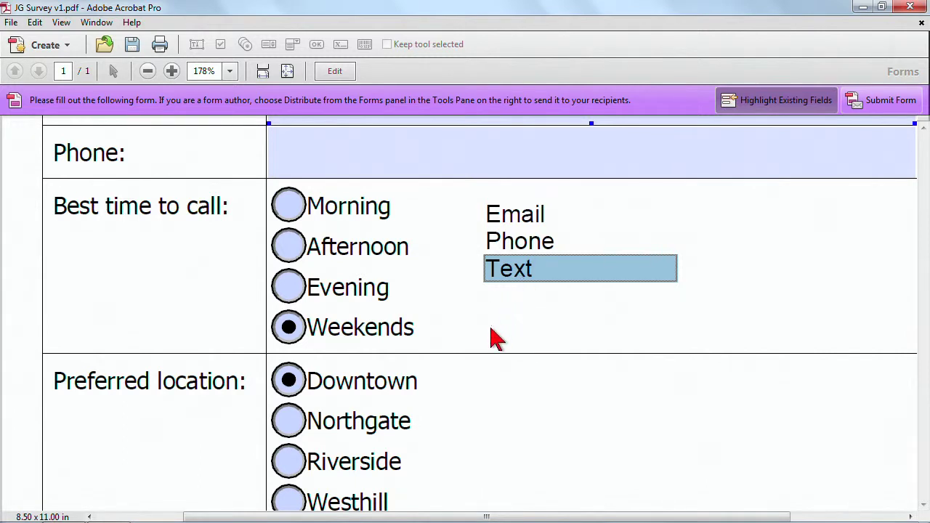
Choose Advice in the Topic category dropdown of the previewed form
{"action": "scroll", "coordinate": [496, 334], "scroll_direction": "down", "scroll_amount": 1}
{"action": "scroll", "coordinate": [492, 348], "scroll_direction": "down", "scroll_amount": 1}
{"action": "left_click", "coordinate": [427, 416]}
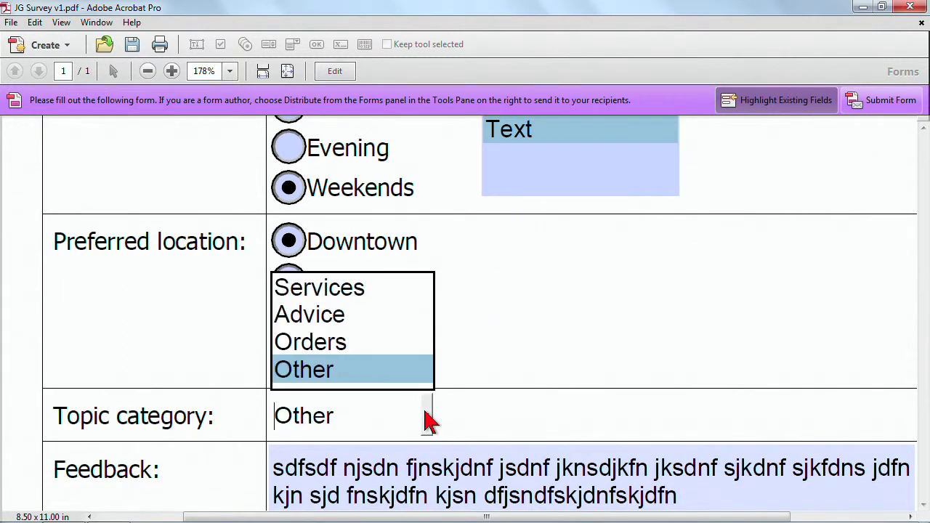
{"action": "left_click", "coordinate": [332, 314]}
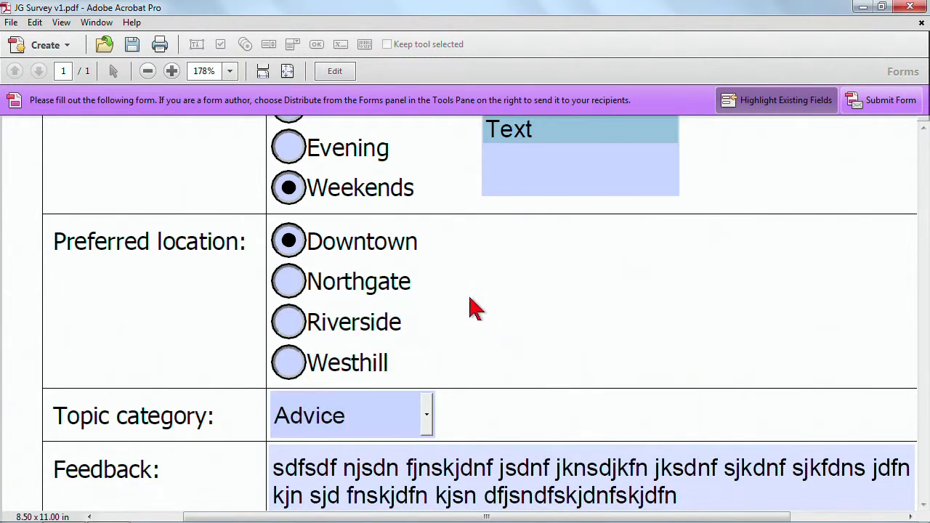
Return to form editing and add a check box named Newsletter in front of the newsletter sign-up line below Feedback
{"action": "left_click", "coordinate": [335, 72]}
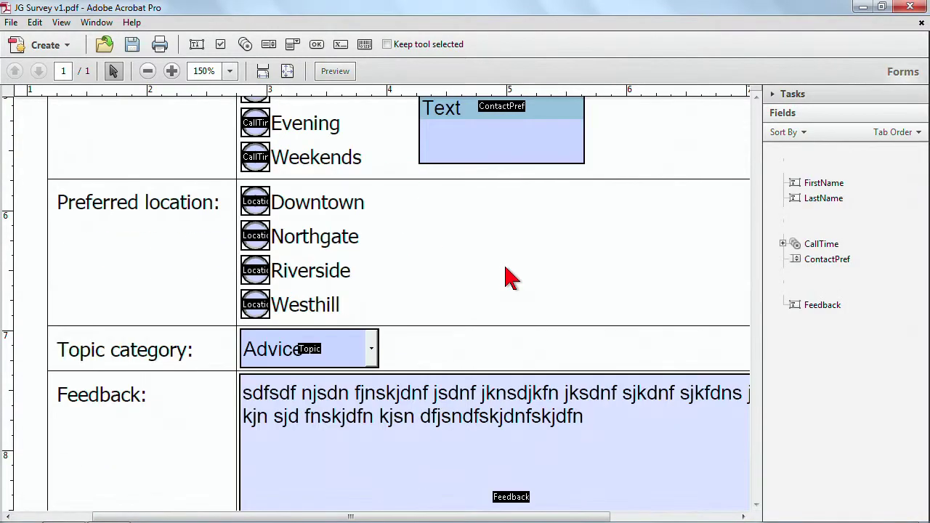
{"action": "key", "text": "ctrl+minus"}
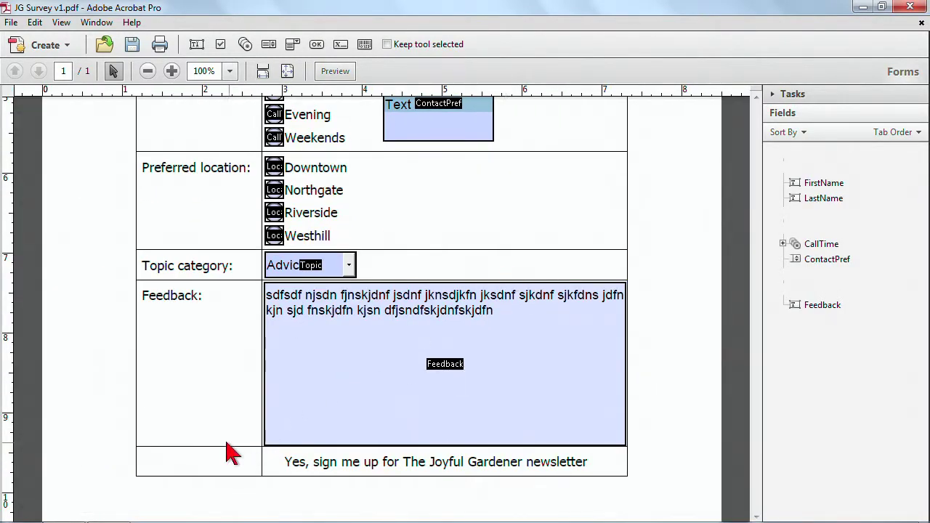
{"action": "scroll", "coordinate": [231, 450], "scroll_direction": "down", "scroll_amount": 1}
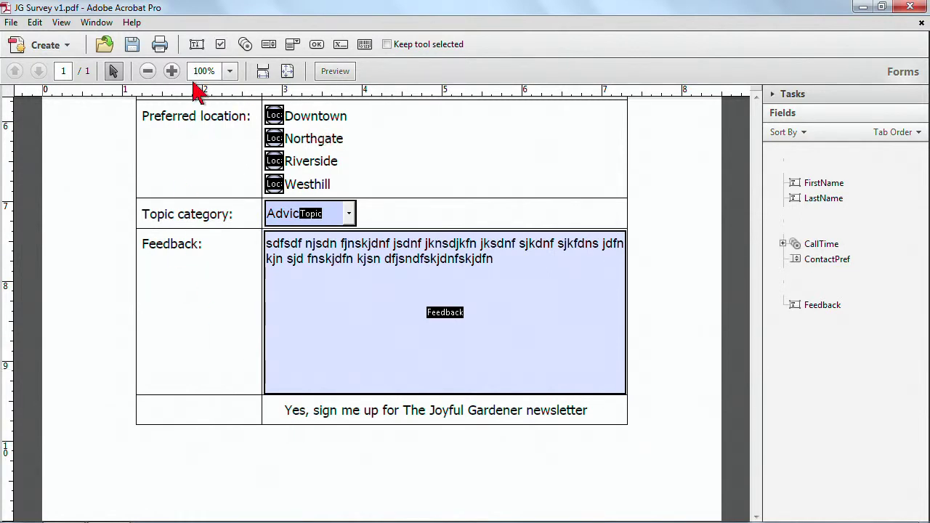
{"action": "left_click", "coordinate": [220, 45]}
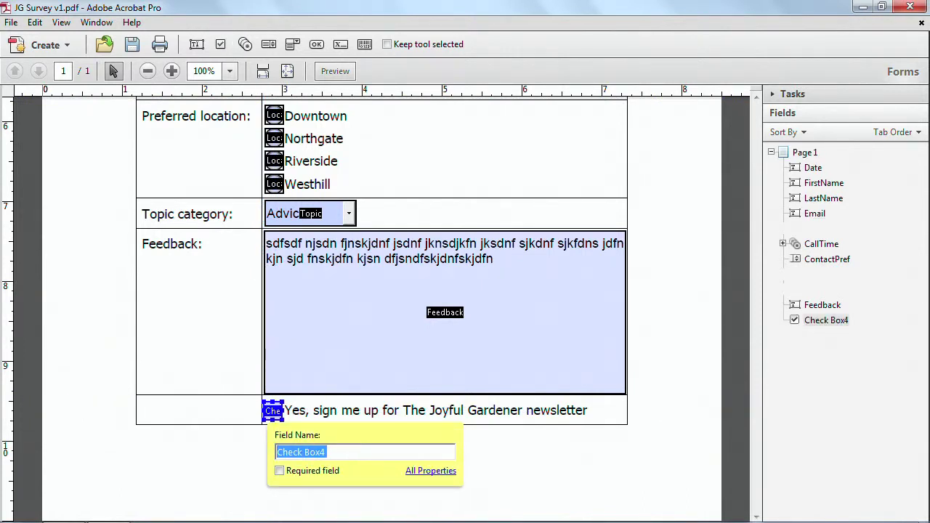
{"action": "type", "text": "Newsletter"}
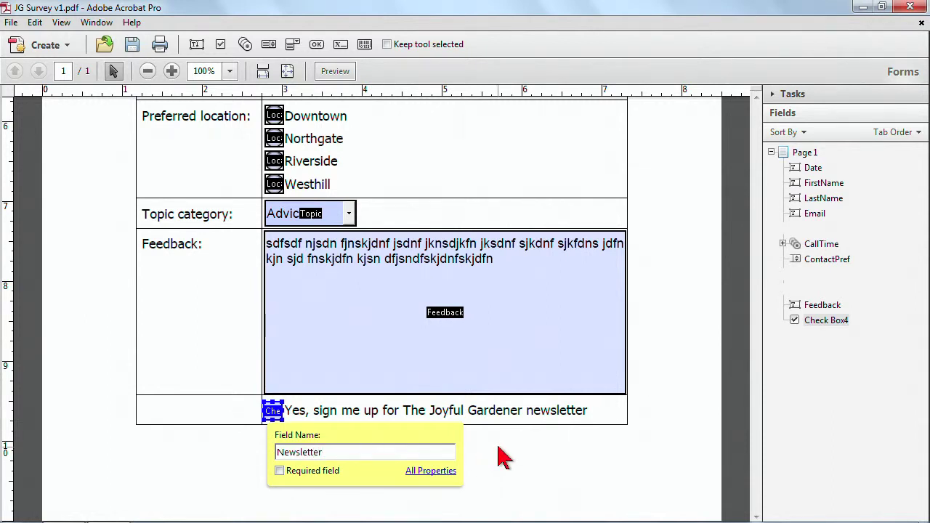
{"action": "left_click", "coordinate": [500, 451]}
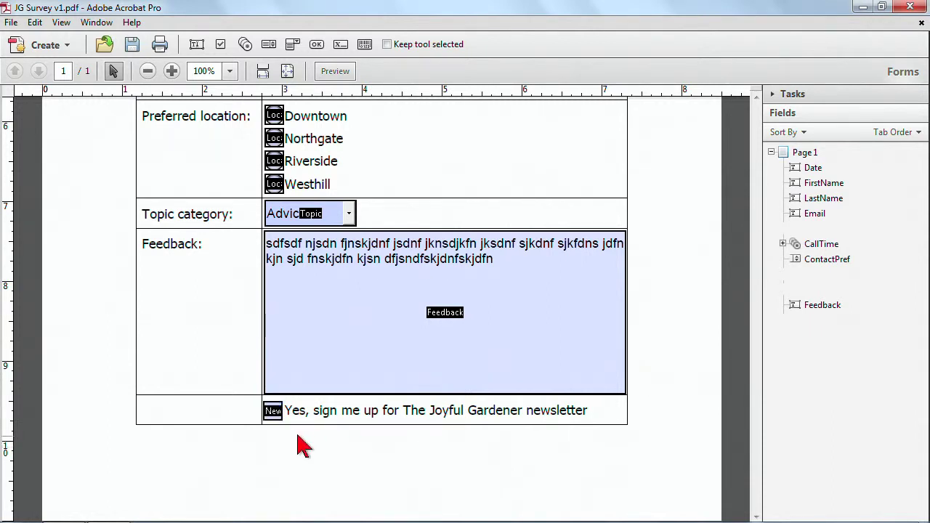
Set the Newsletter check box's style to Diamond and keep its export value as Yes
{"action": "double_click", "coordinate": [274, 412]}
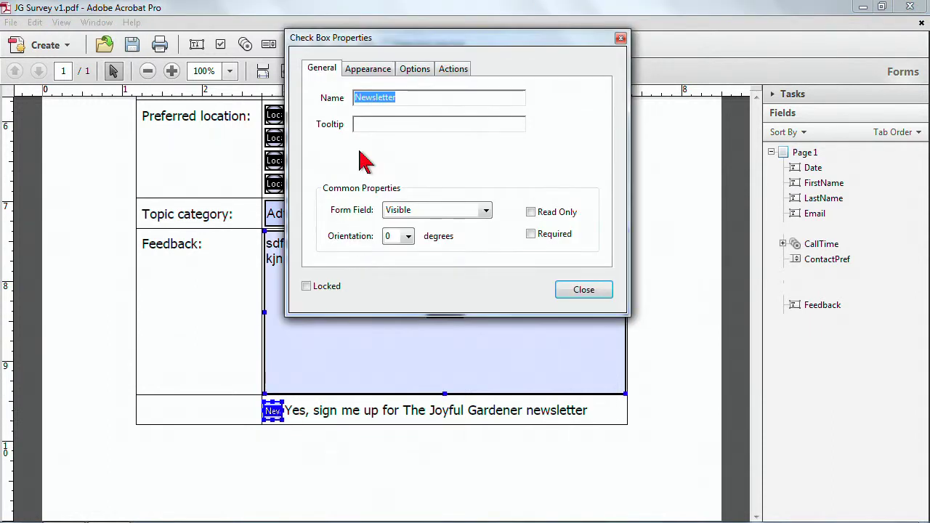
{"action": "left_click", "coordinate": [371, 69]}
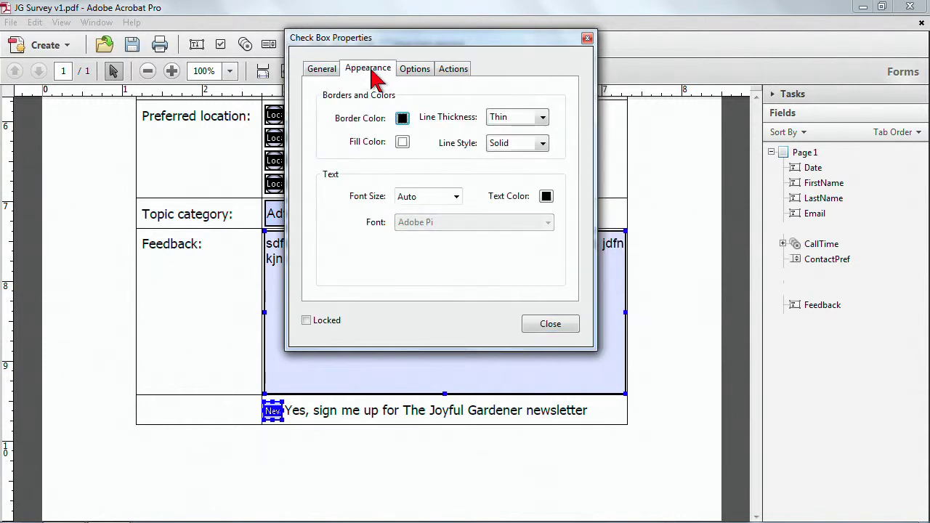
{"action": "left_click", "coordinate": [413, 69]}
{"action": "left_click", "coordinate": [436, 98]}
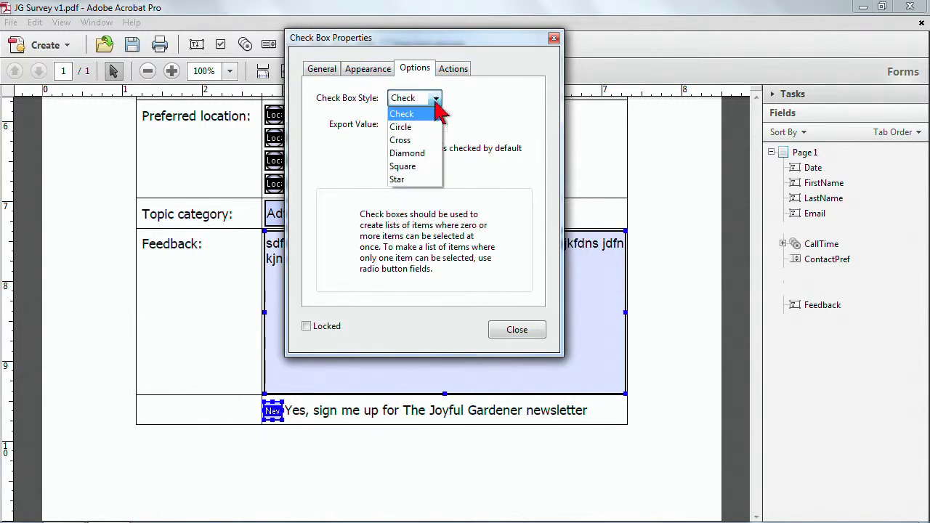
{"action": "left_click", "coordinate": [413, 153]}
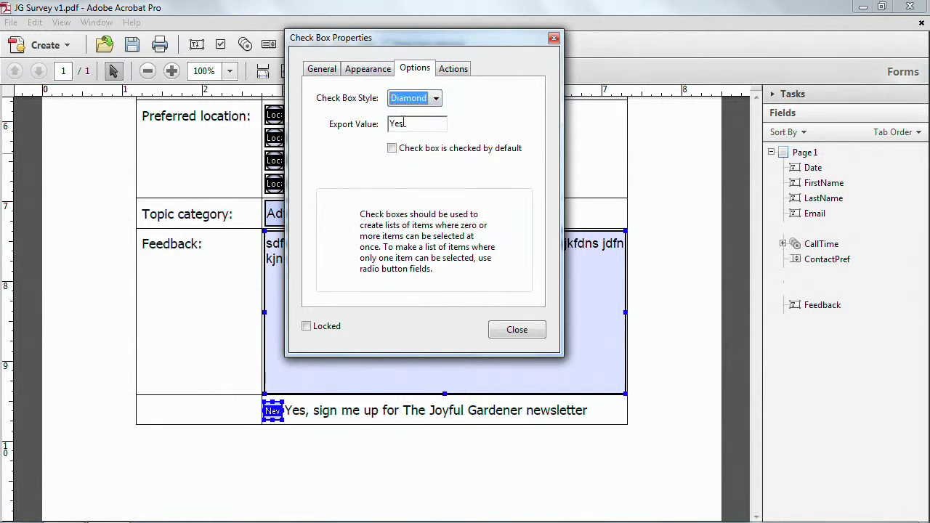
{"action": "left_click_drag", "start_coordinate": [406, 122], "coordinate": [385, 123]}
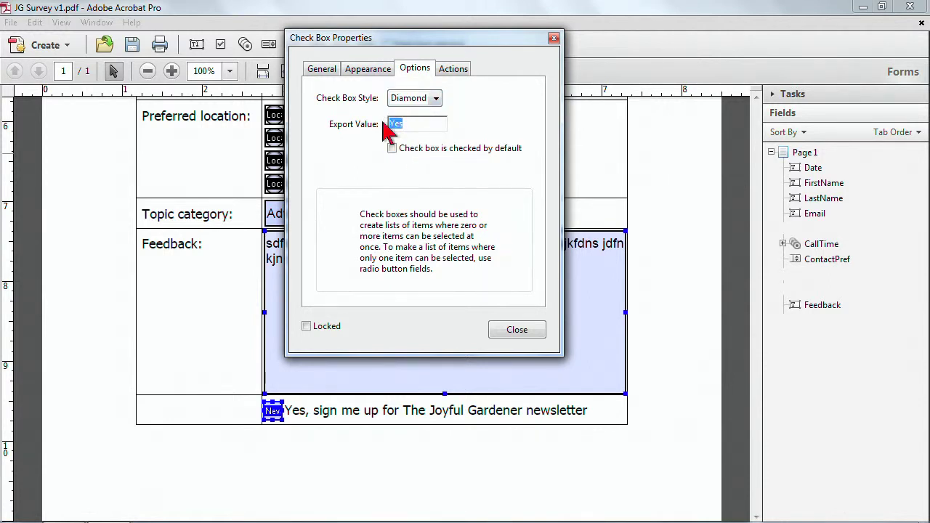
{"action": "type", "text": "T"}
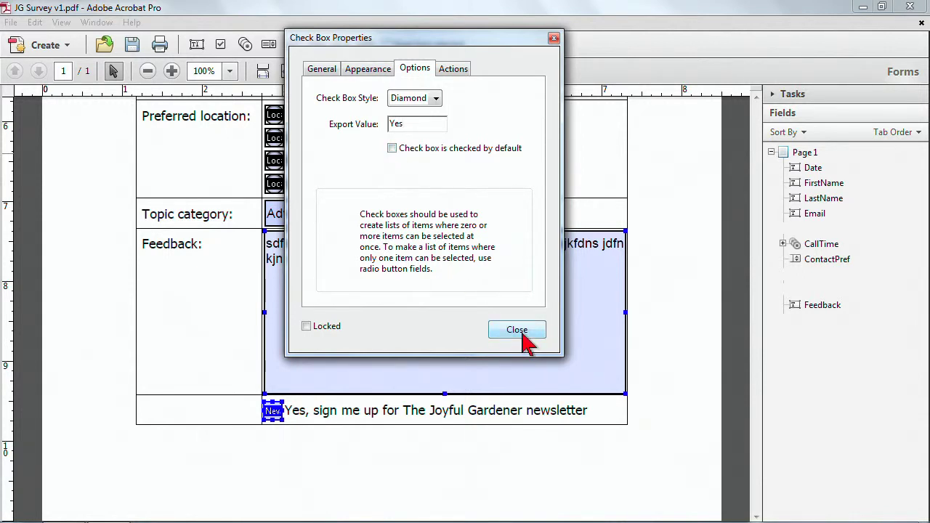
{"action": "left_click", "coordinate": [516, 331]}
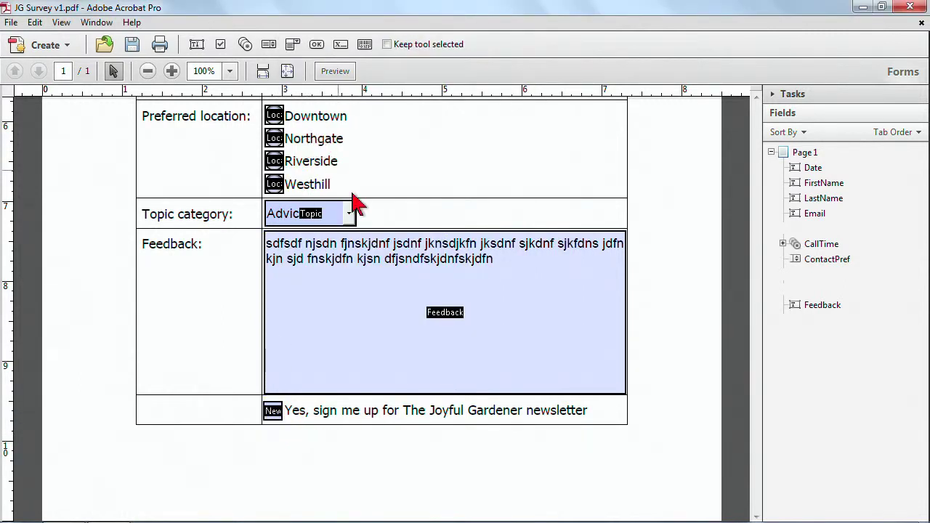
Preview the form and examine the whole page with all its fields
{"action": "left_click", "coordinate": [335, 71]}
{"action": "scroll", "coordinate": [487, 156], "scroll_direction": "up", "scroll_amount": 5}
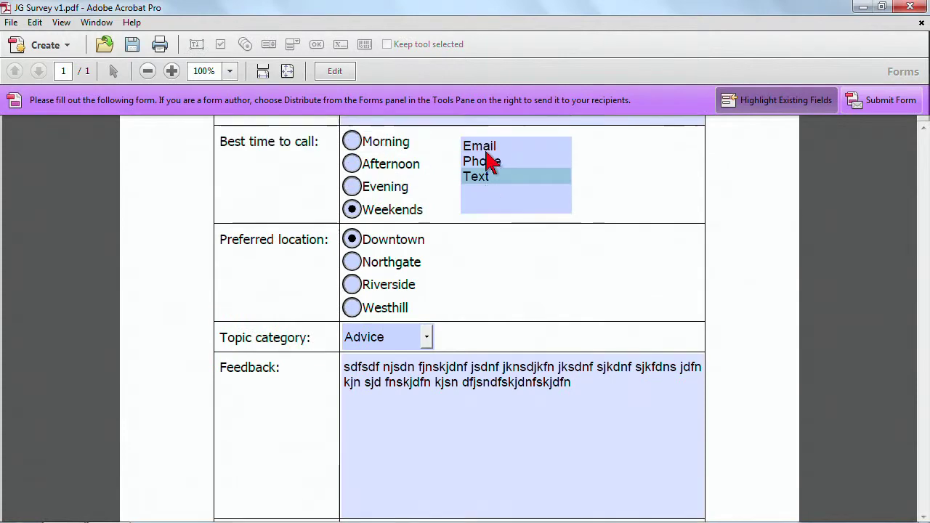
{"action": "left_click", "coordinate": [147, 72]}
{"action": "left_click", "coordinate": [148, 72]}
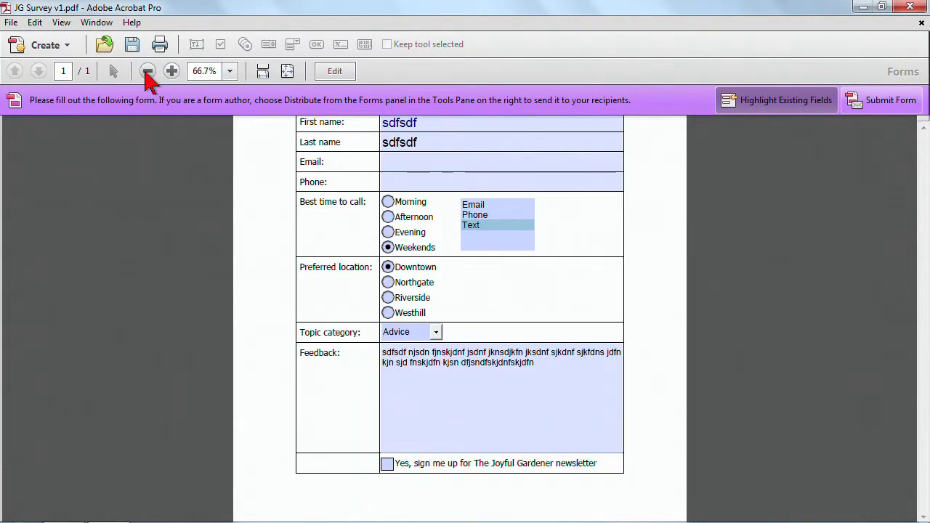
{"action": "left_click", "coordinate": [148, 71]}
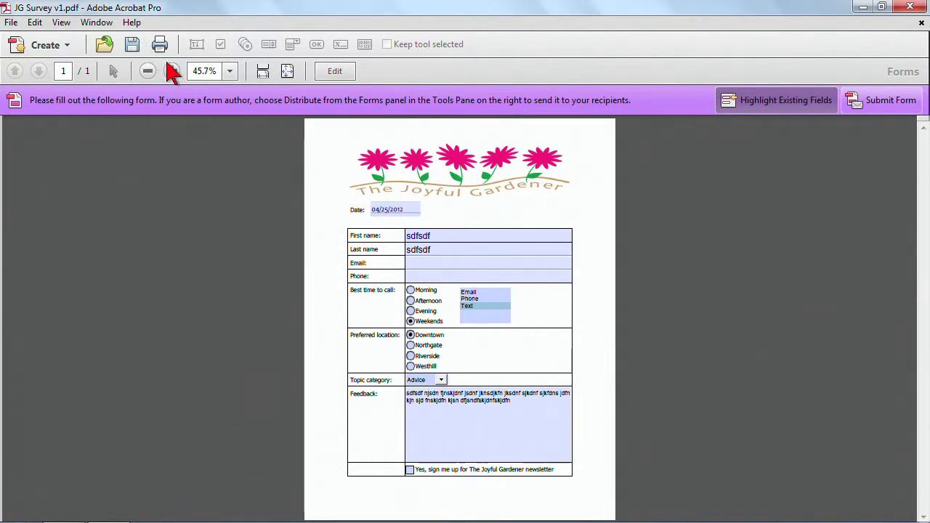
Return to form editing, add a button named Reset below the table and enlarge it to about 1.3 by 0.8 inches
{"action": "left_click", "coordinate": [329, 70]}
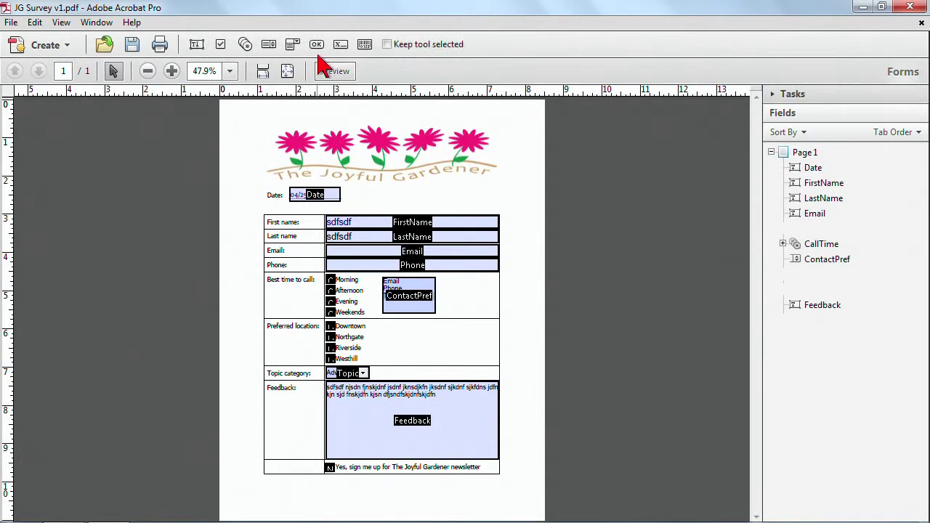
{"action": "left_click", "coordinate": [317, 45]}
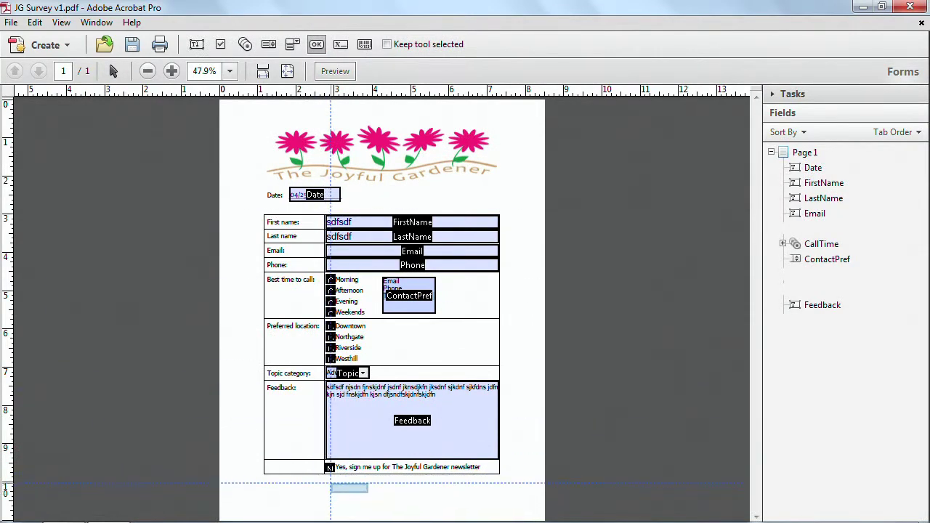
{"action": "left_click", "coordinate": [327, 481]}
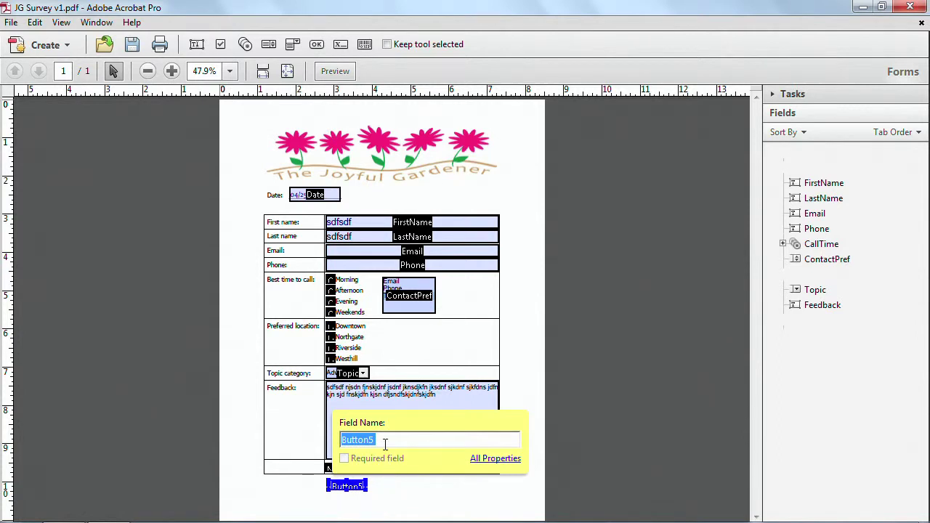
{"action": "type", "text": "Reset"}
{"action": "left_click", "coordinate": [404, 498]}
{"action": "left_click", "coordinate": [366, 492]}
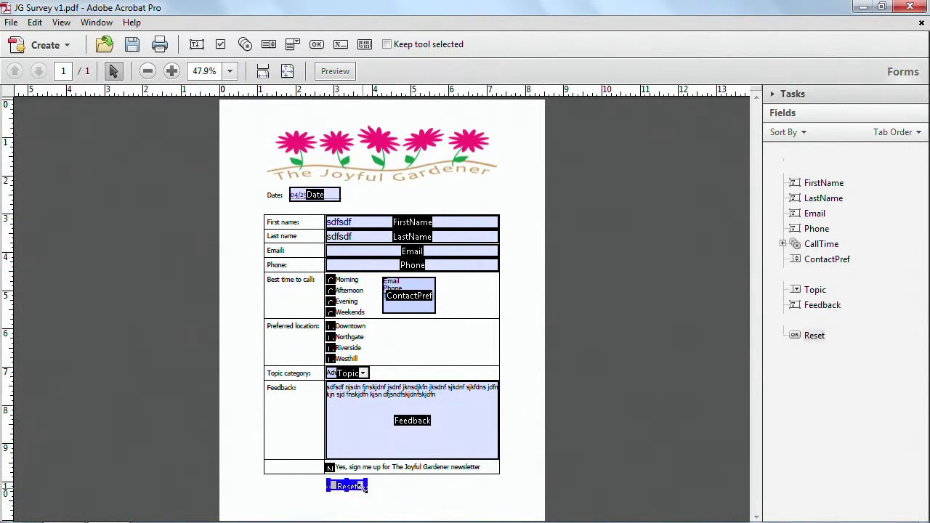
{"action": "left_click_drag", "start_coordinate": [367, 494], "coordinate": [376, 509]}
Set the trigger for the Reset button's action to Mouse Down
{"action": "double_click", "coordinate": [365, 495]}
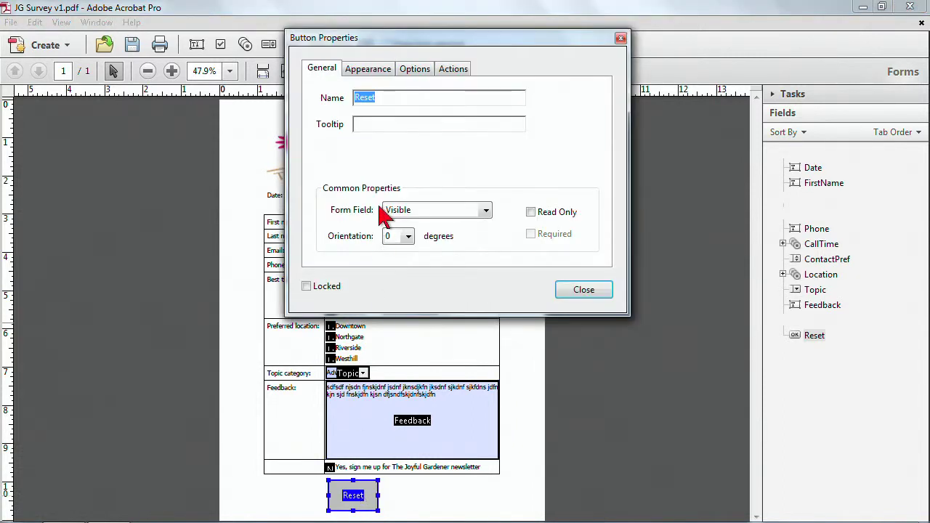
{"action": "left_click", "coordinate": [451, 70]}
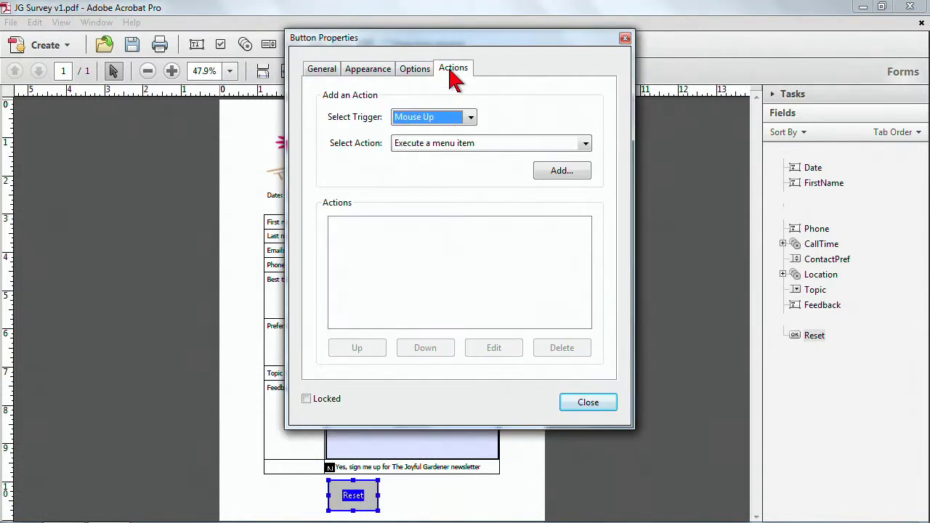
{"action": "left_click", "coordinate": [470, 118]}
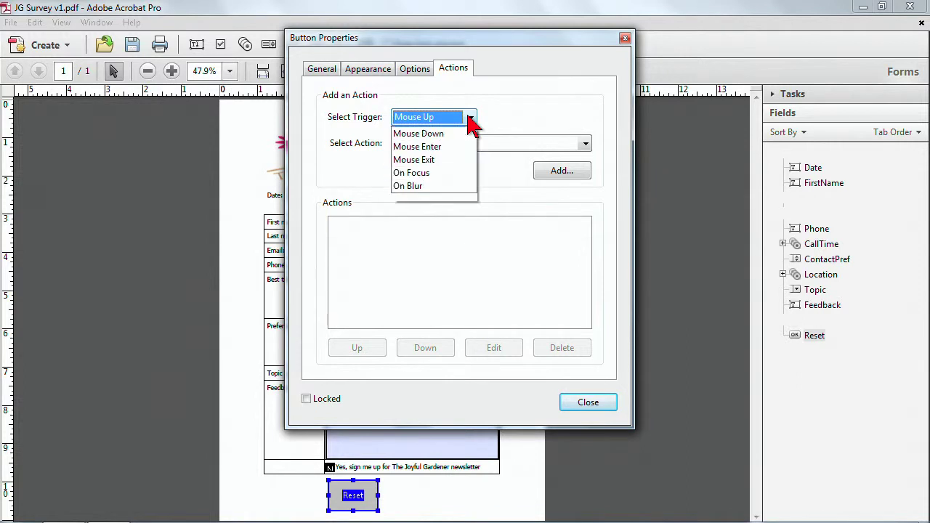
{"action": "left_click", "coordinate": [450, 147]}
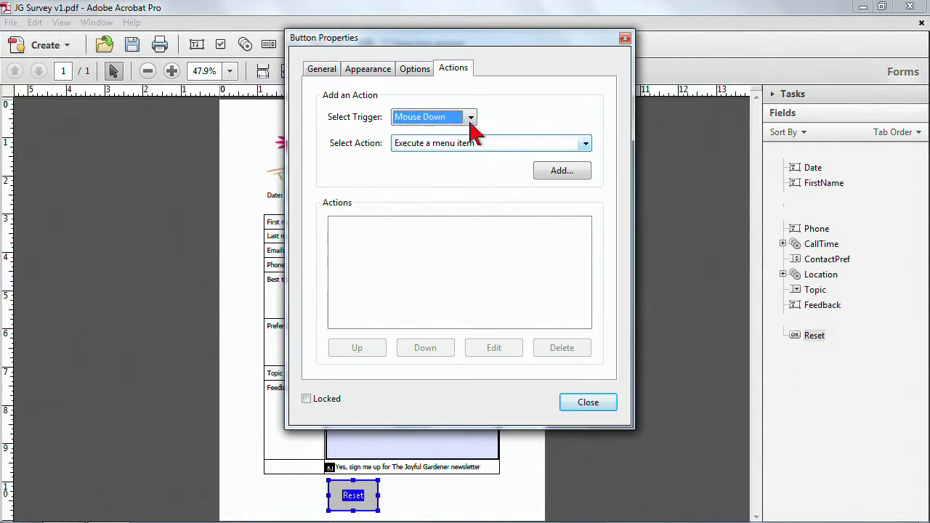
Choose Reset a form as the action type for the Reset button
{"action": "left_click", "coordinate": [585, 144]}
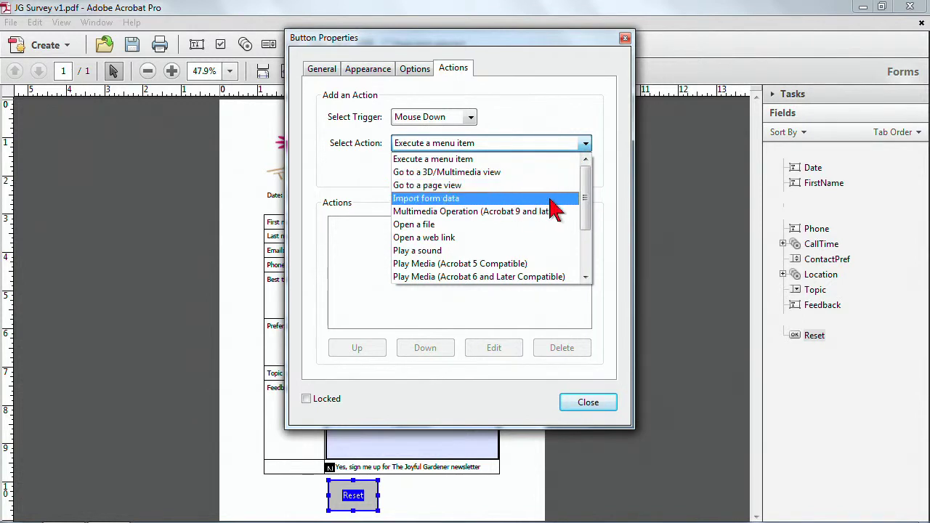
{"action": "left_click", "coordinate": [578, 185]}
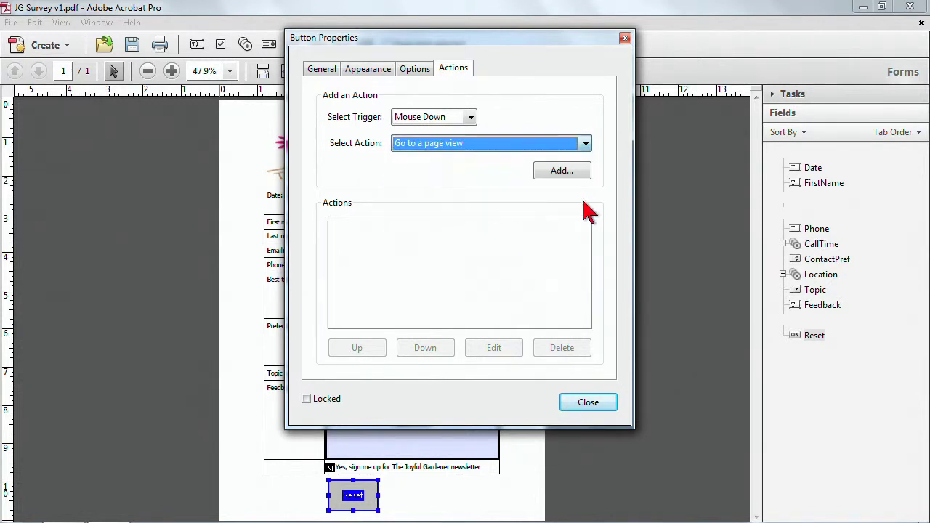
{"action": "left_click", "coordinate": [585, 143]}
{"action": "left_click_drag", "start_coordinate": [588, 205], "coordinate": [550, 228]}
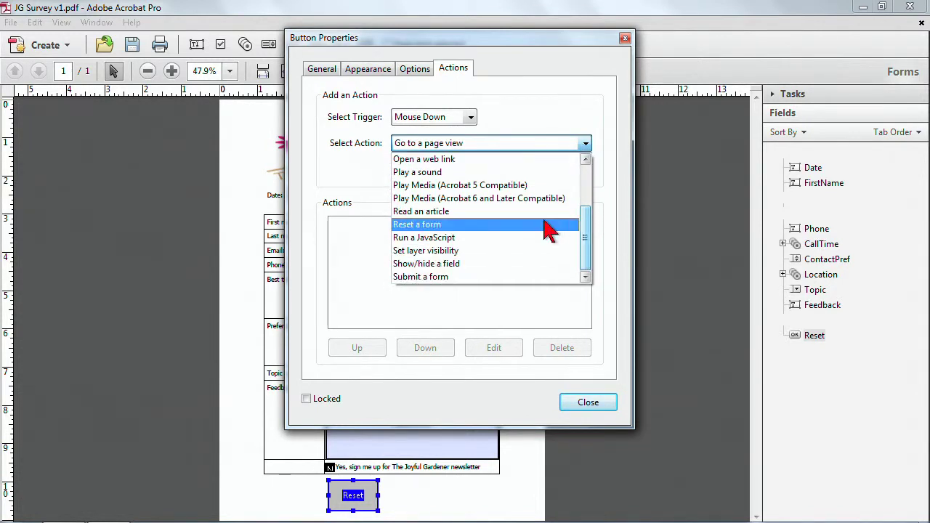
{"action": "left_click", "coordinate": [465, 232]}
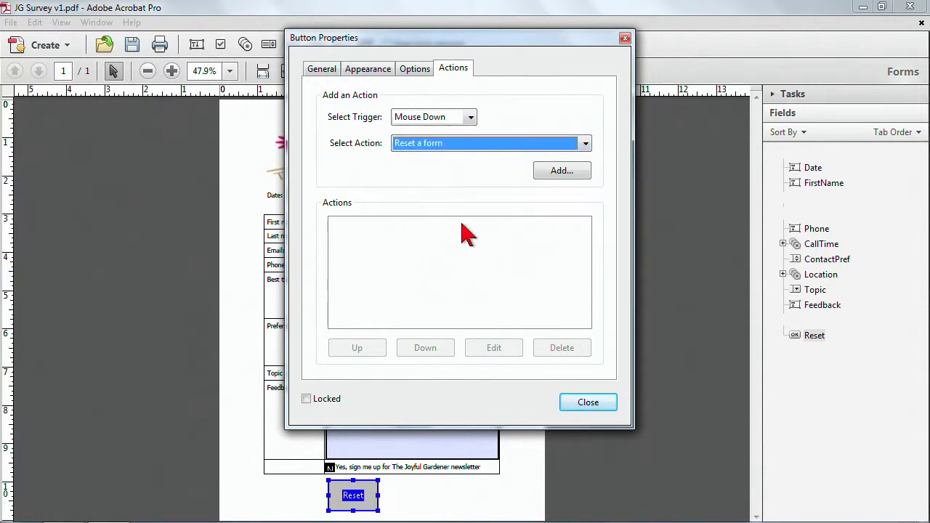
{"action": "left_click", "coordinate": [586, 144]}
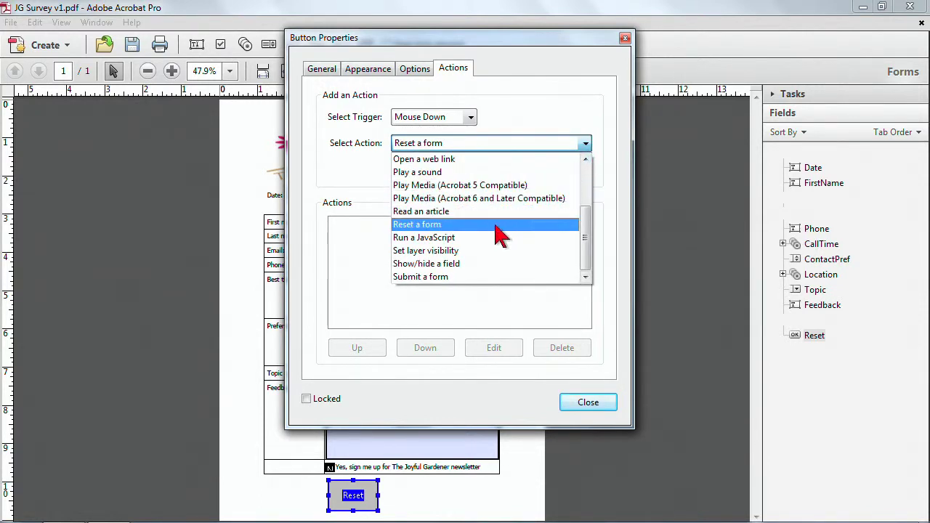
{"action": "left_click", "coordinate": [578, 144]}
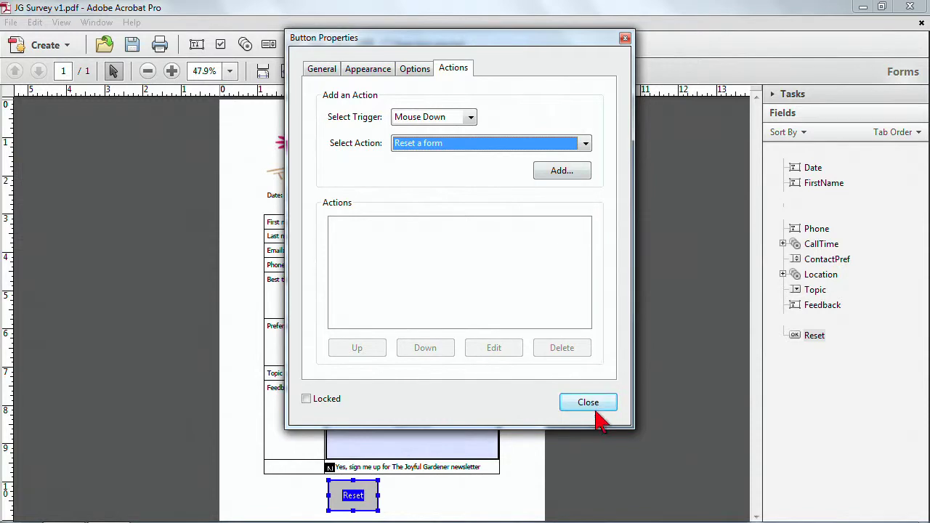
Add the form-reset action to the button with all fields selected for resetting, and finish its properties
{"action": "left_click", "coordinate": [566, 175]}
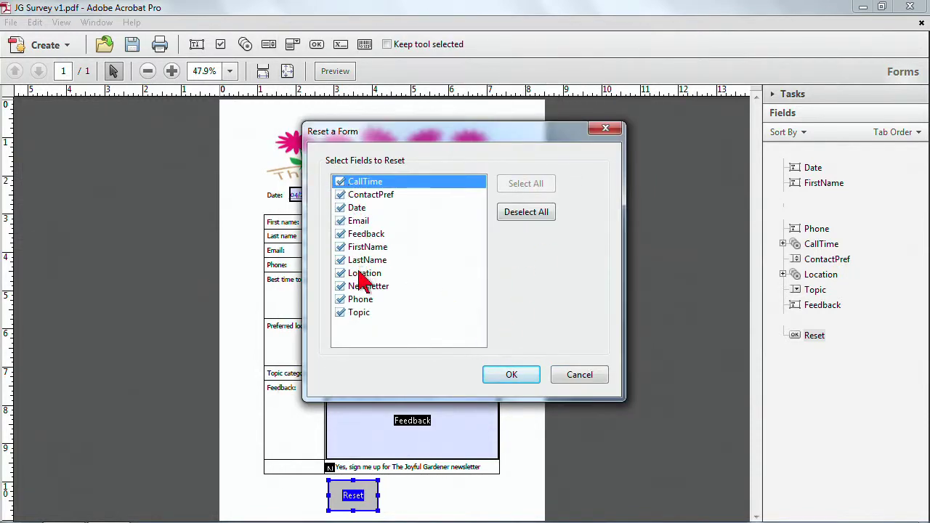
{"action": "left_click", "coordinate": [500, 376]}
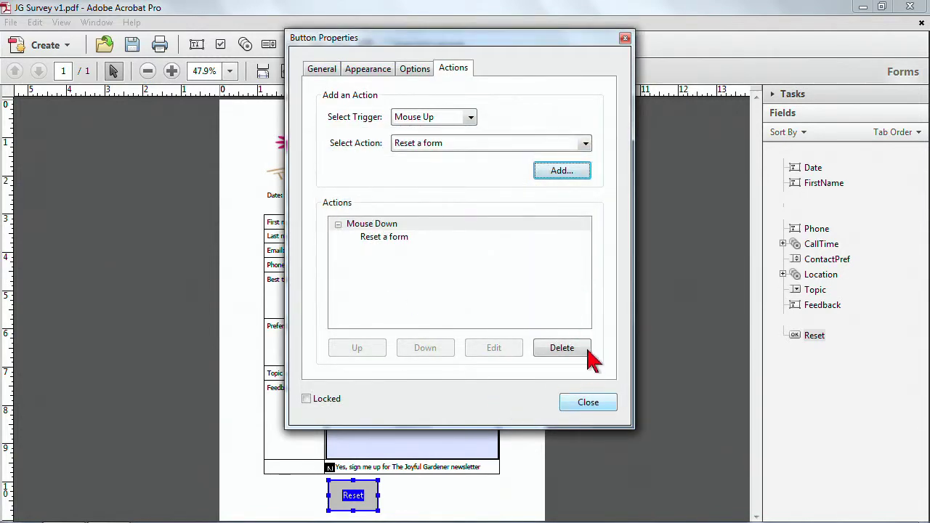
{"action": "left_click", "coordinate": [590, 404]}
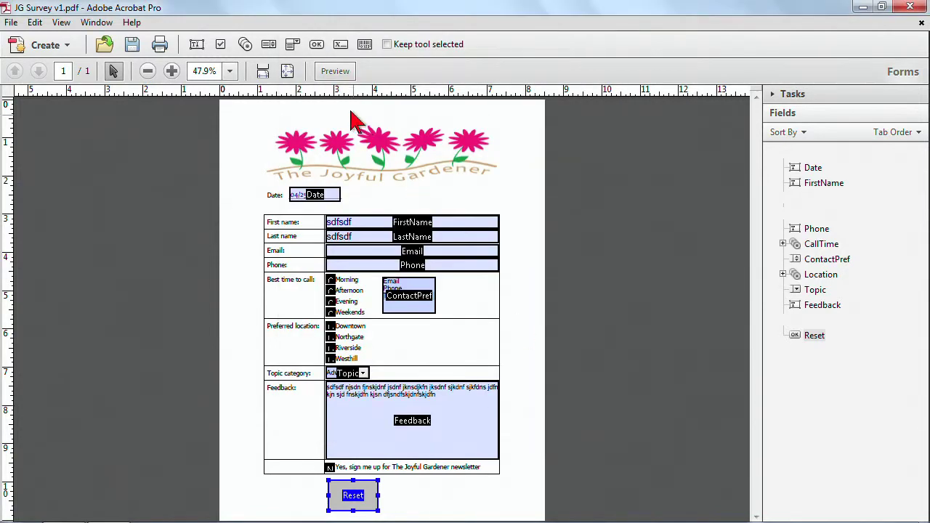
Preview the form and test the Reset button to clear the entered data
{"action": "left_click", "coordinate": [333, 72]}
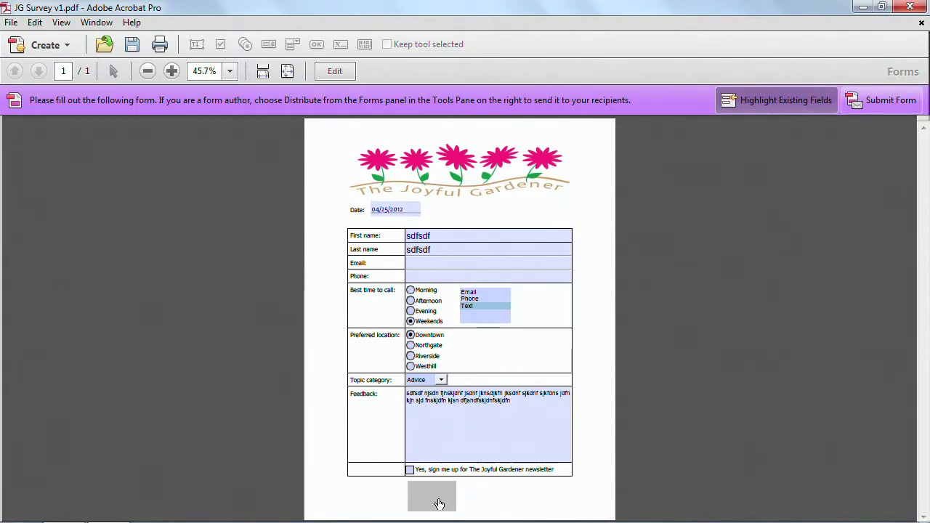
{"action": "left_click", "coordinate": [437, 503]}
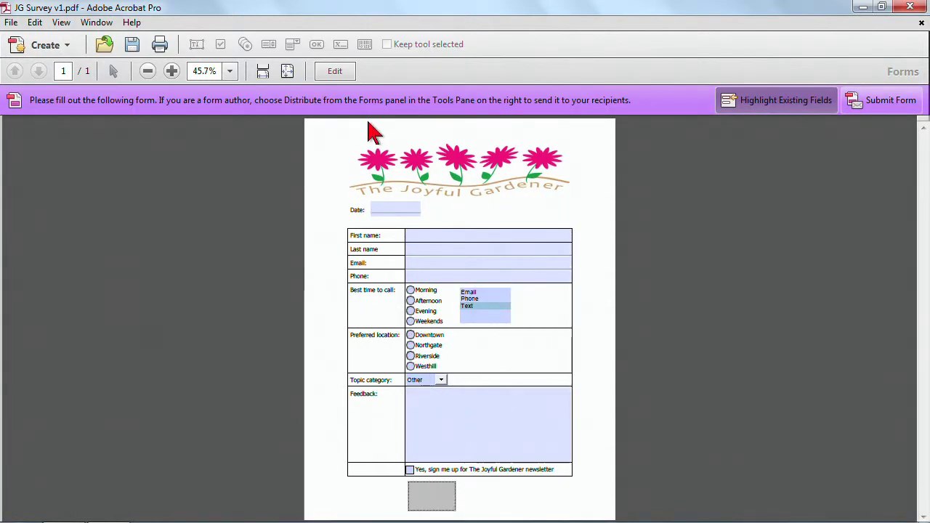
Return to editing the form and shorten the Reset button by raising its lower edge
{"action": "left_click", "coordinate": [335, 72]}
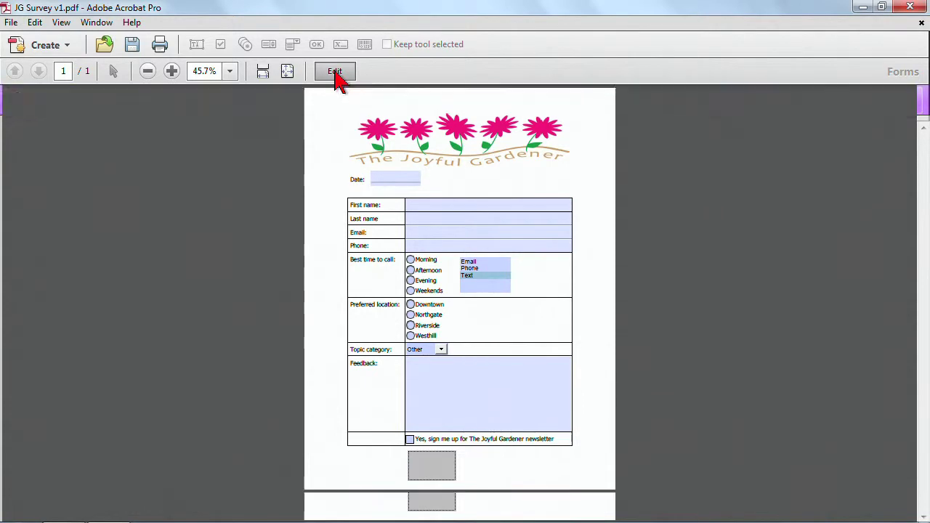
{"action": "left_click_drag", "start_coordinate": [290, 465], "coordinate": [435, 519]}
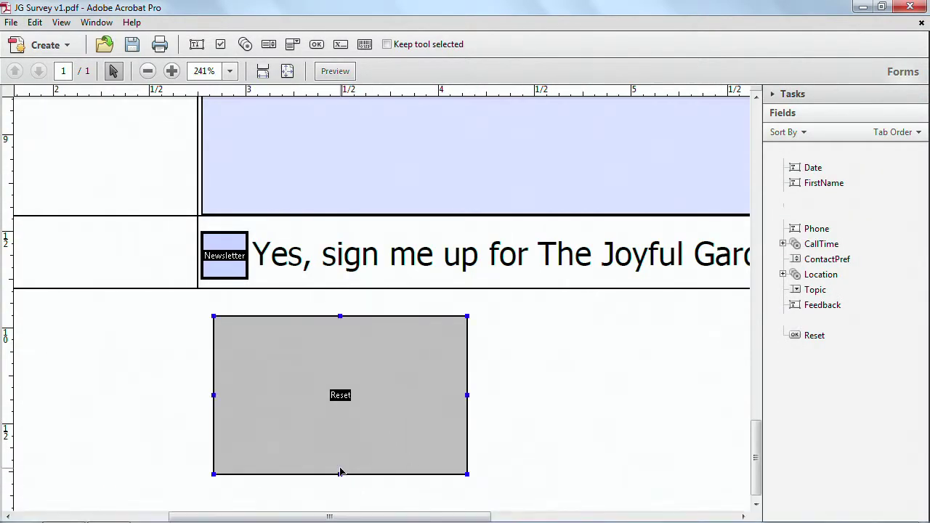
{"action": "left_click_drag", "start_coordinate": [340, 474], "coordinate": [342, 407]}
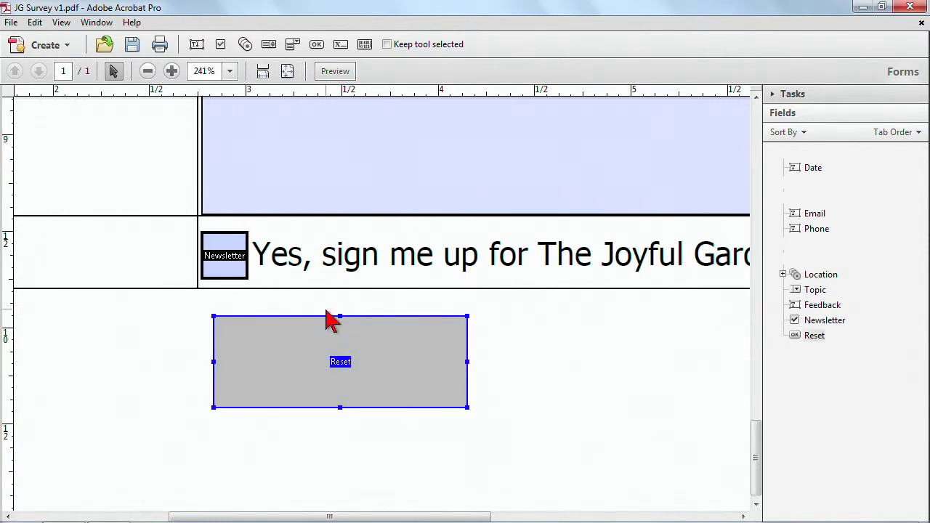
Set the button's layout to Label only with the label "Reset", and finish its properties
{"action": "double_click", "coordinate": [328, 338]}
{"action": "left_click", "coordinate": [560, 69]}
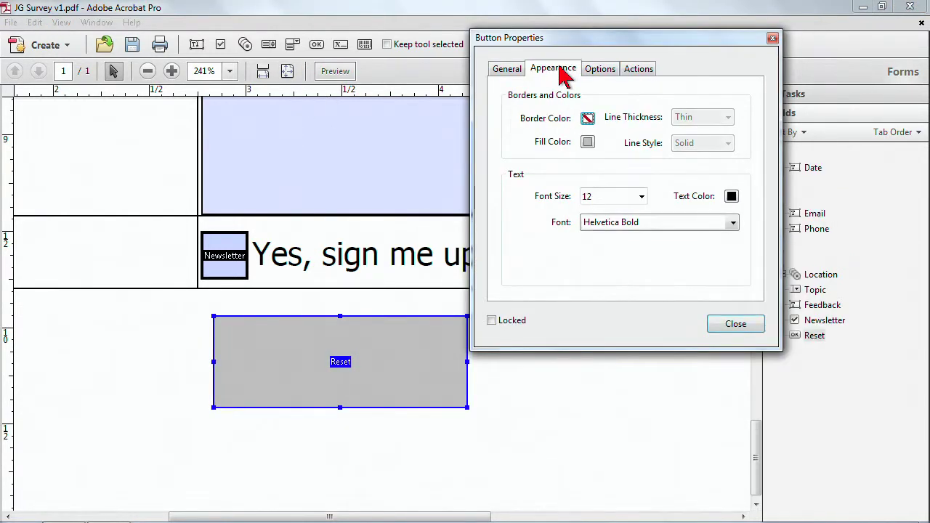
{"action": "left_click", "coordinate": [599, 69]}
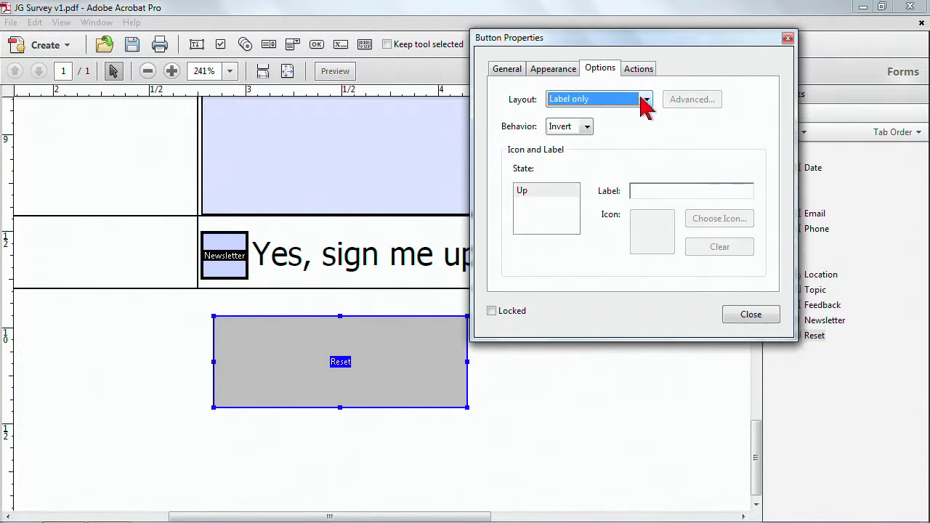
{"action": "left_click", "coordinate": [646, 101]}
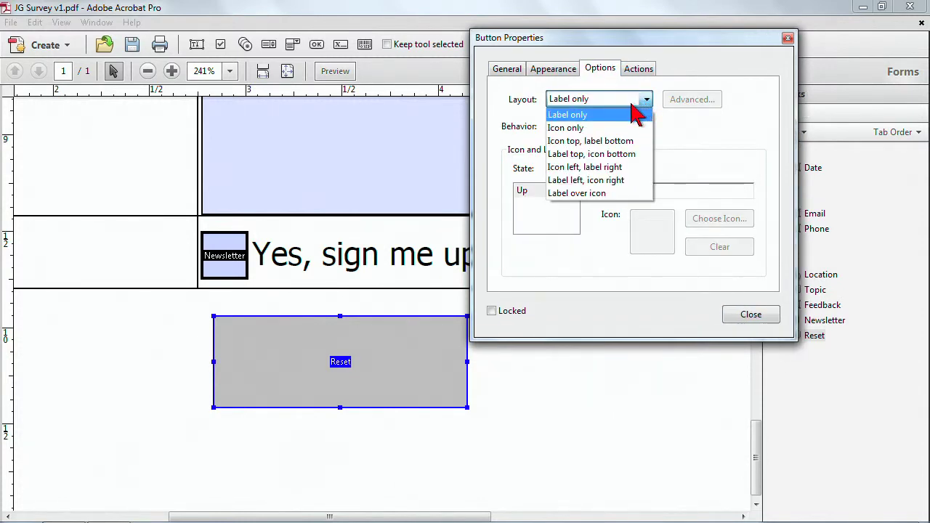
{"action": "left_click", "coordinate": [561, 116]}
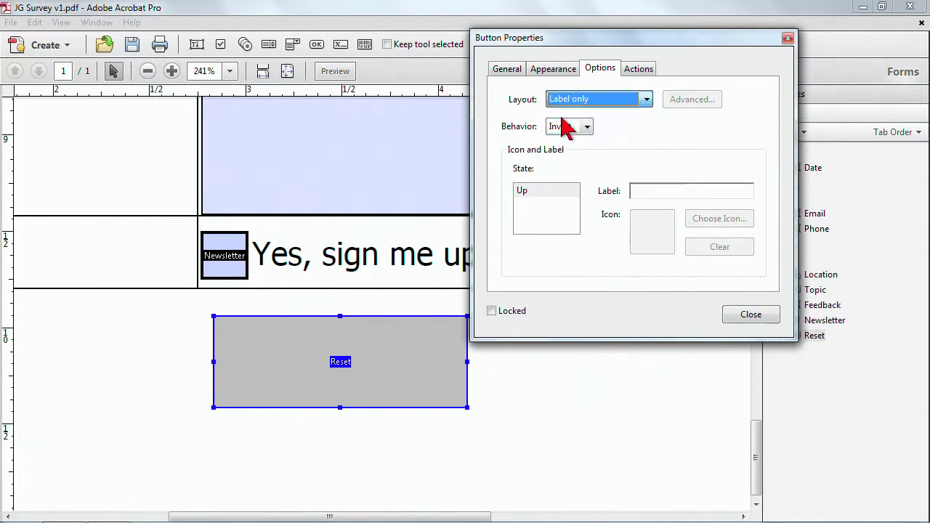
{"action": "left_click", "coordinate": [641, 190]}
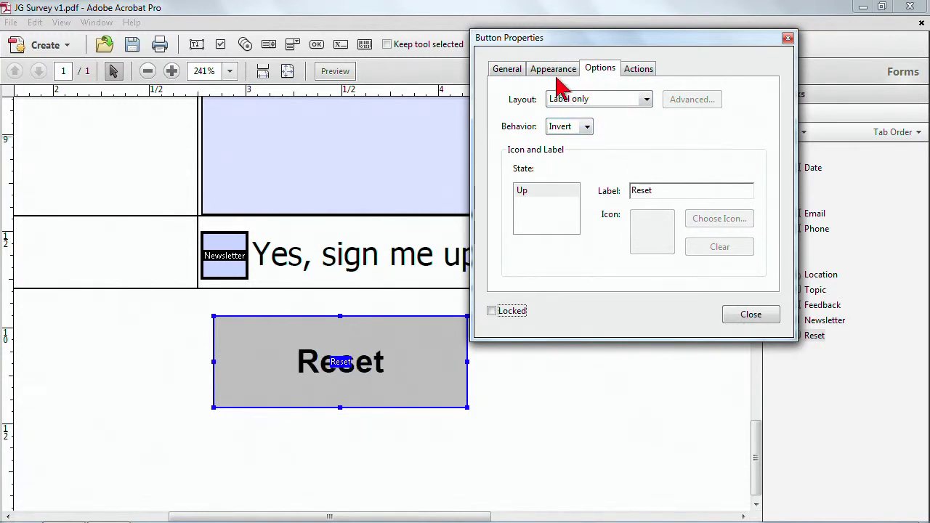
{"action": "left_click", "coordinate": [749, 316]}
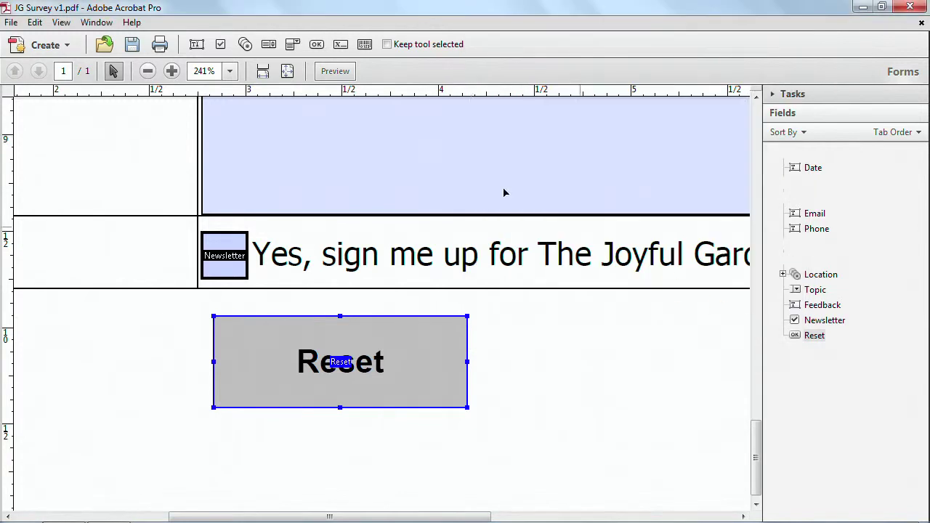
Preview the labelled button on the full form page and turn off highlighting of the existing fields
{"action": "left_click", "coordinate": [338, 72]}
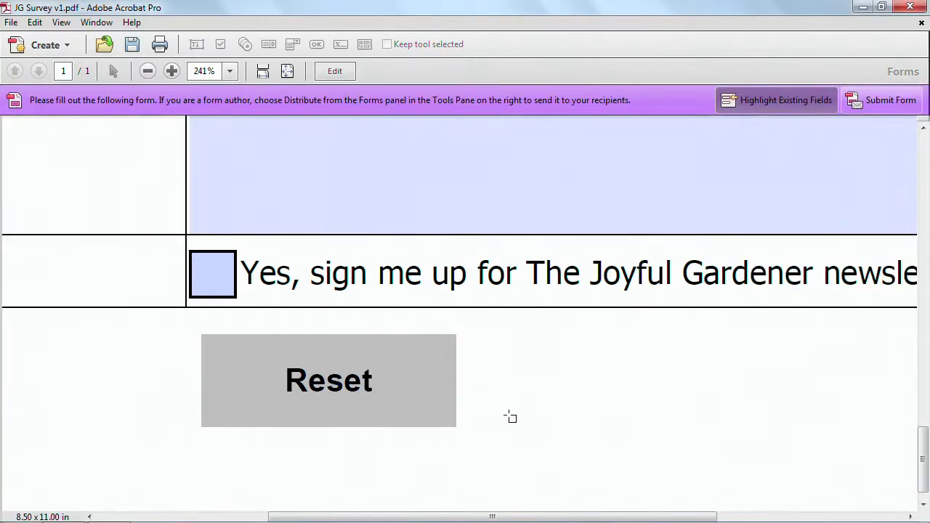
{"action": "key", "text": "ctrl+0"}
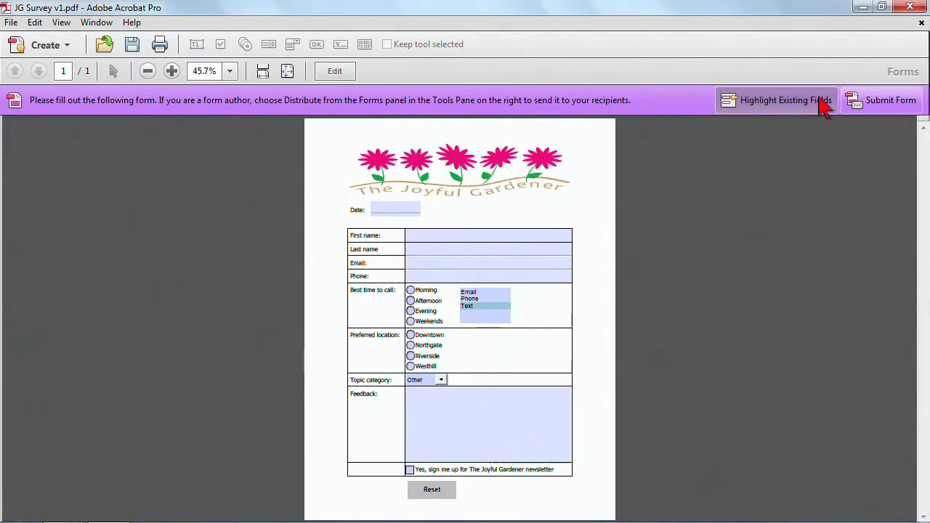
{"action": "left_click", "coordinate": [823, 103]}
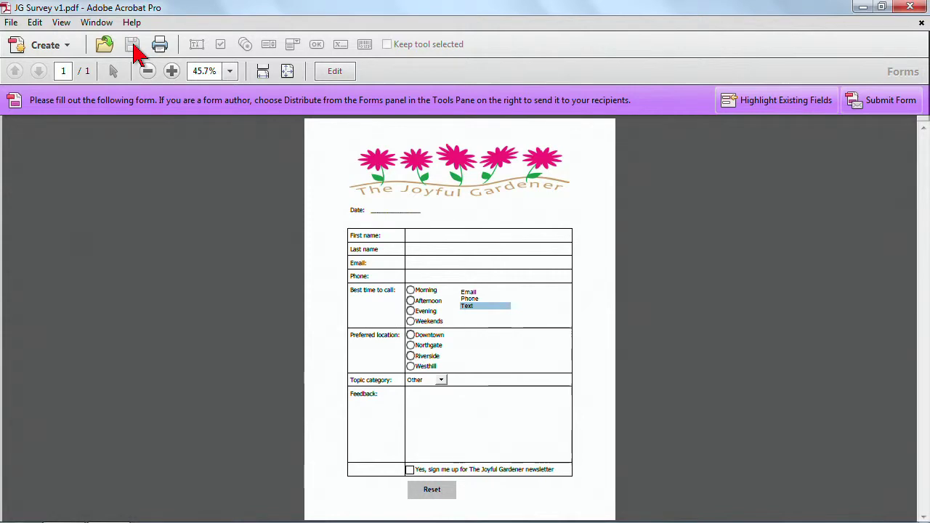
Close the saved form and reopen JG Survey v1 from the Forms folder
{"action": "left_click", "coordinate": [921, 23]}
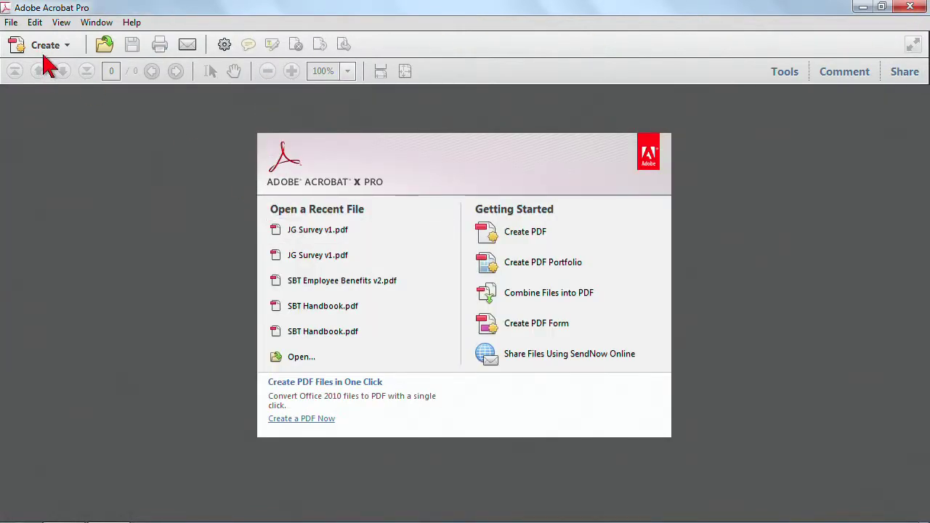
{"action": "left_click", "coordinate": [102, 45]}
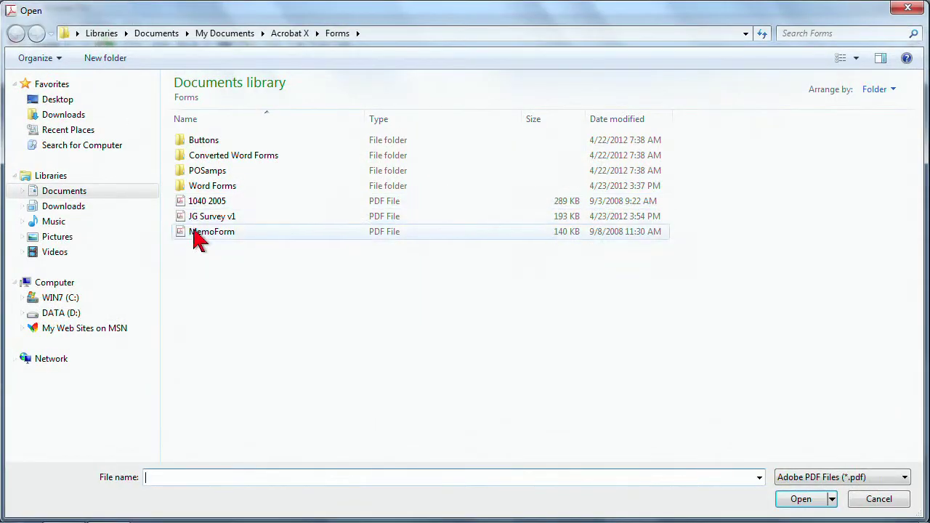
{"action": "double_click", "coordinate": [205, 226]}
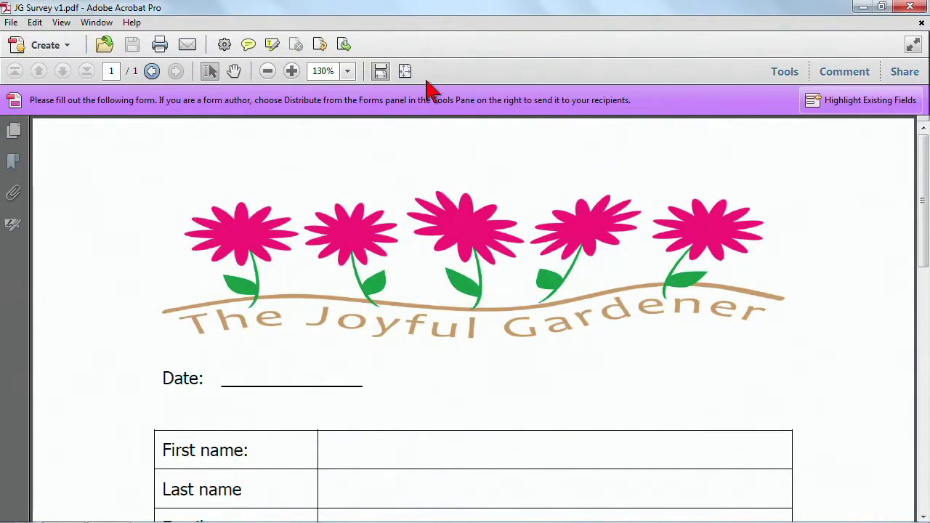
Highlight the existing fields in the reopened form and activate the Topic category dropdown
{"action": "left_click", "coordinate": [404, 72]}
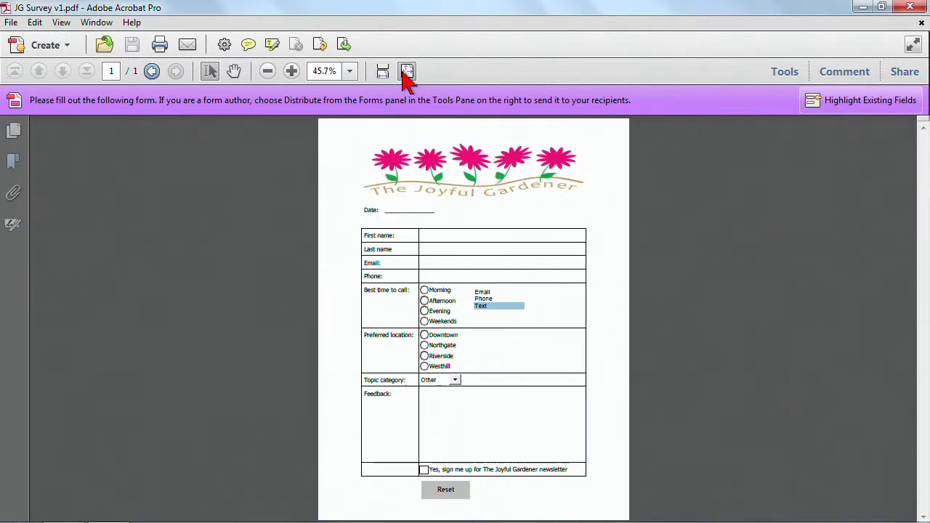
{"action": "left_click", "coordinate": [821, 102]}
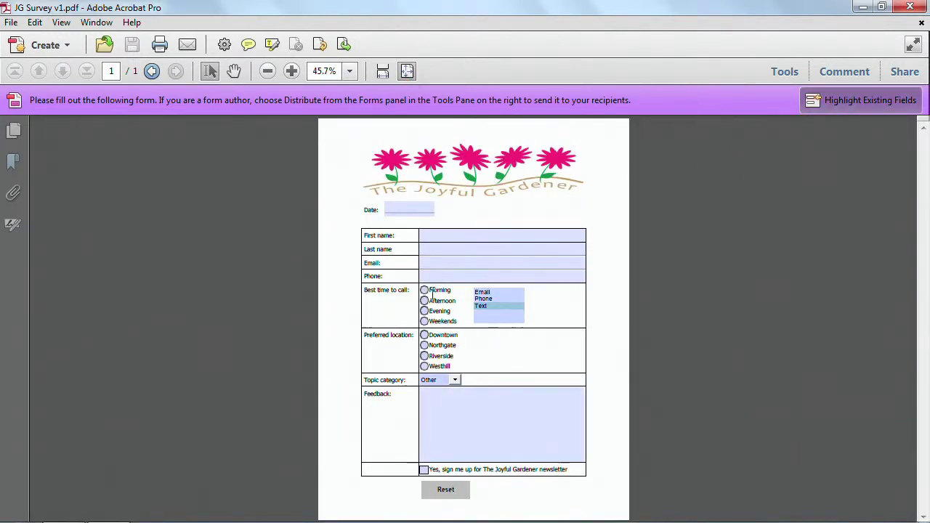
{"action": "left_click", "coordinate": [440, 398]}
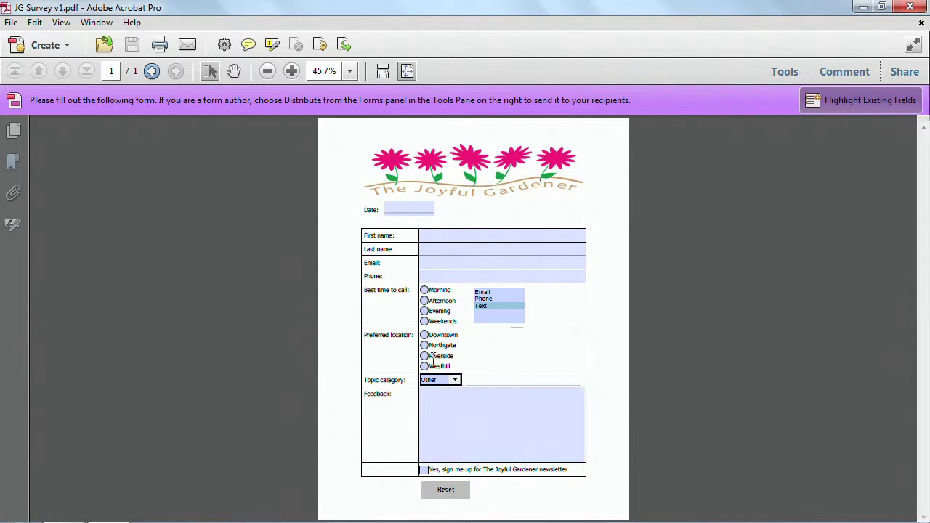